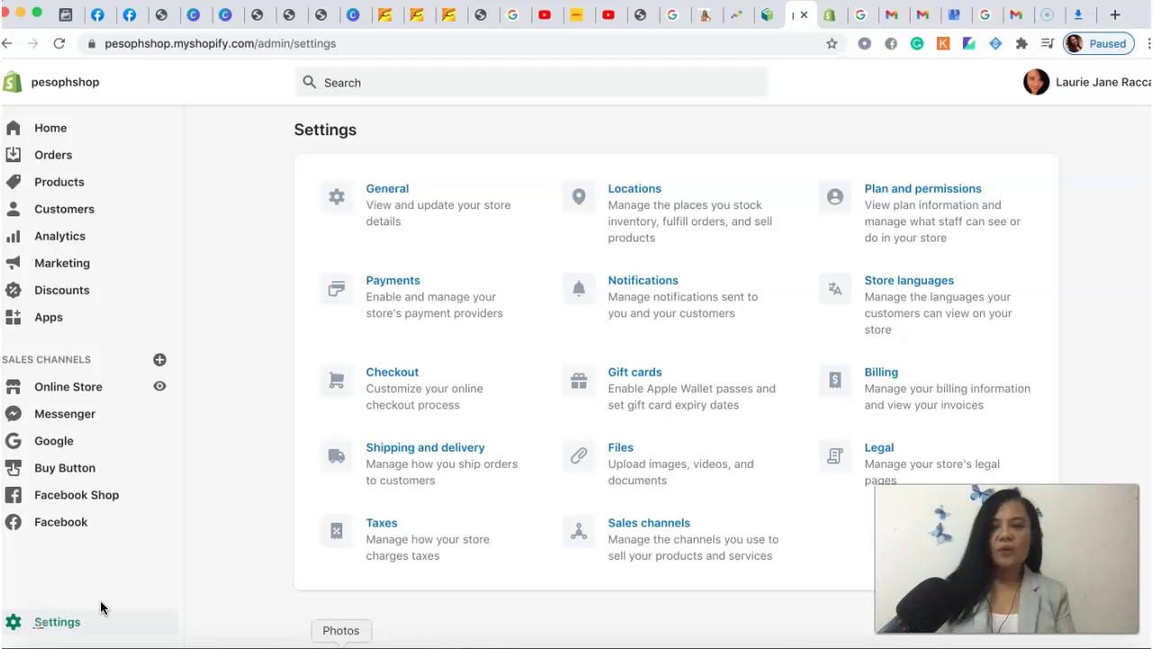
Open the store's shipping and delivery settings and bring up the rates of the ALL PRODUCTS shipping profile.
click(12, 621)
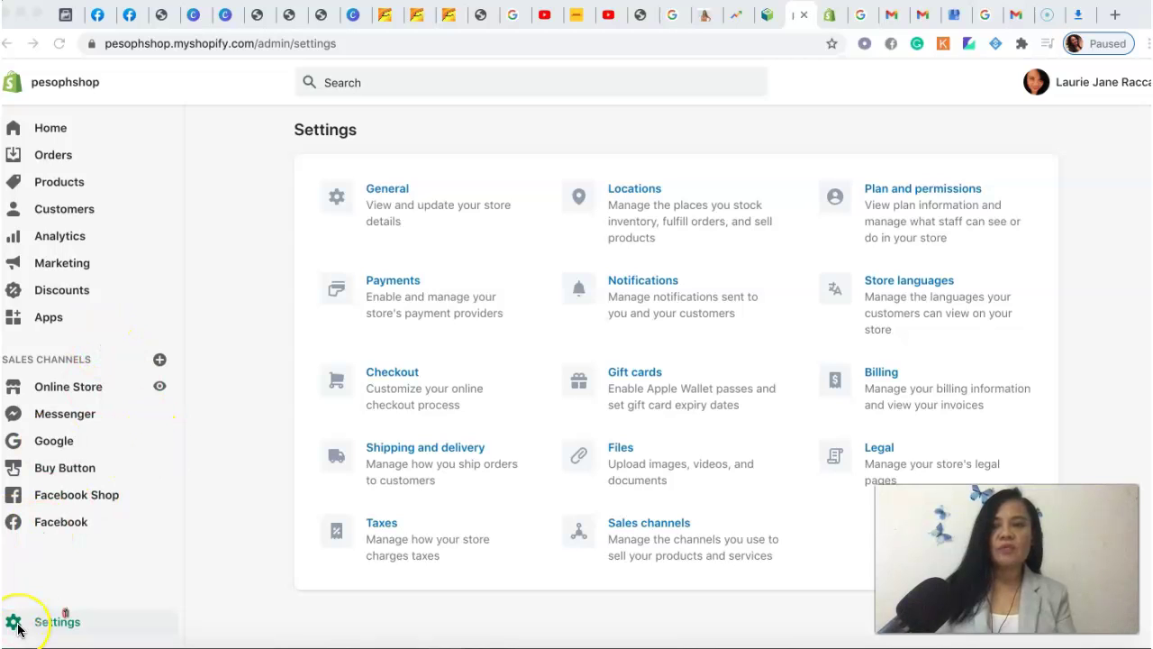
click(434, 451)
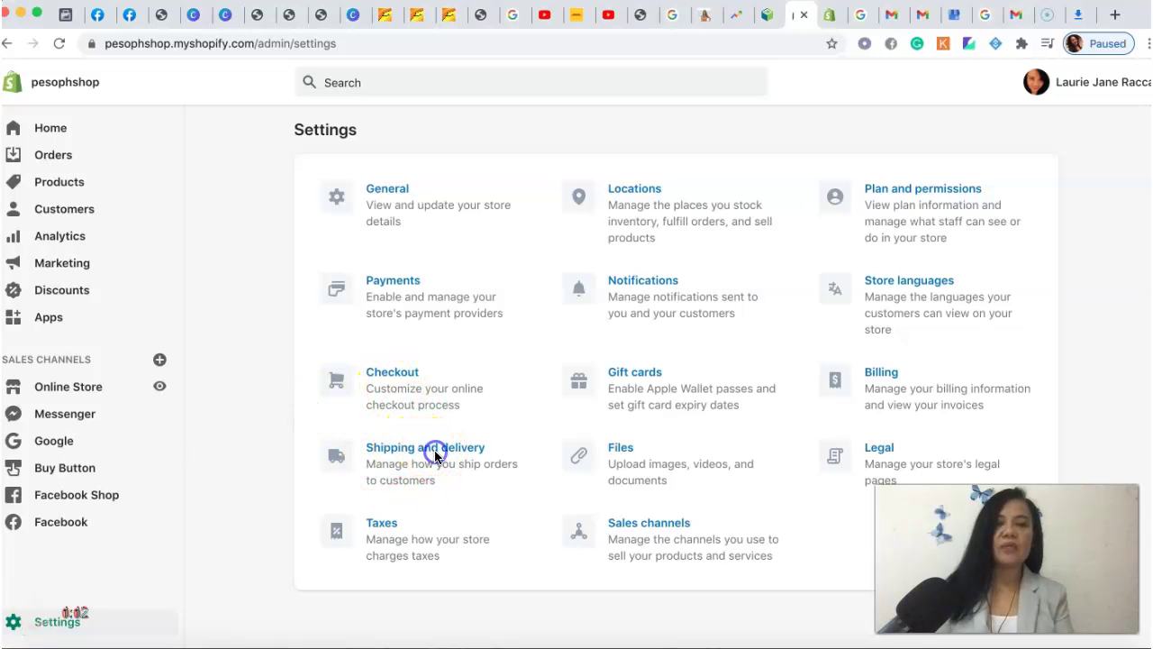
click(435, 447)
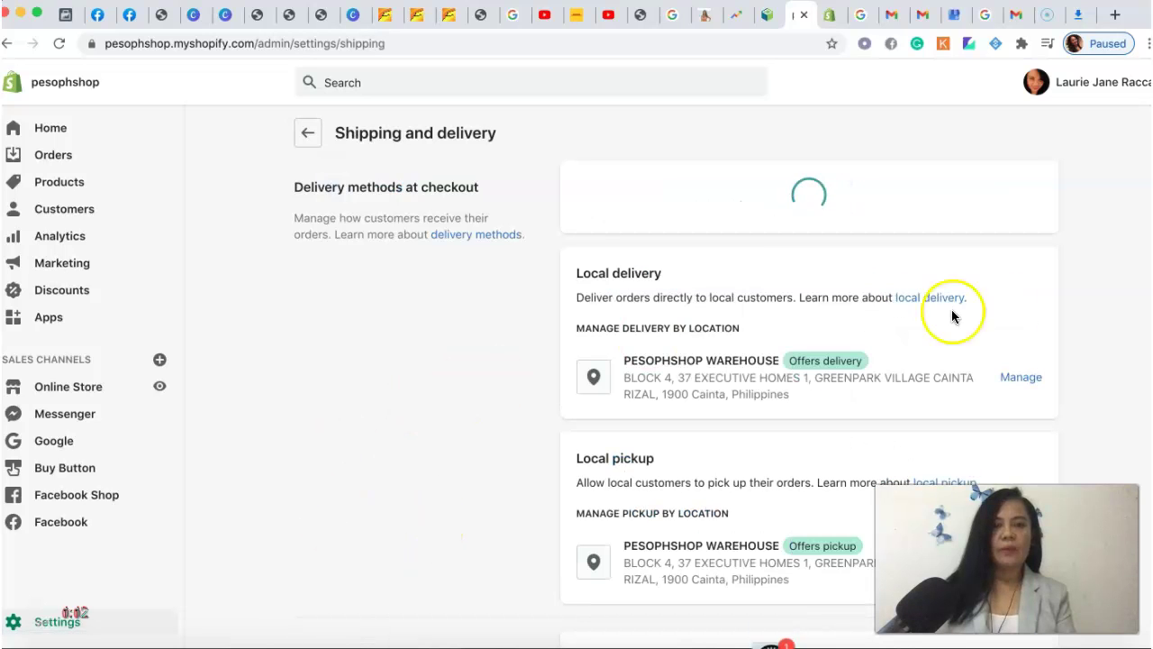
scroll(1084, 304, down, 5)
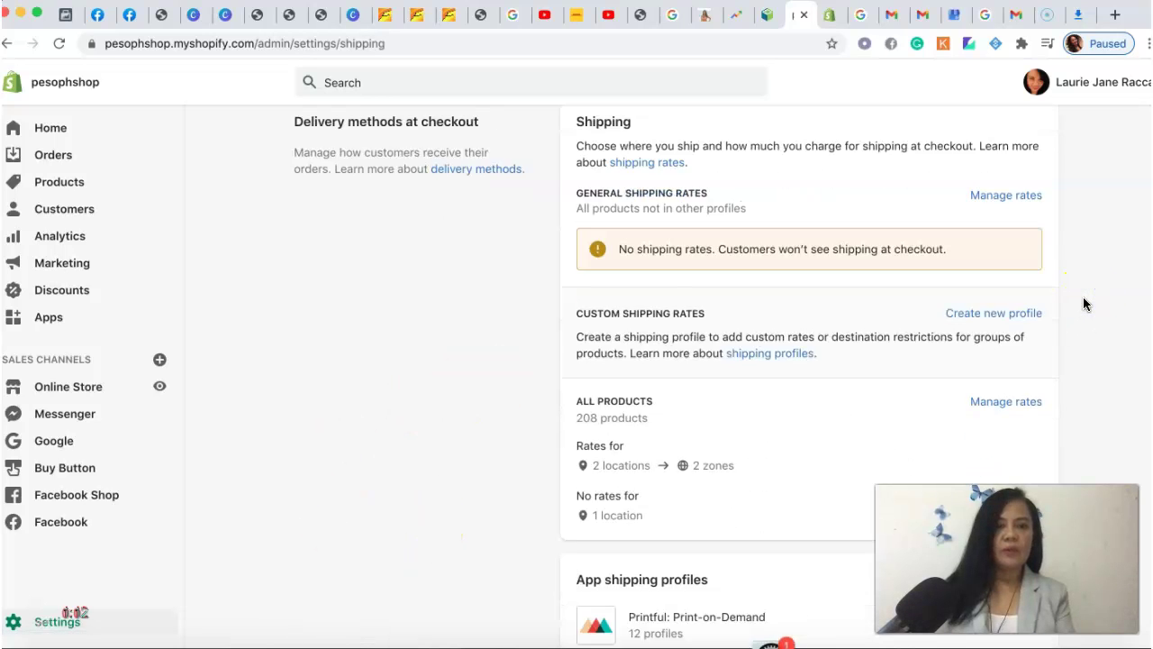
scroll(1084, 303, down, 1)
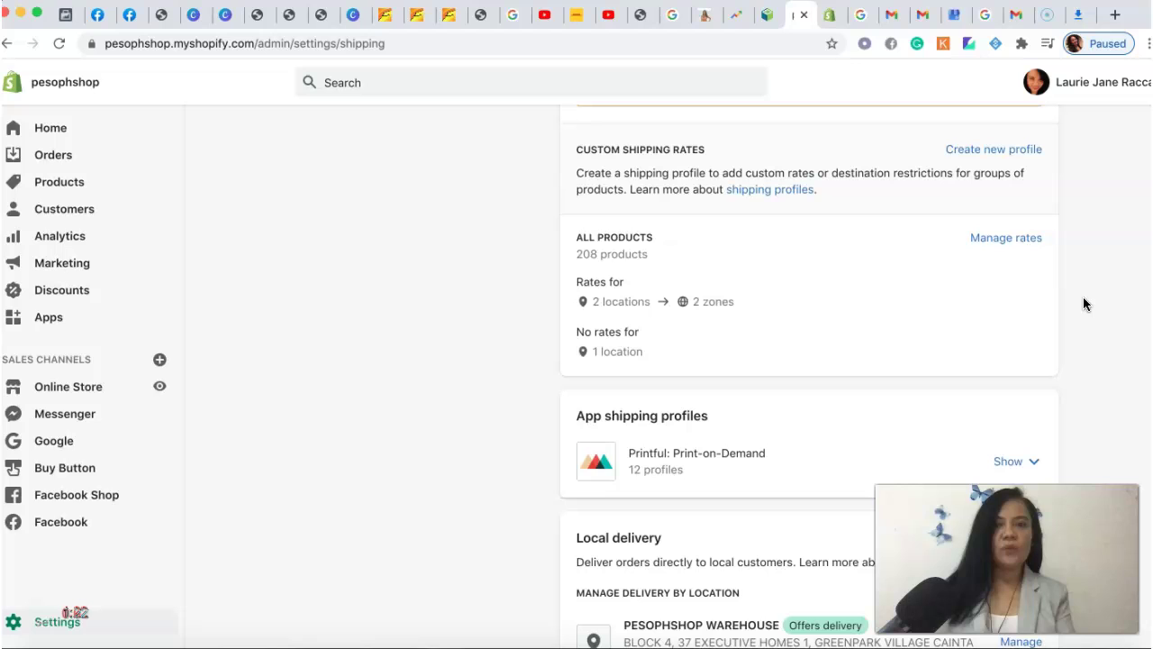
click(1003, 242)
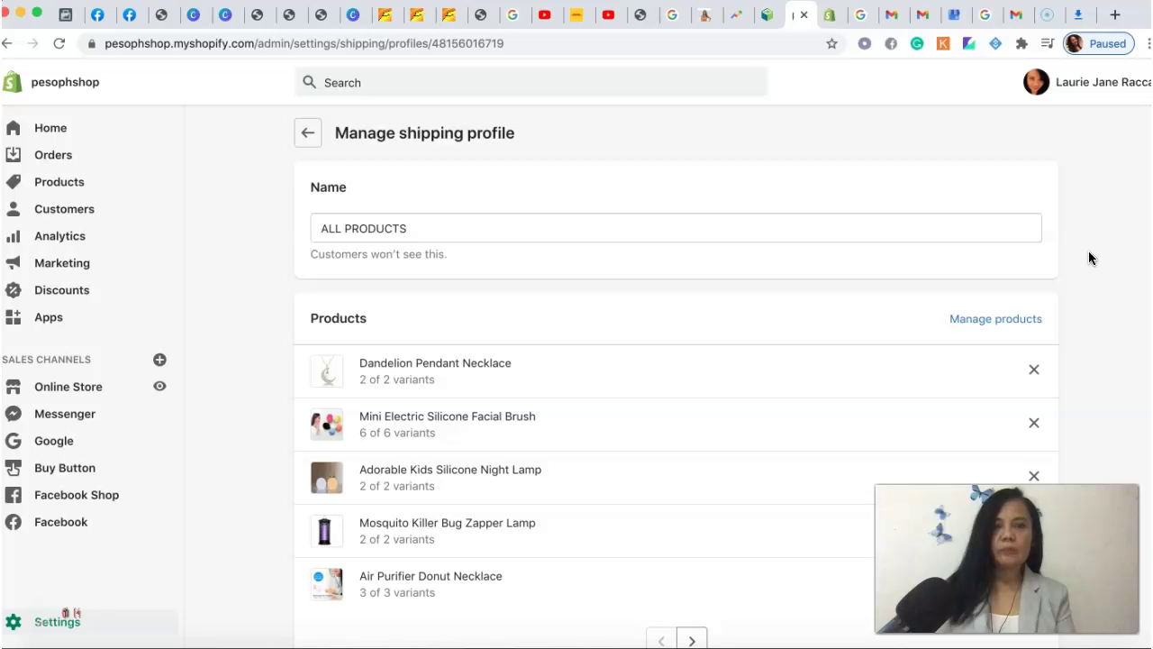
Review the profile's products, shipping zones and rates, and expand the full country list of the ASIA zone.
scroll(1089, 257, down, 5)
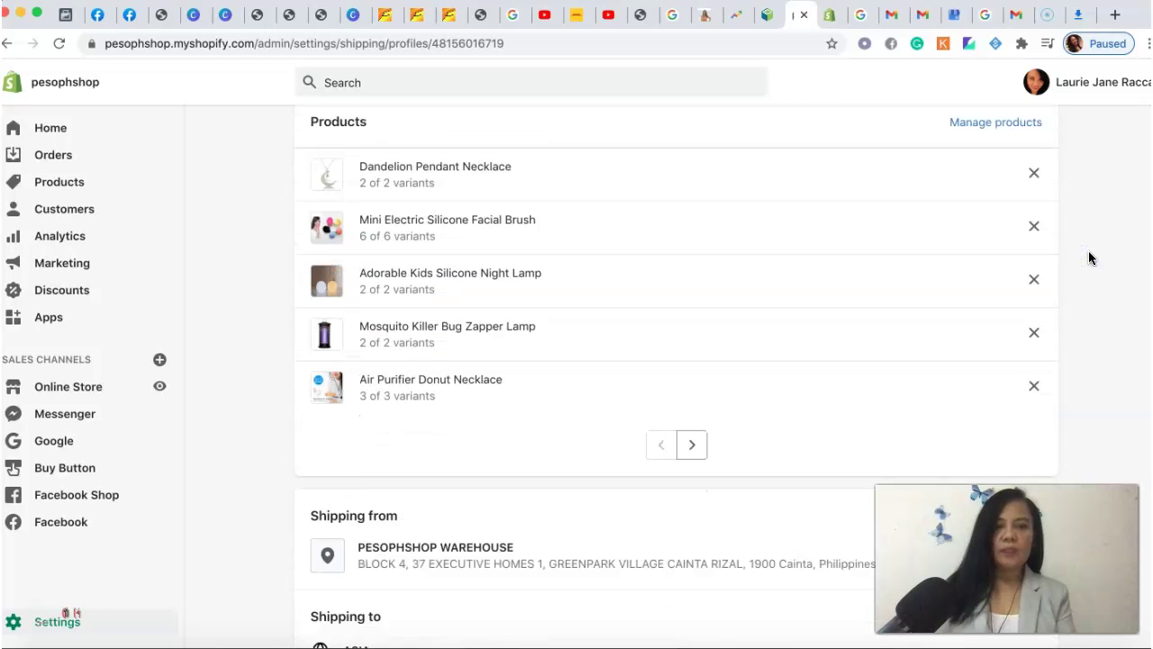
scroll(1088, 258, down, 4)
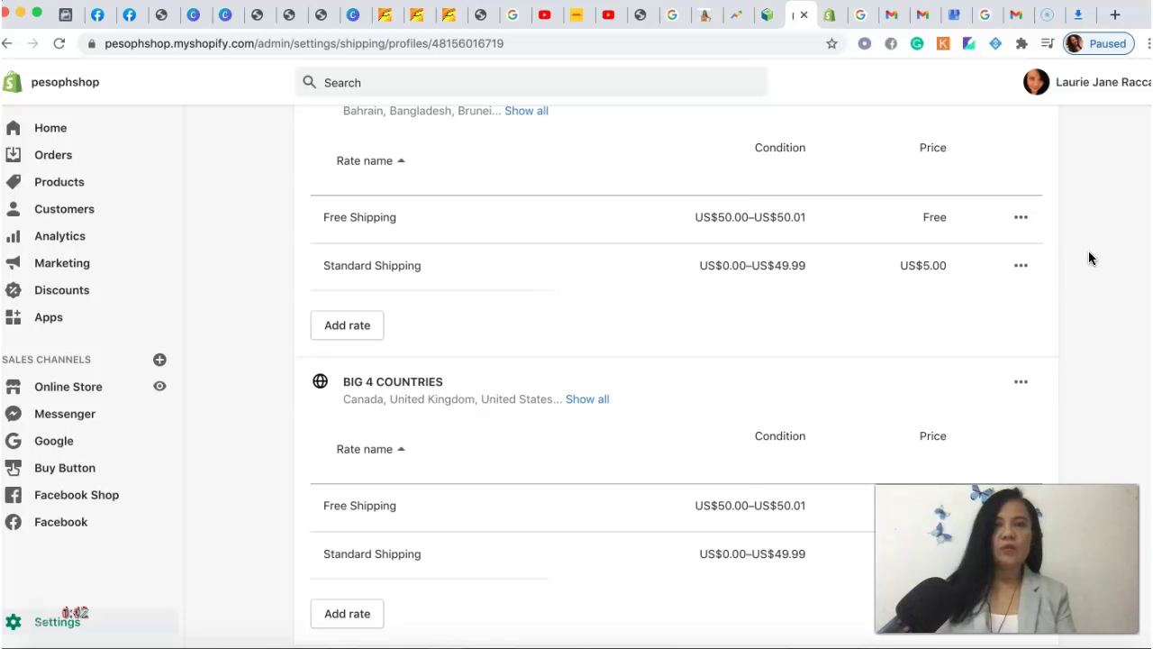
scroll(1089, 257, up, 1)
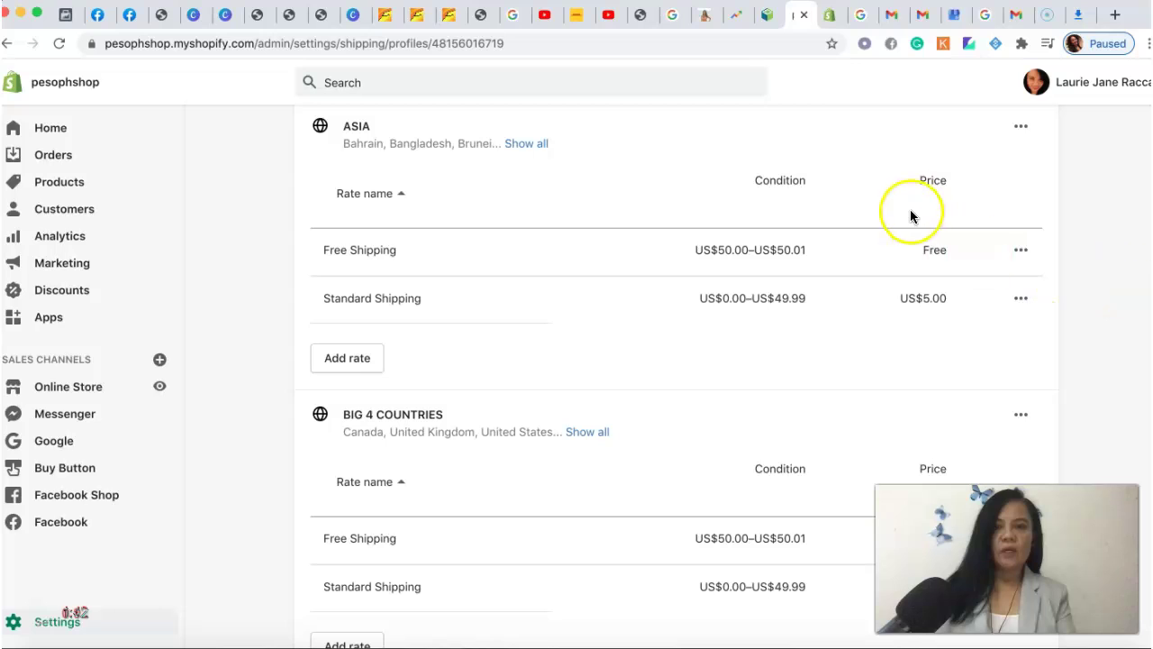
click(542, 145)
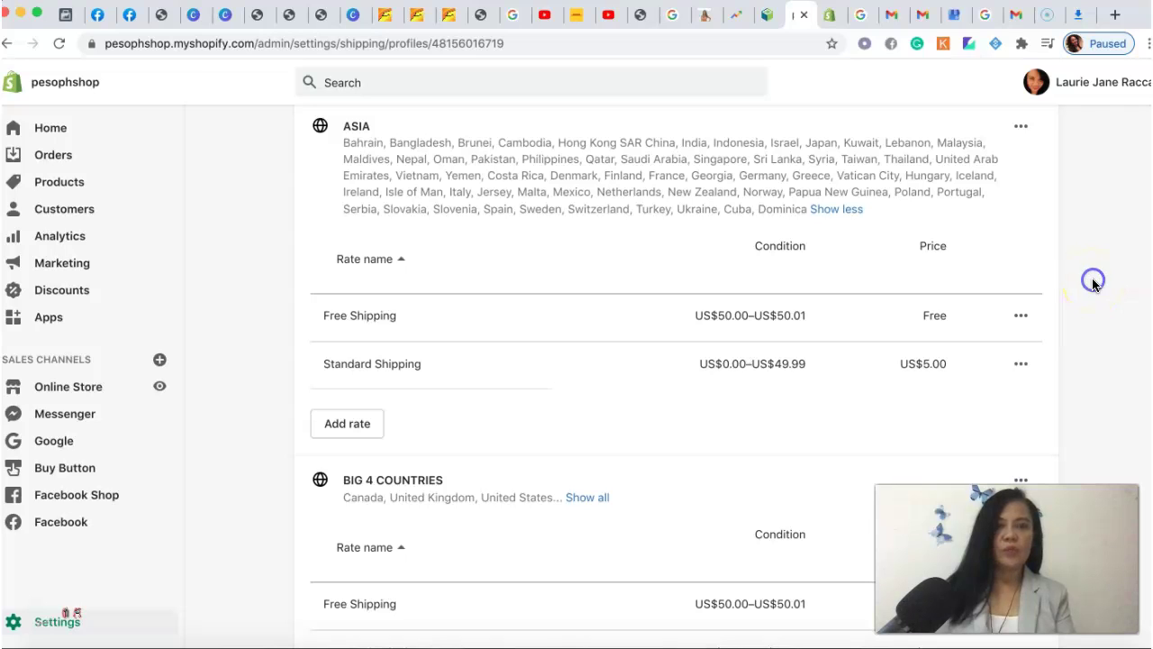
Start a new shipping zone in the ALL PRODUCTS profile and name it DOMESTIC.
scroll(1081, 224, up, 1)
scroll(1082, 225, up, 2)
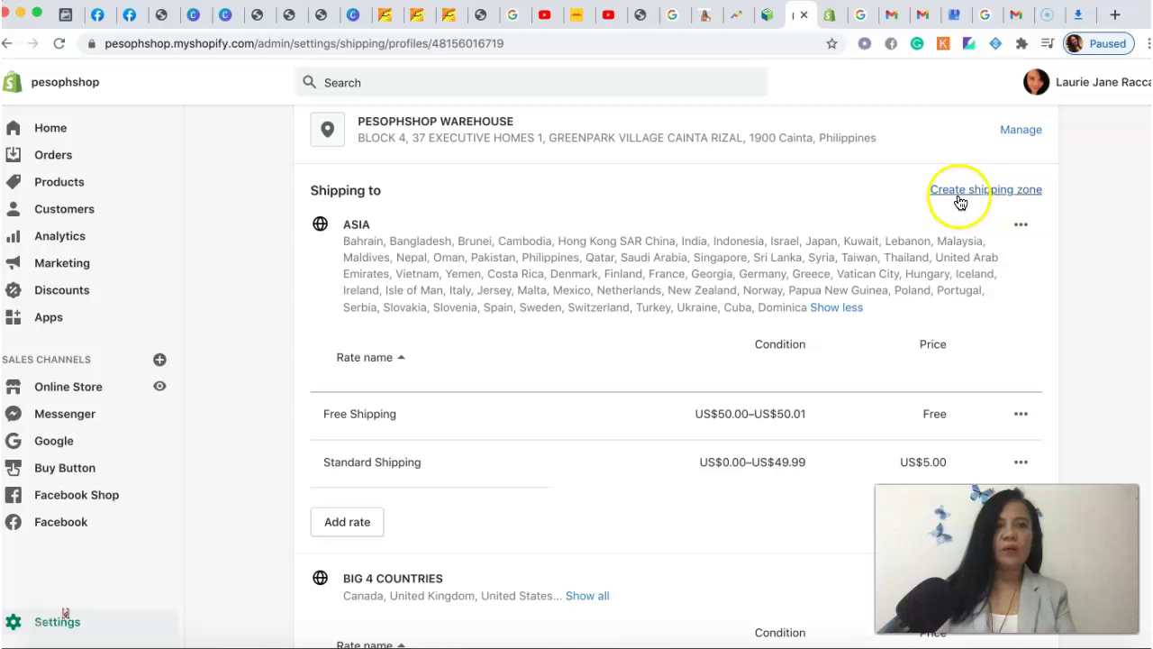
click(1005, 199)
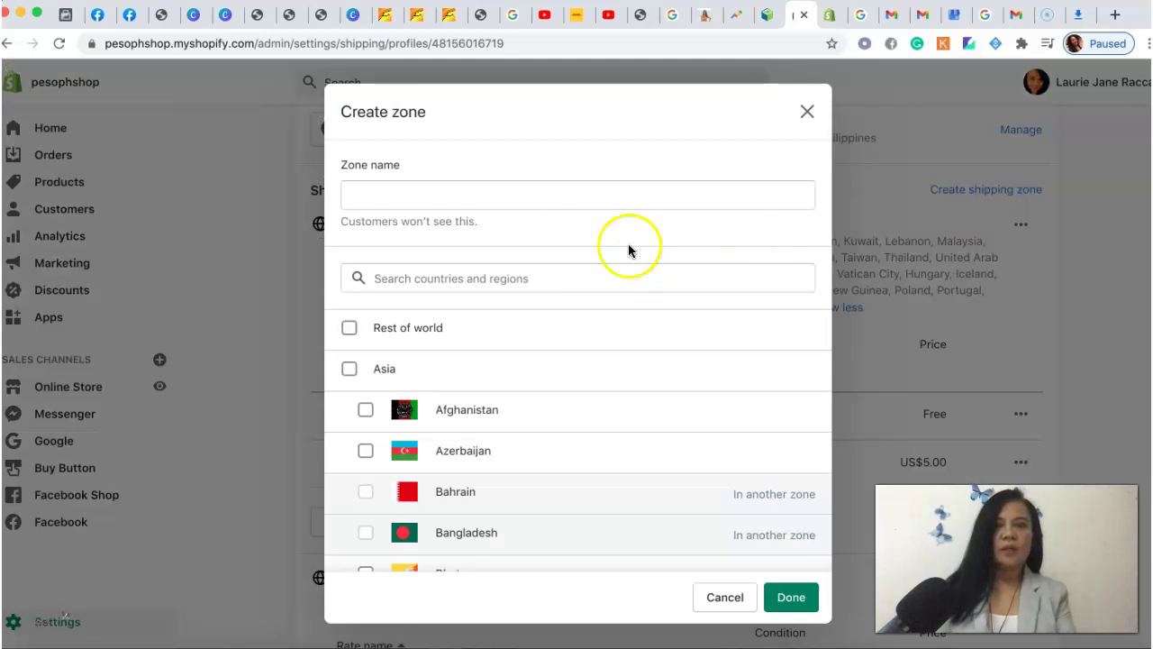
click(578, 193)
text(DOMES)
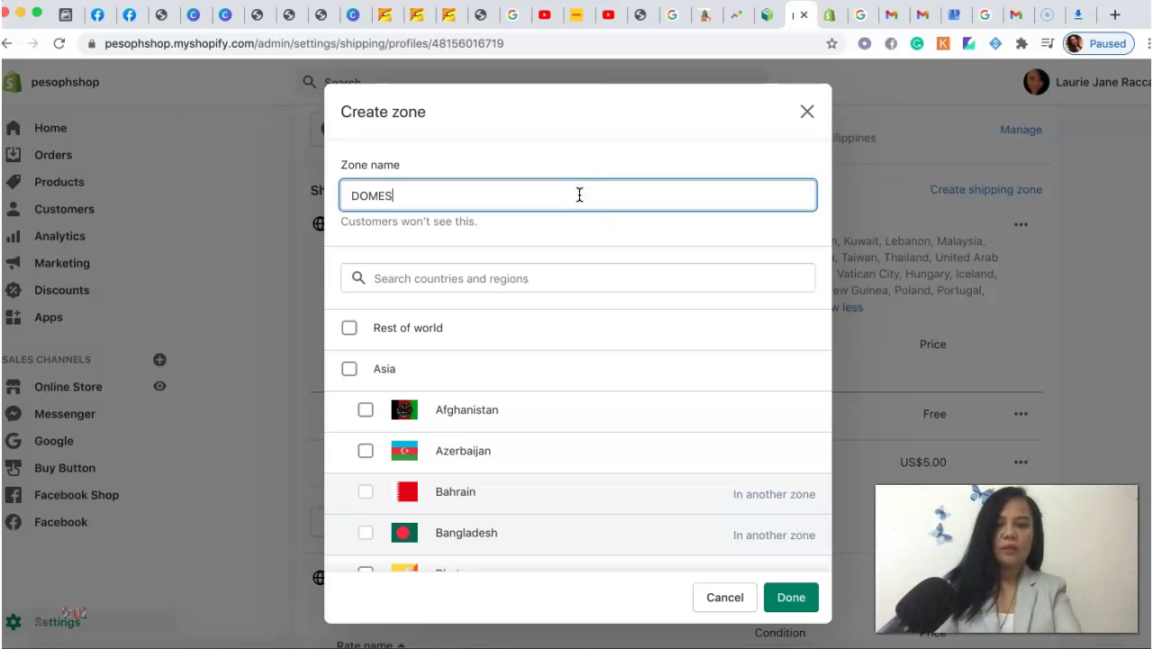
text(TIC)
Find the Philippines in the countries and regions list and try to create the DOMESTIC zone with it.
click(557, 280)
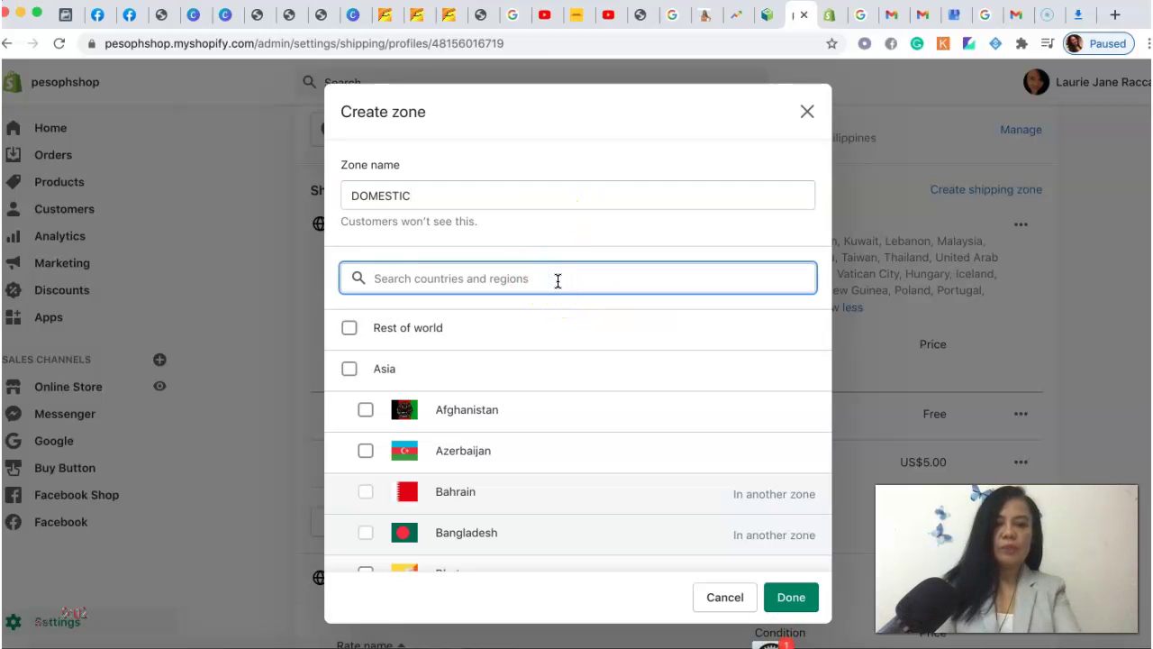
text(PHIL)
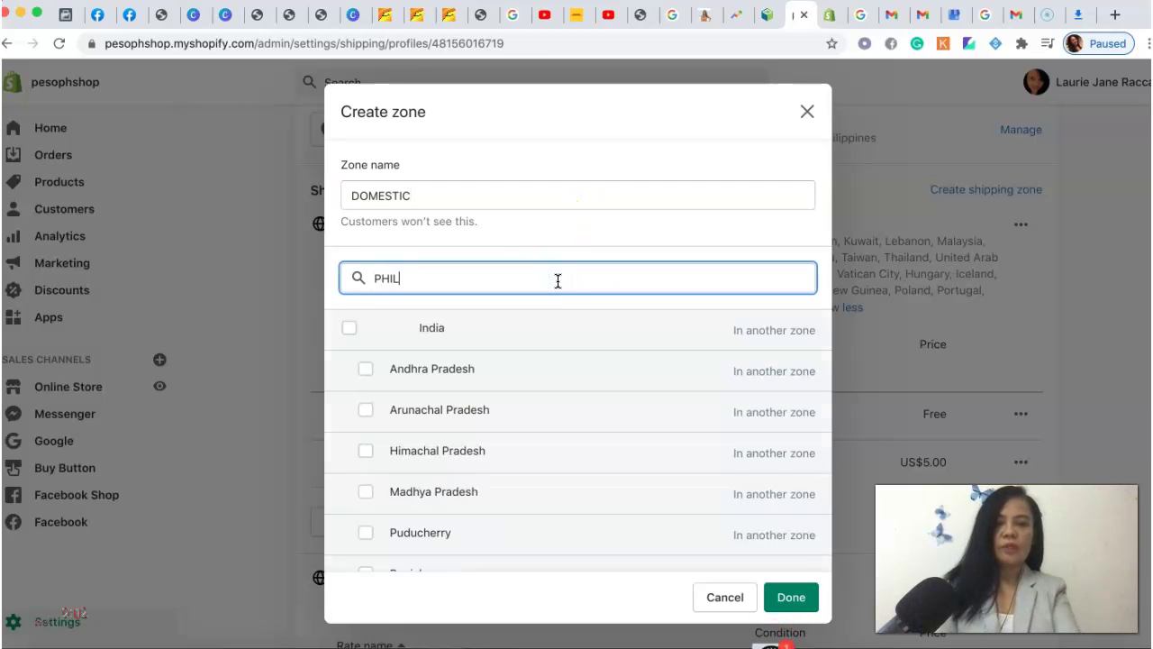
text(IPPINES)
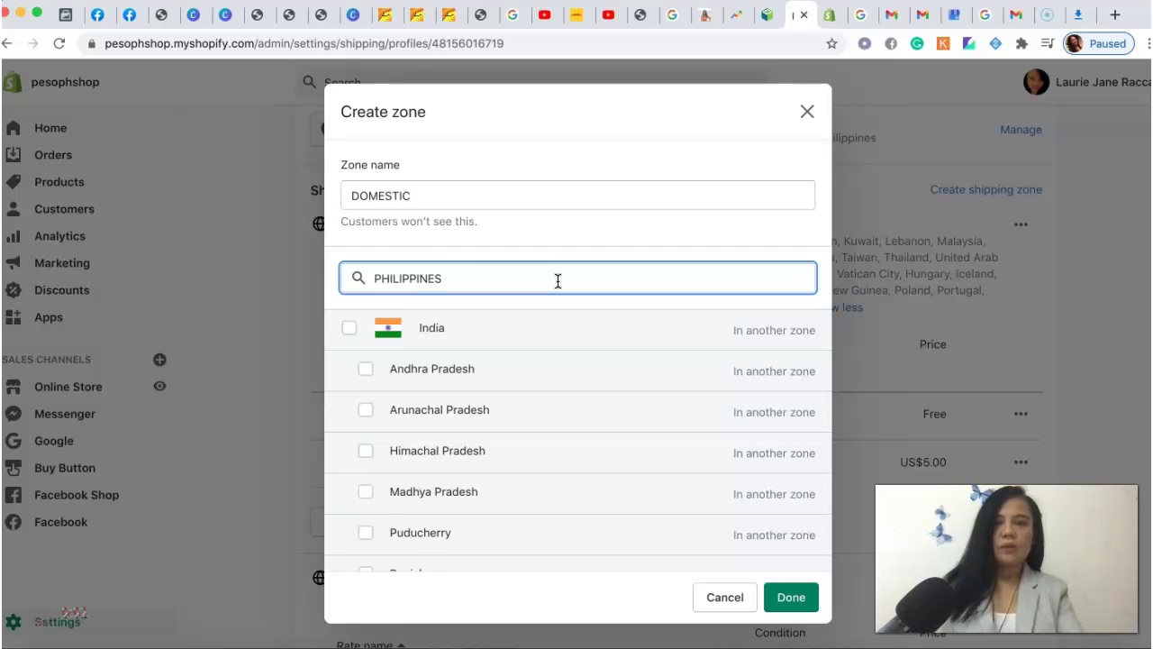
click(472, 334)
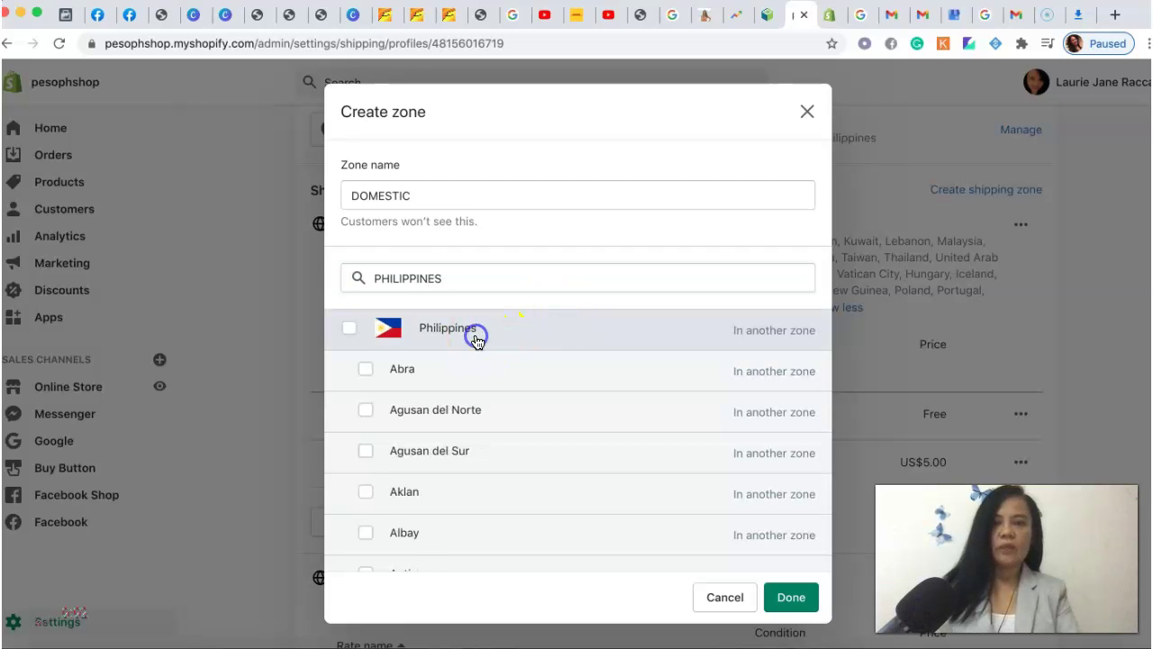
click(355, 332)
click(794, 600)
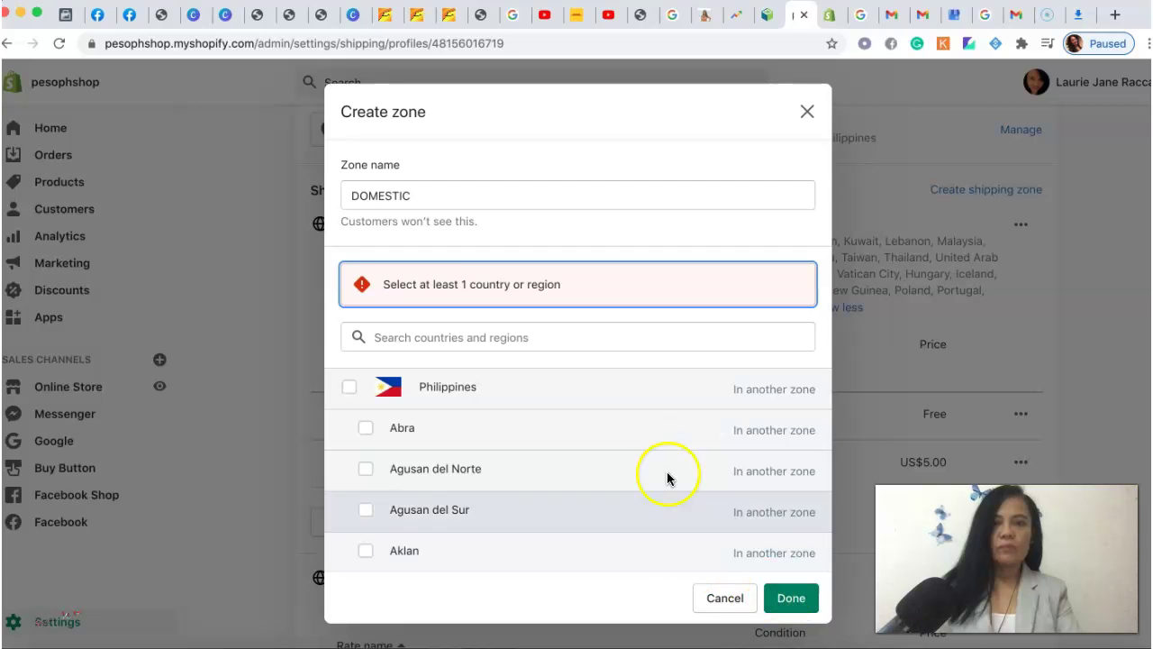
Search for the Philippines again, try to select it for the DOMESTIC zone, and cancel the zone creation.
click(532, 328)
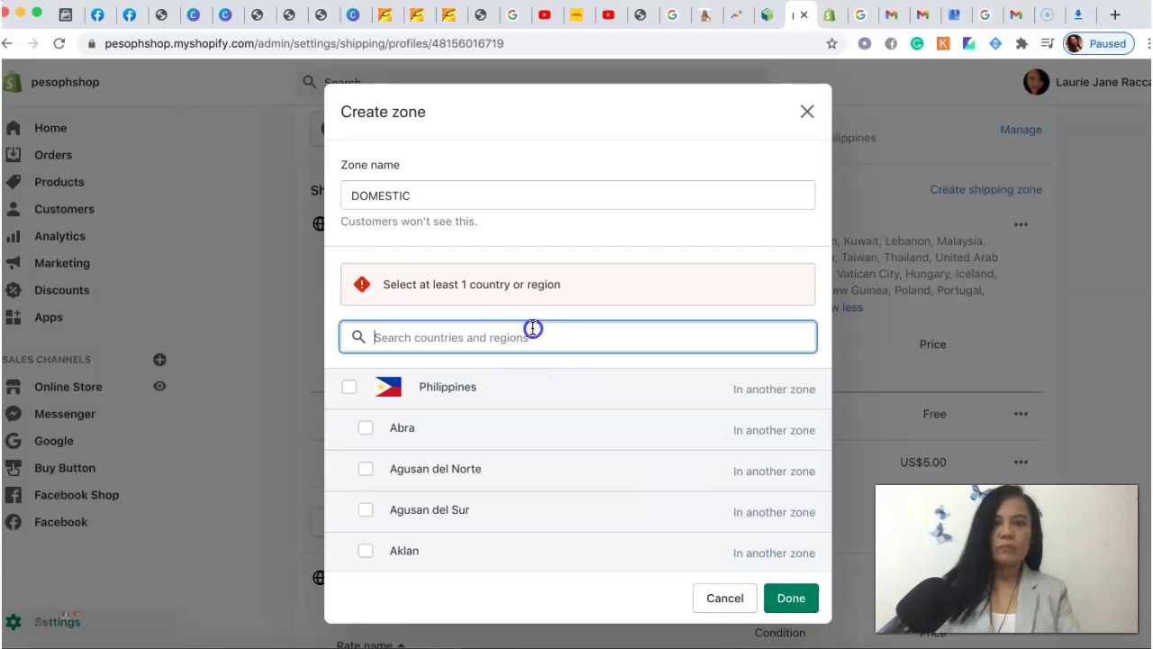
text(PHILIPPINES)
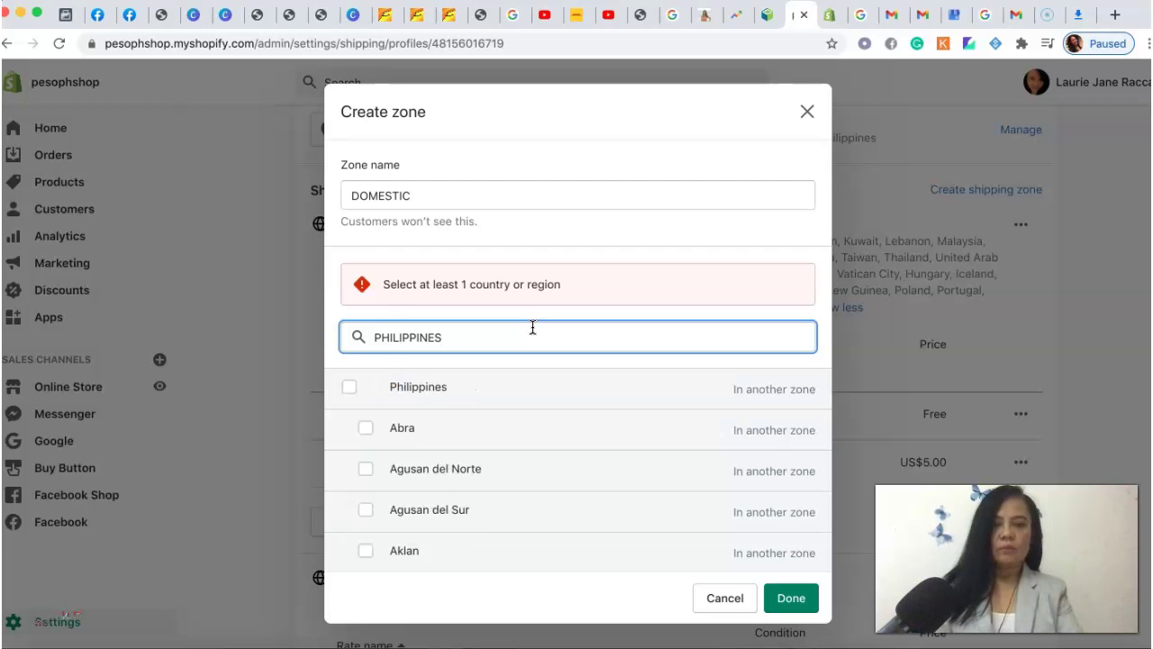
click(463, 391)
click(353, 389)
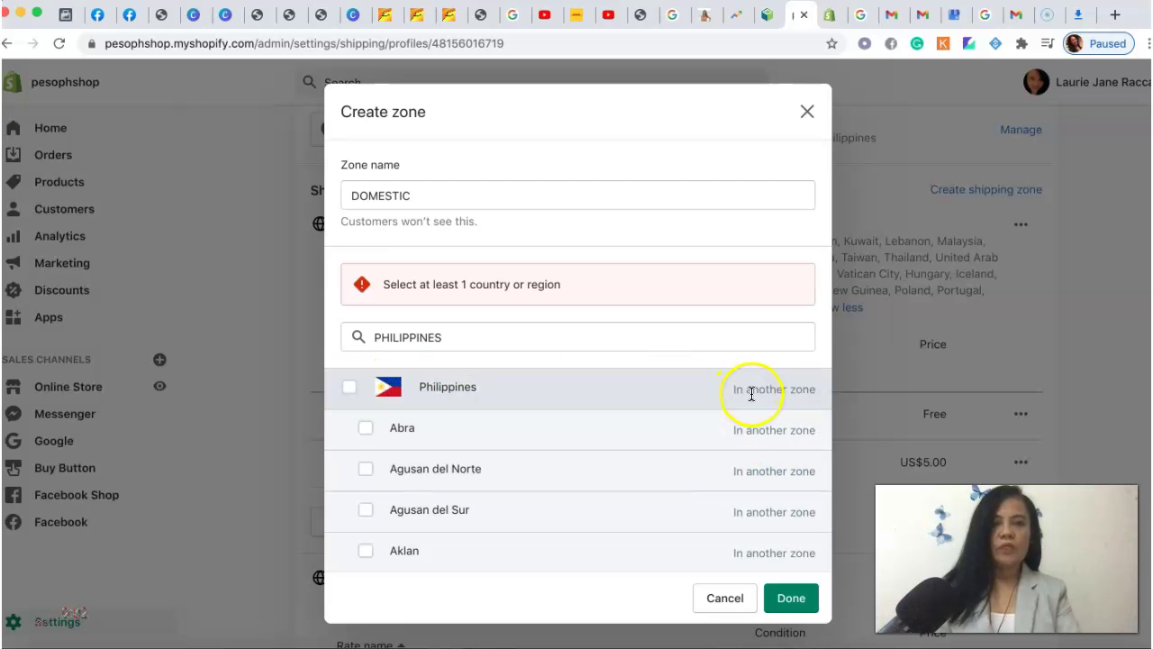
click(725, 598)
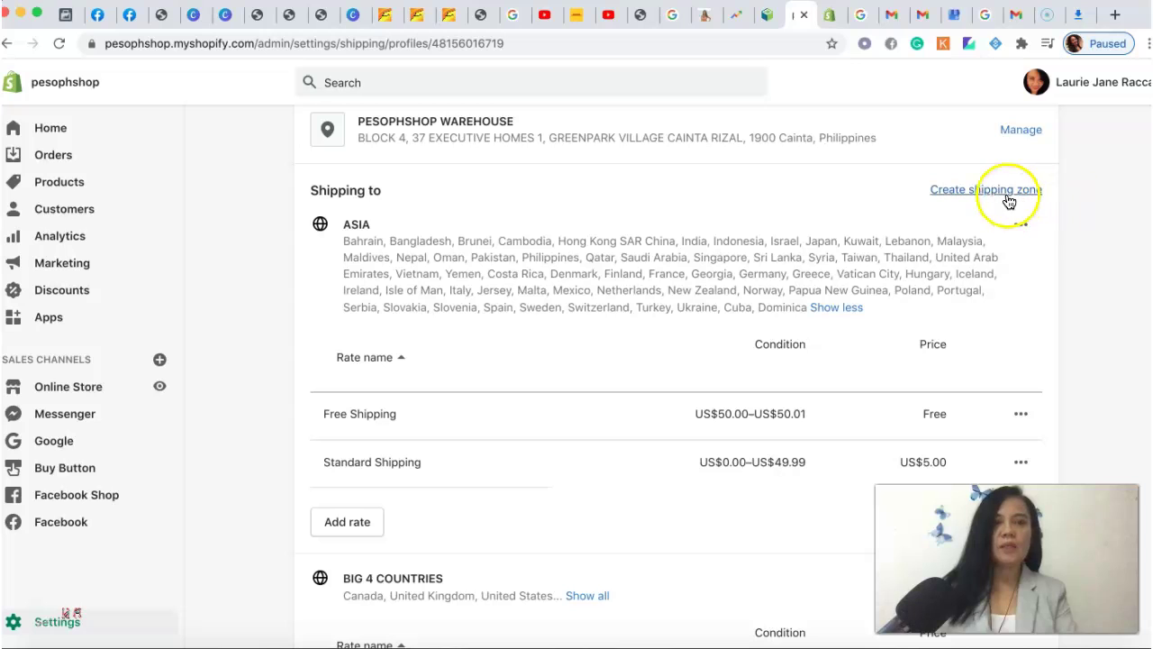
Open the ASIA zone's Free Shipping rate for editing and look through the available rate names, keeping Free Shipping.
scroll(1099, 330, down, 1)
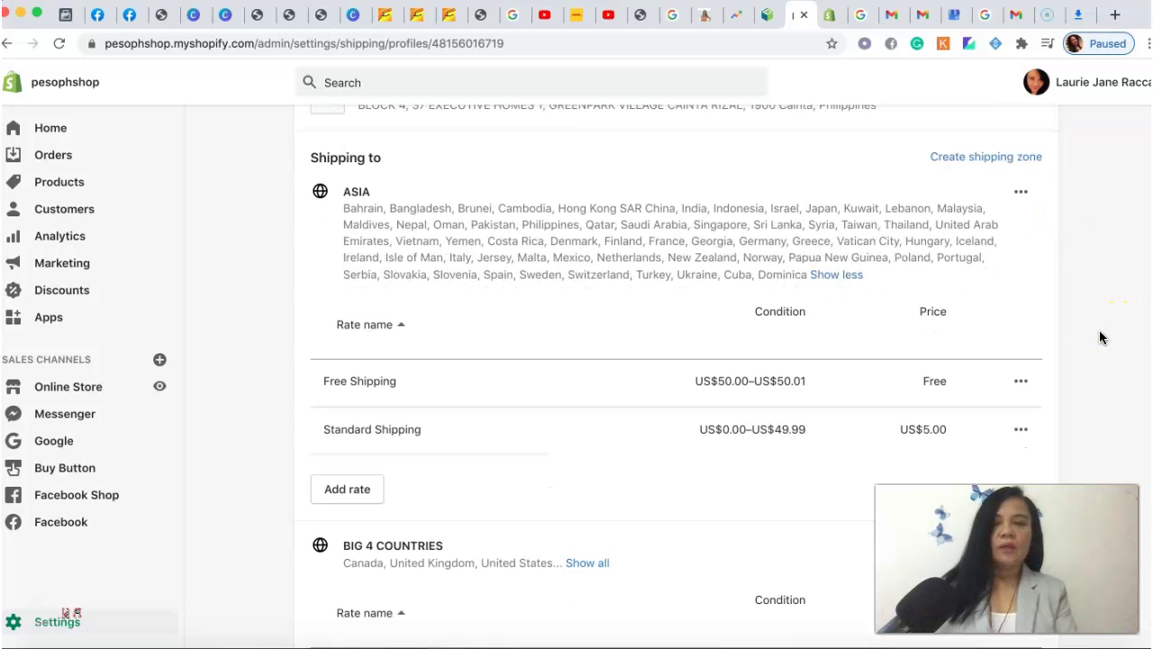
scroll(1060, 384, down, 4)
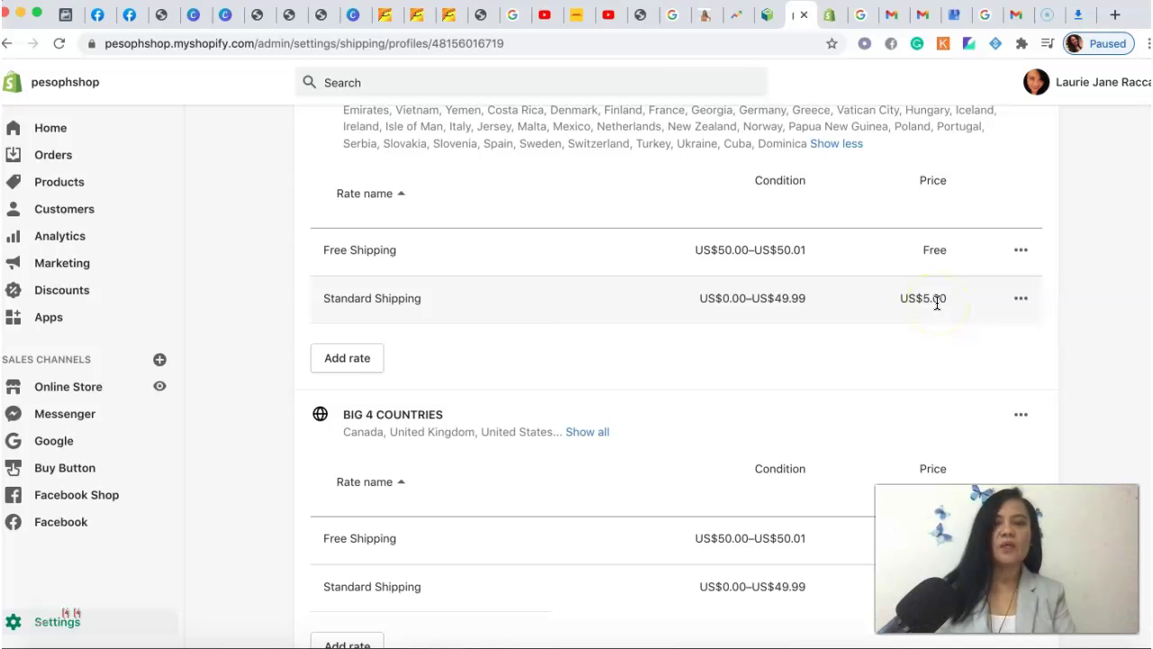
click(1020, 254)
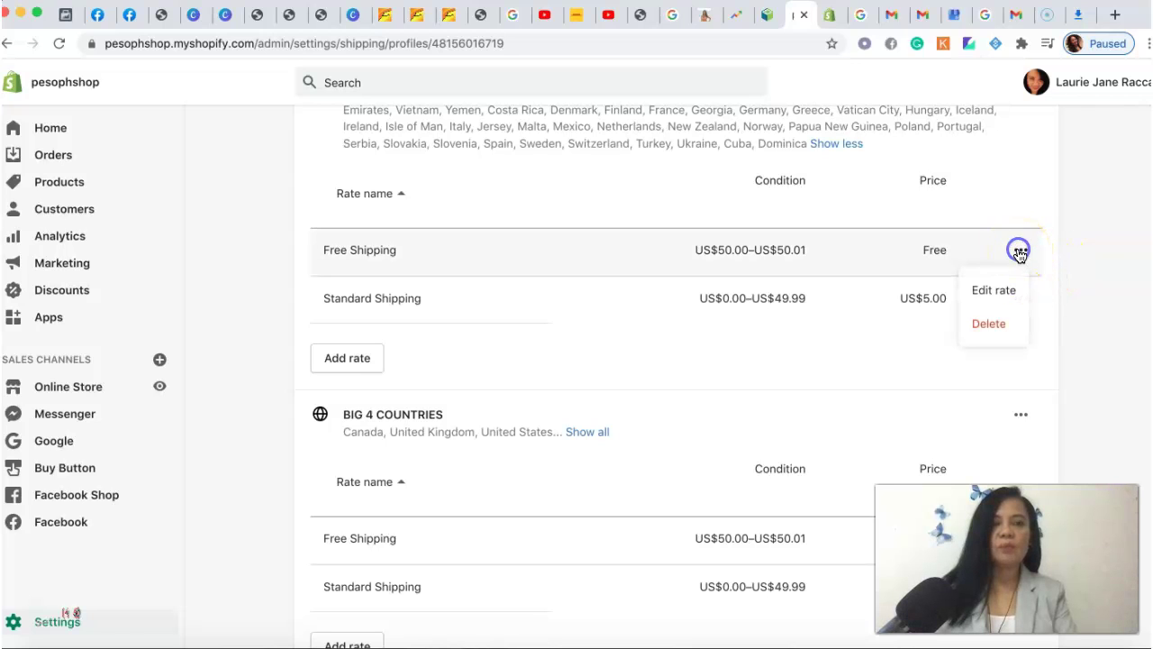
click(1002, 297)
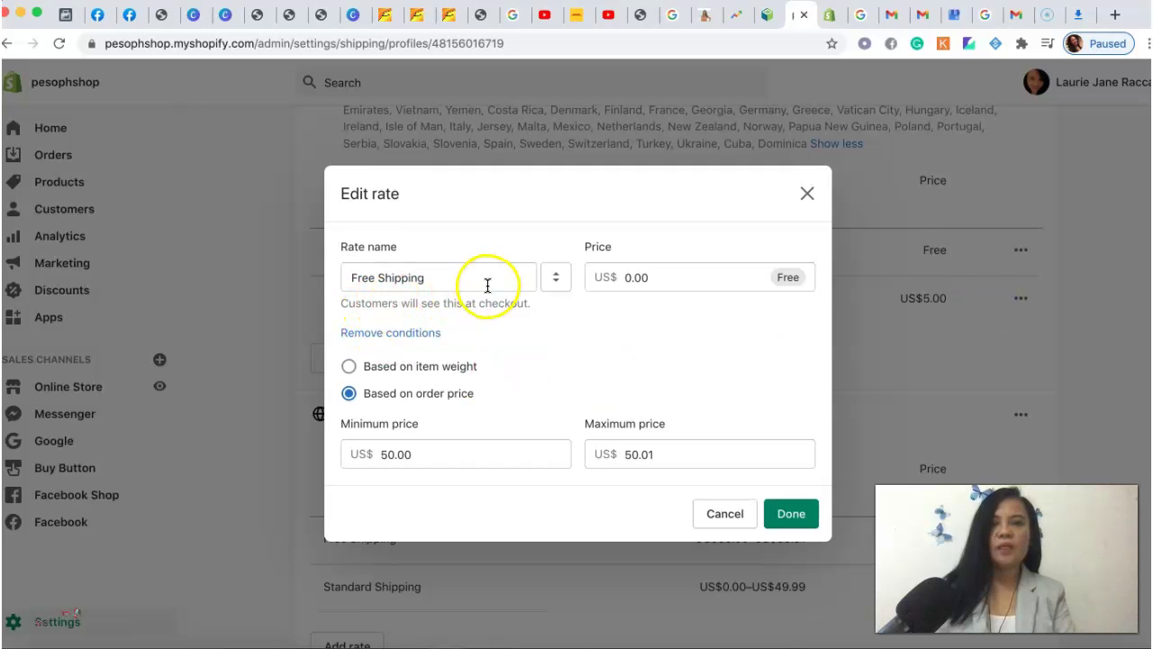
click(555, 279)
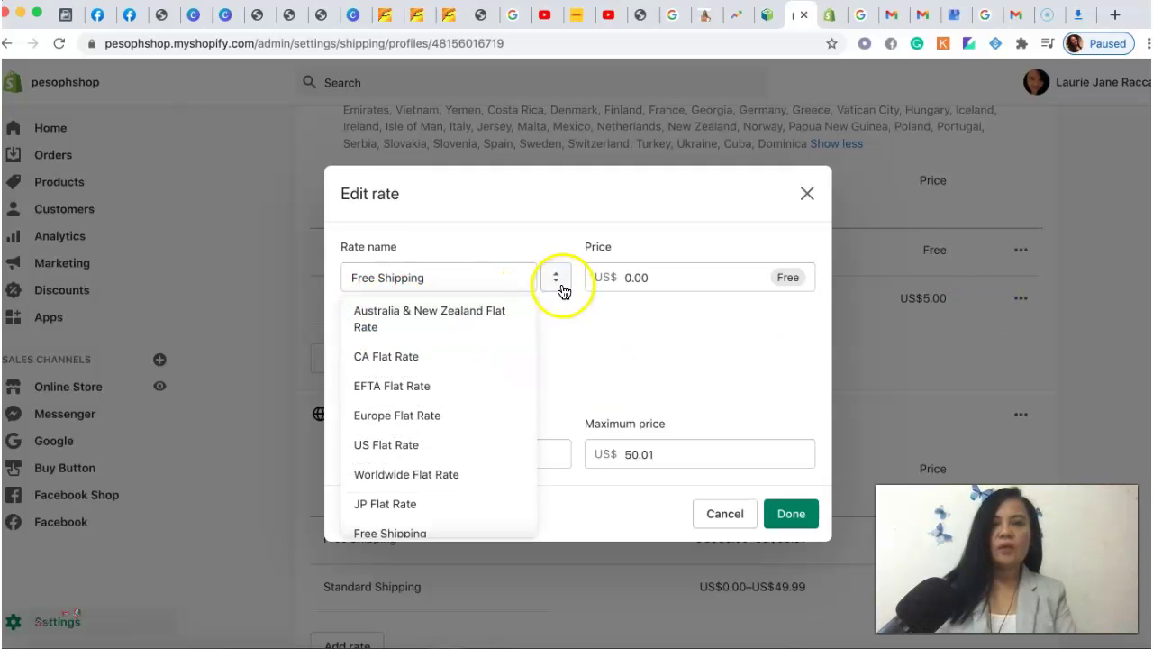
click(556, 277)
click(555, 278)
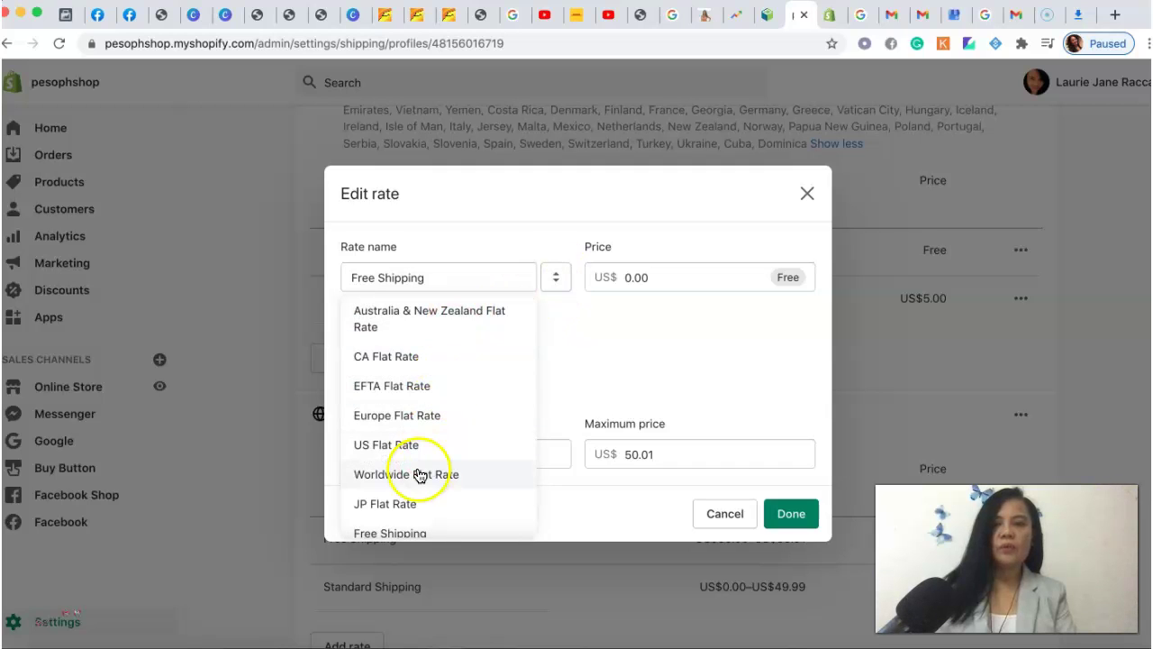
click(482, 281)
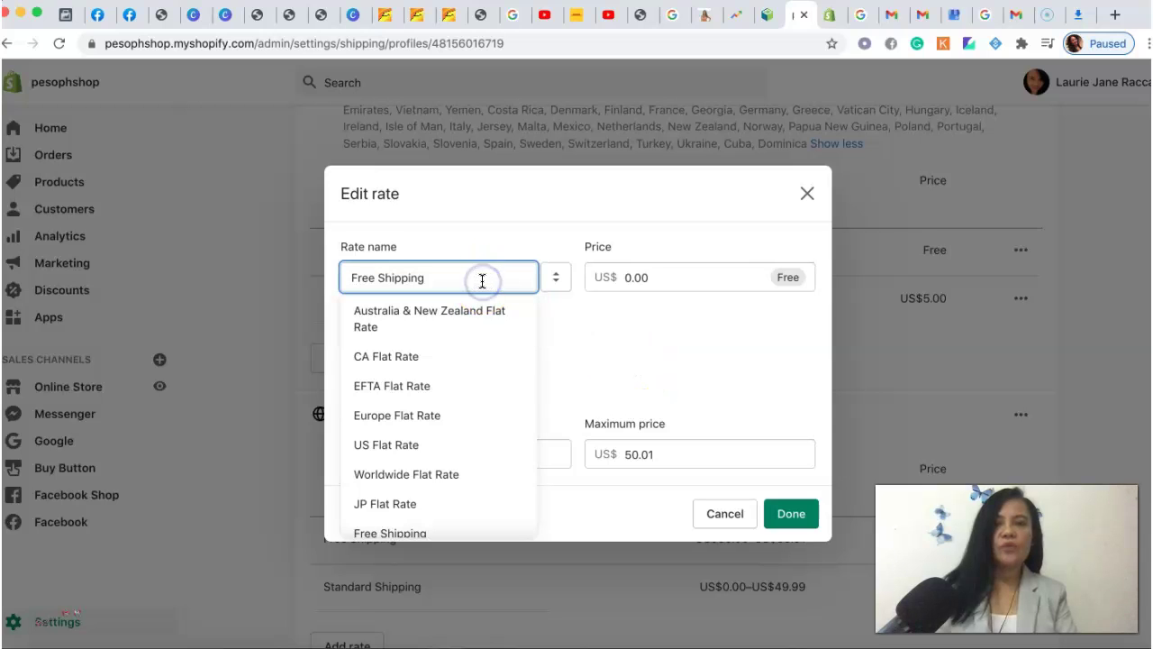
click(680, 331)
Re-enter the Free Shipping rate's price as US$ 0.00.
click(661, 278)
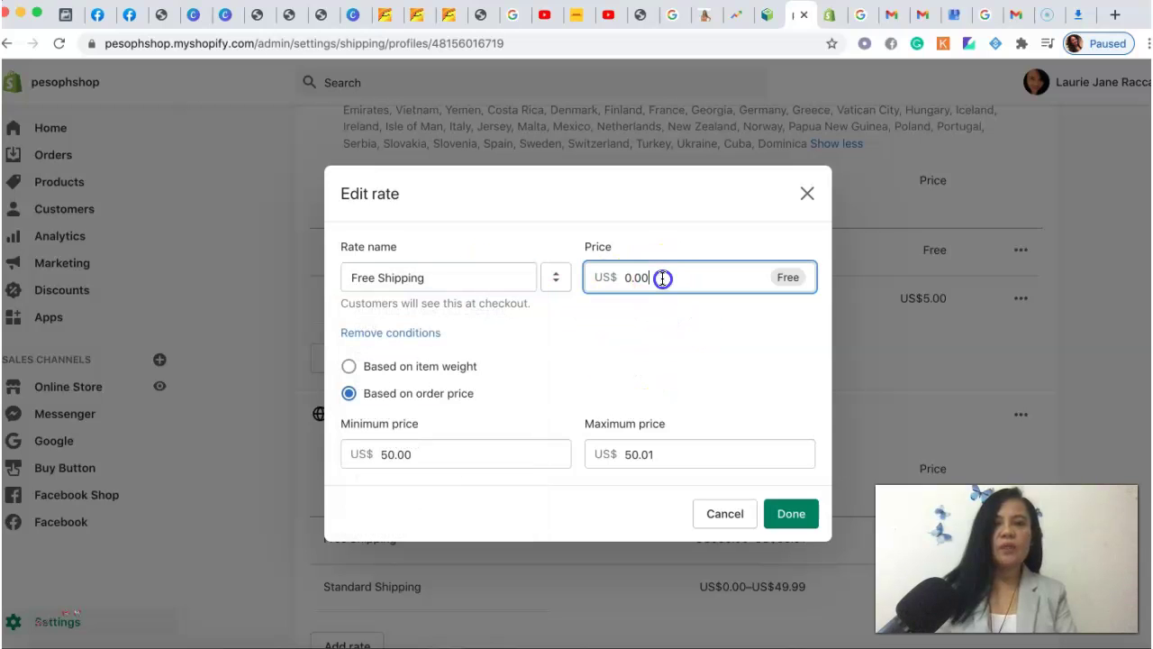
key(BackSpace)
key(BackSpace)
key(BackSpace)
key(BackSpace)
text(0.00)
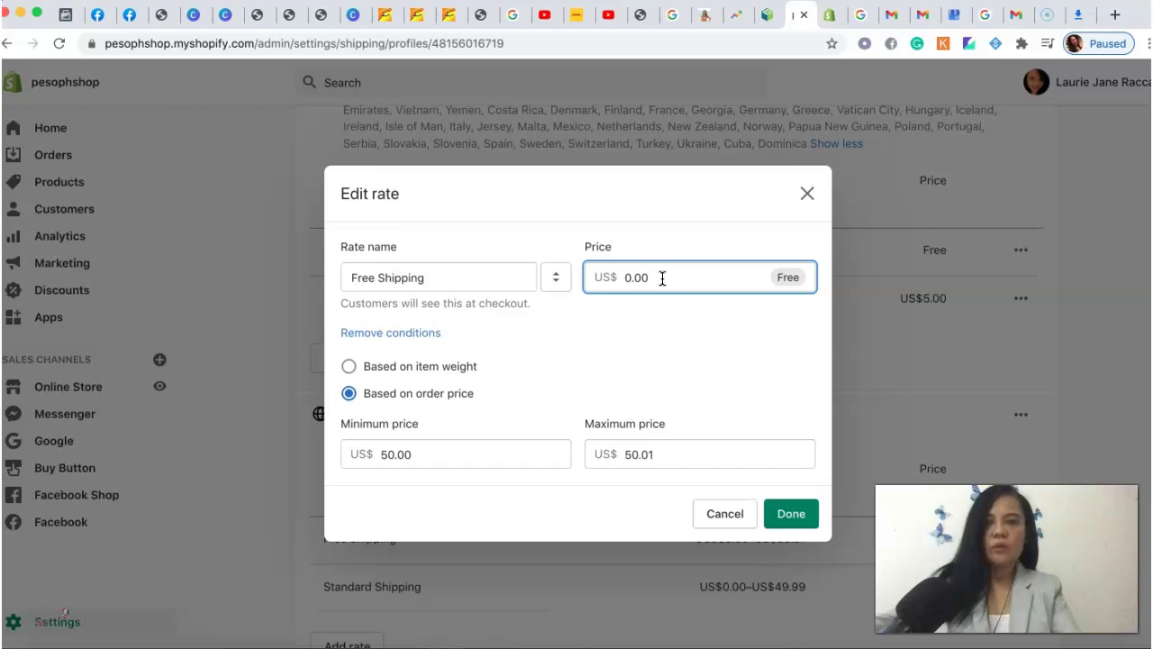
Base the Free Shipping rate's condition on item weight and set the minimum weight to 0.500 kg.
click(349, 368)
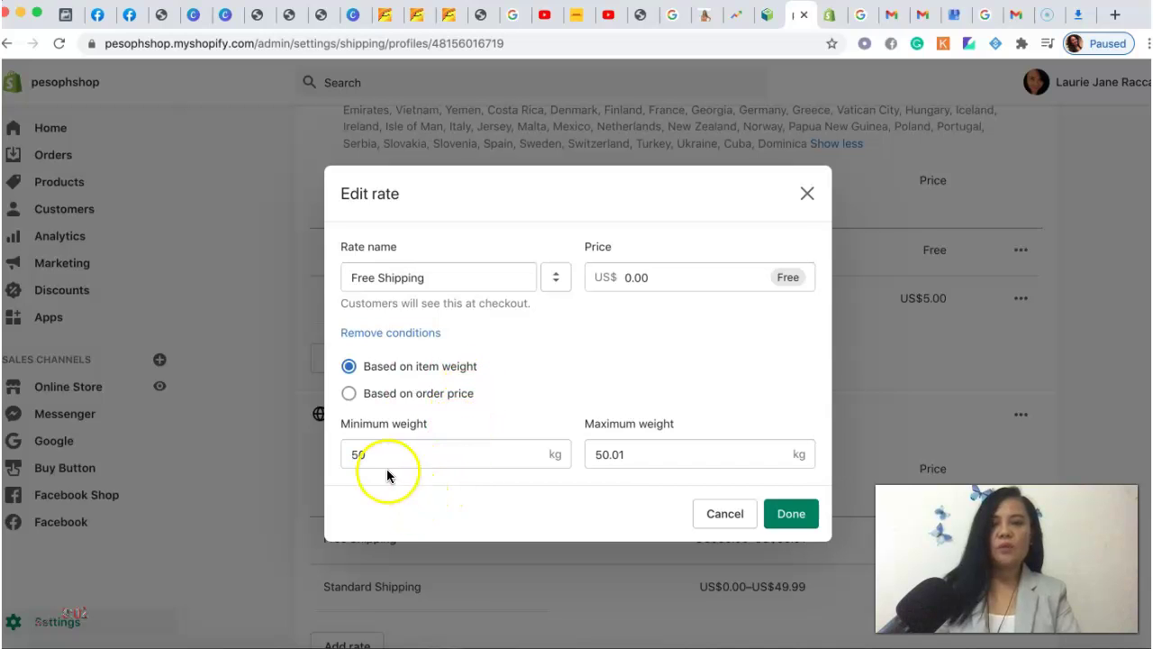
click(419, 454)
key(BackSpace)
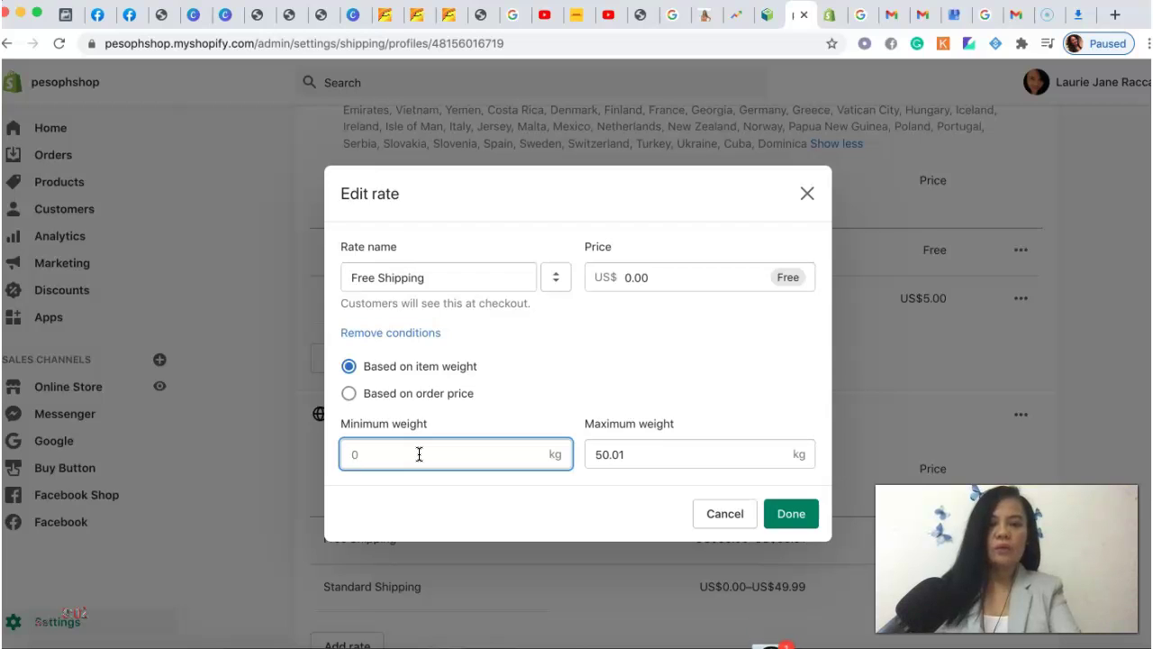
text(0.500)
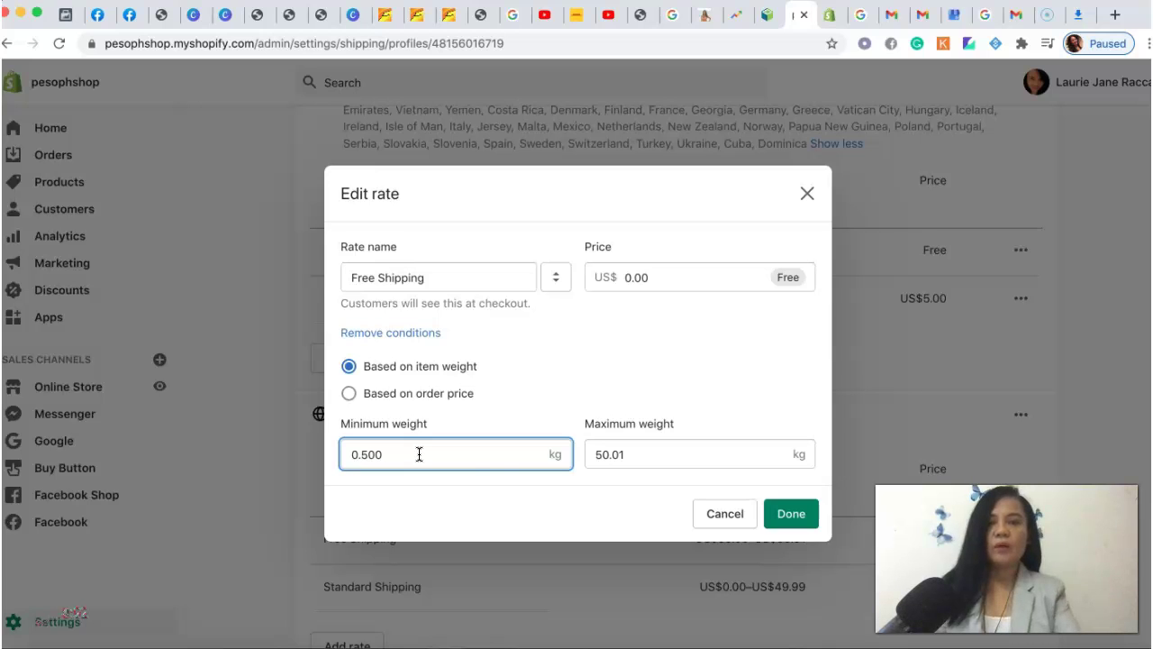
click(518, 475)
Set the maximum weight of the Free Shipping rate's condition to 1.0 kg.
click(654, 458)
key(BackSpace)
key(BackSpace)
key(BackSpace)
key(BackSpace)
key(BackSpace)
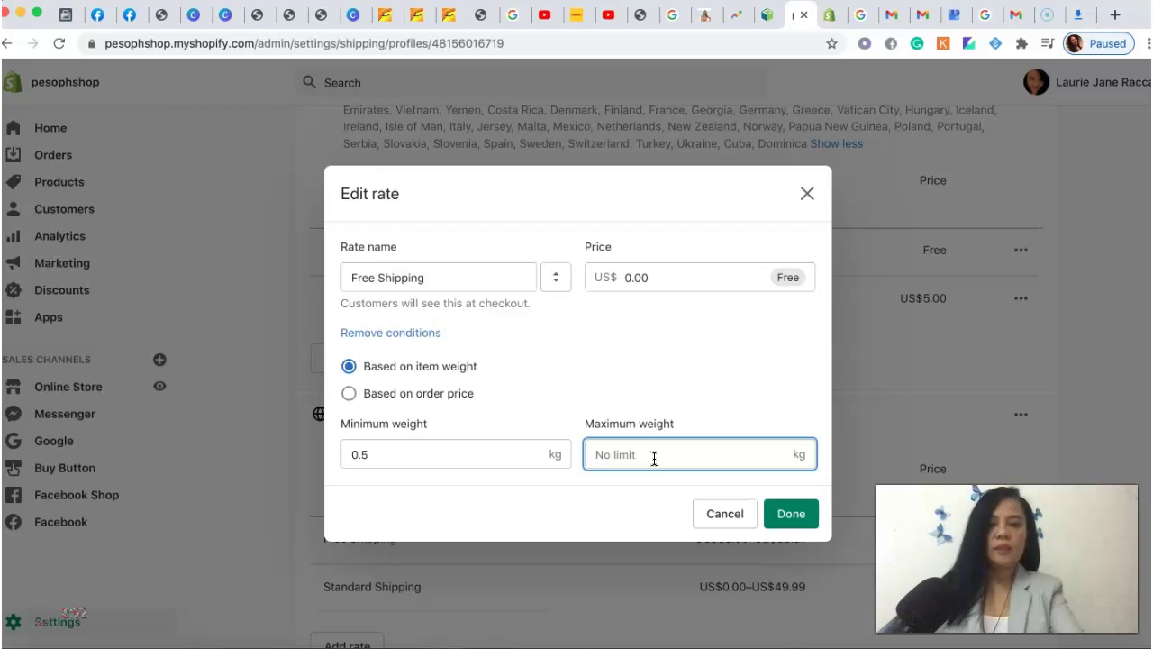
text(1)
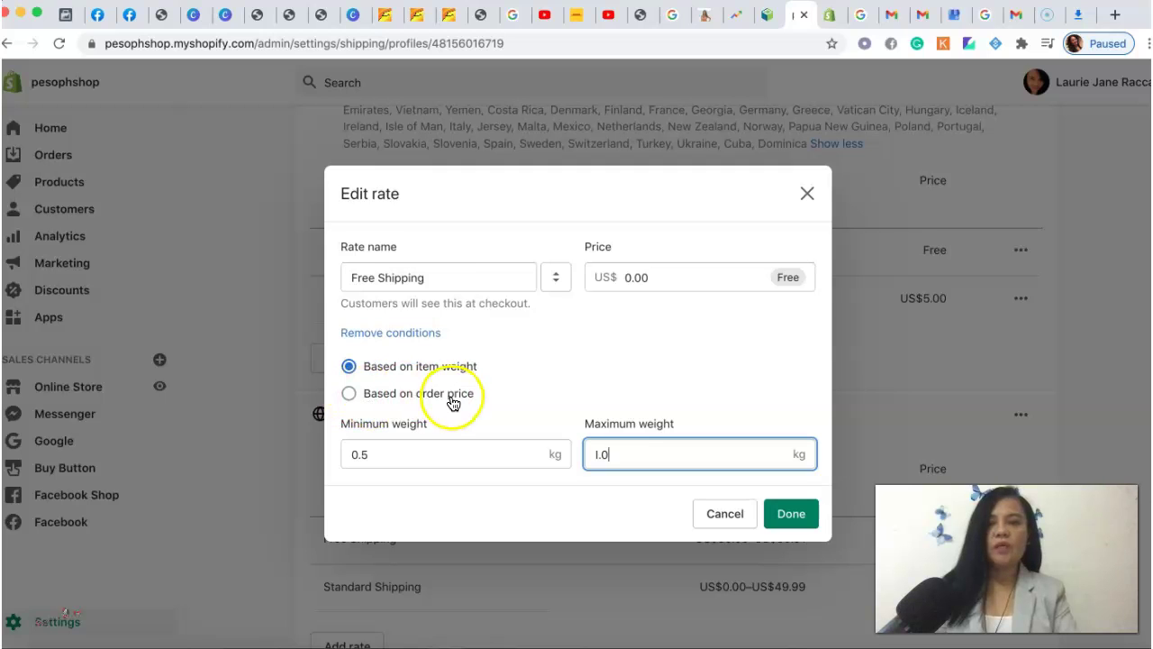
Base the Free Shipping rate's condition on order price and set the minimum price to US$ 50.00.
click(350, 393)
click(350, 384)
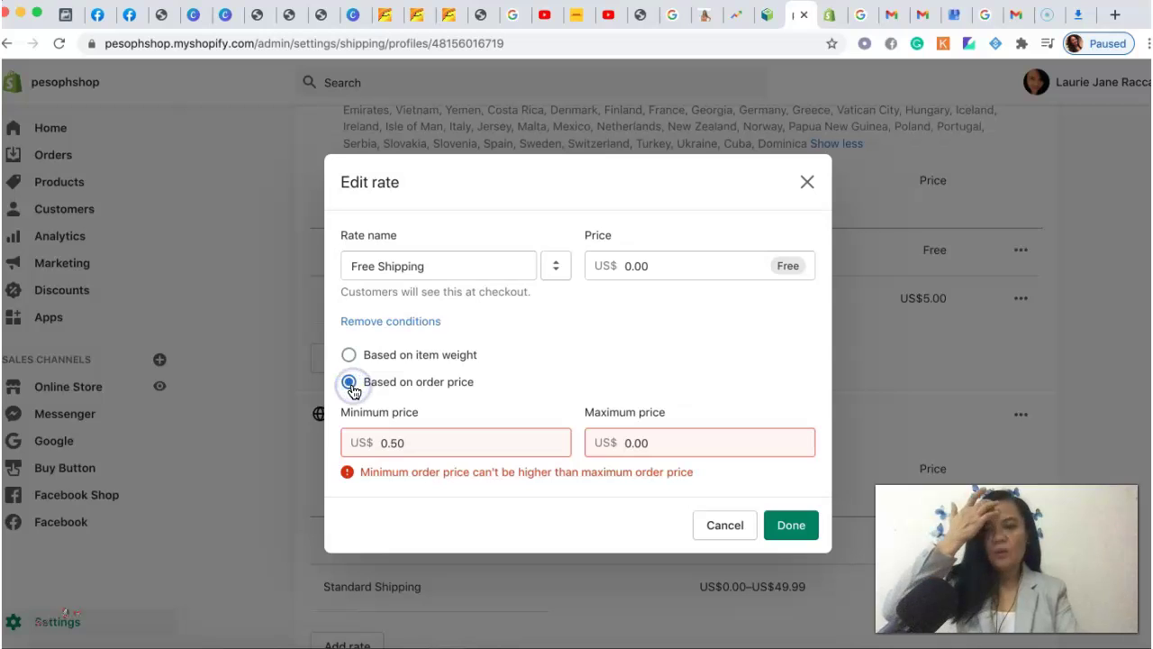
click(416, 444)
key(BackSpace)
key(BackSpace)
key(BackSpace)
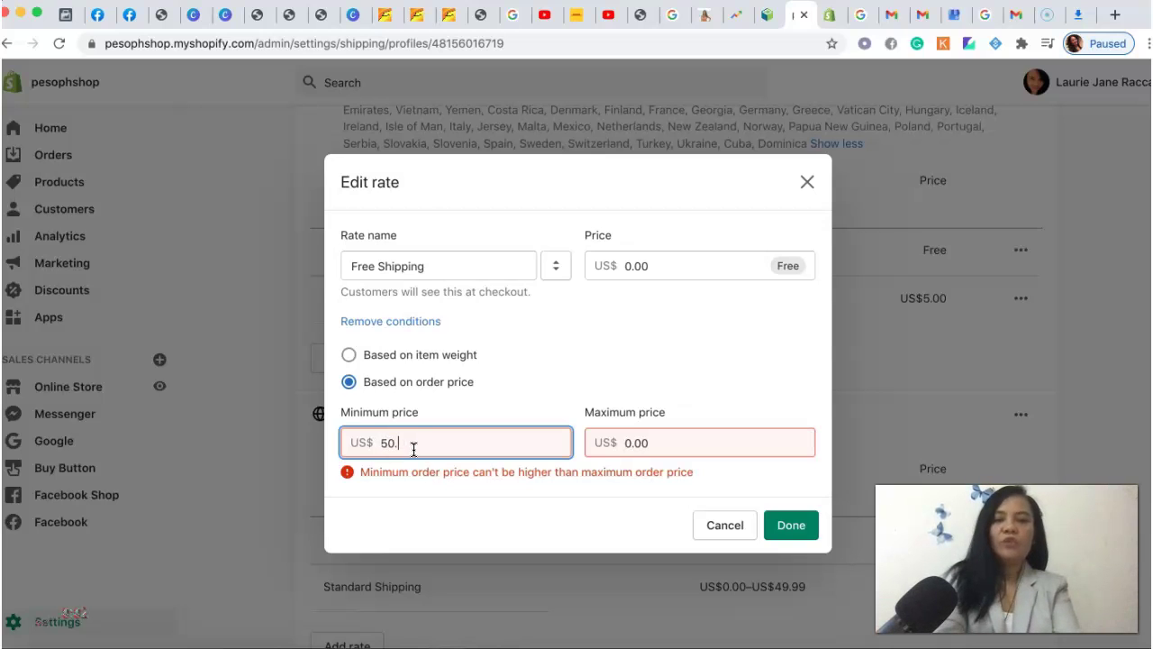
Set the Free Shipping rate's maximum order price to US$ 50.01 and apply the rate changes.
click(648, 448)
key(BackSpace)
key(BackSpace)
key(BackSpace)
key(BackSpace)
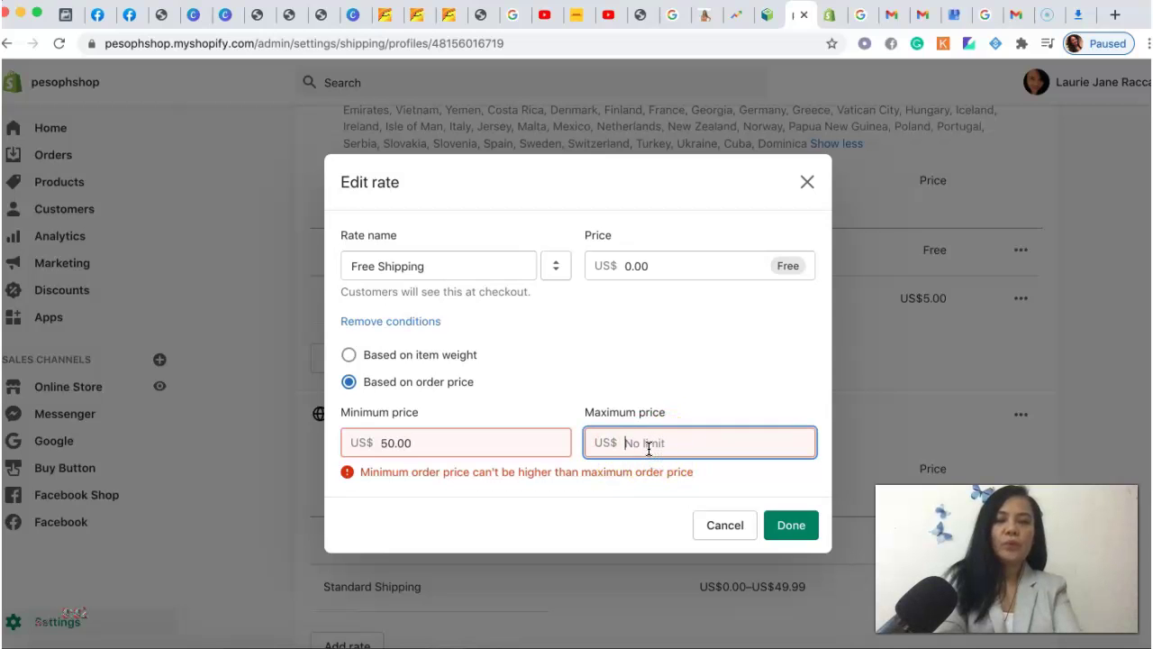
text(50)
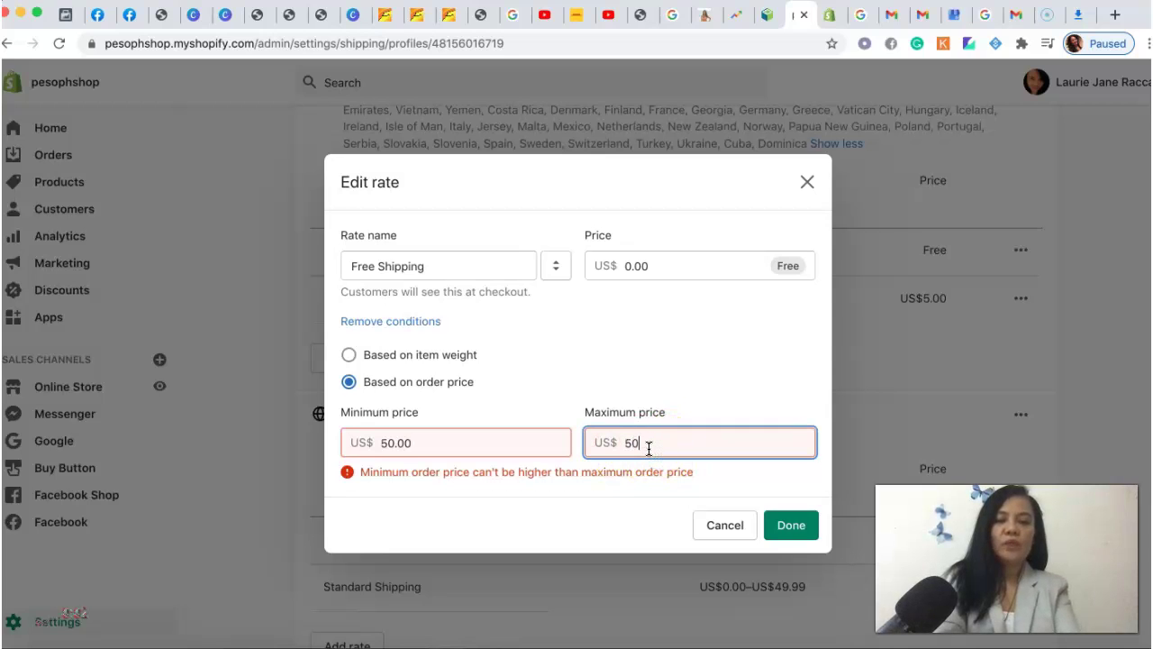
text(.01)
click(600, 517)
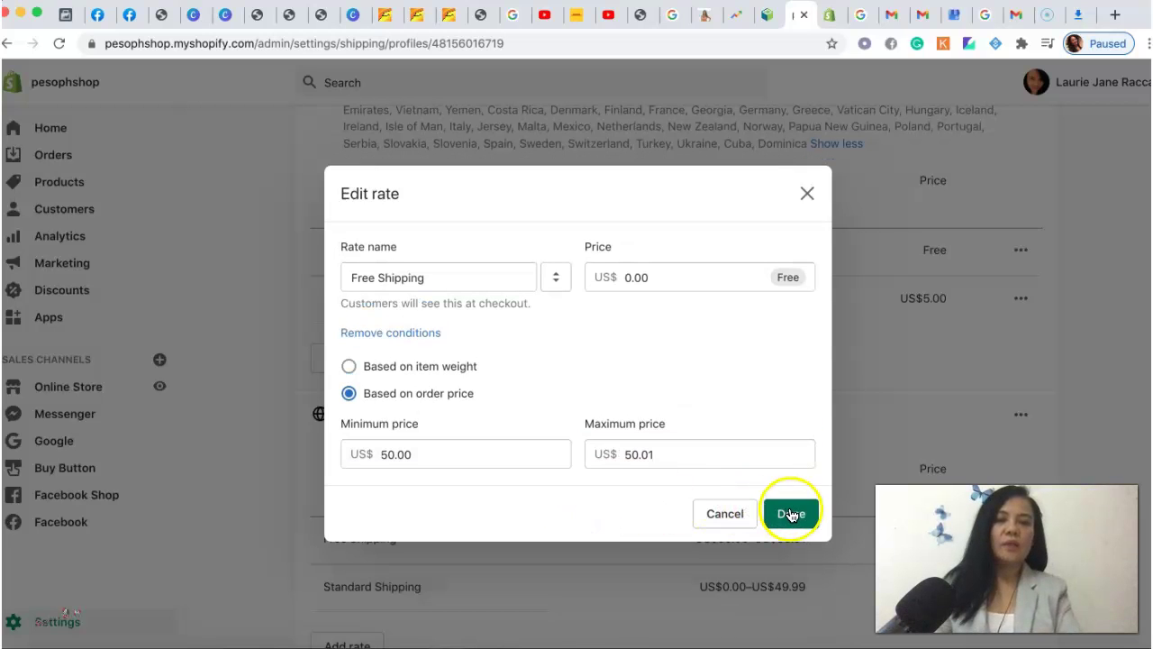
click(791, 515)
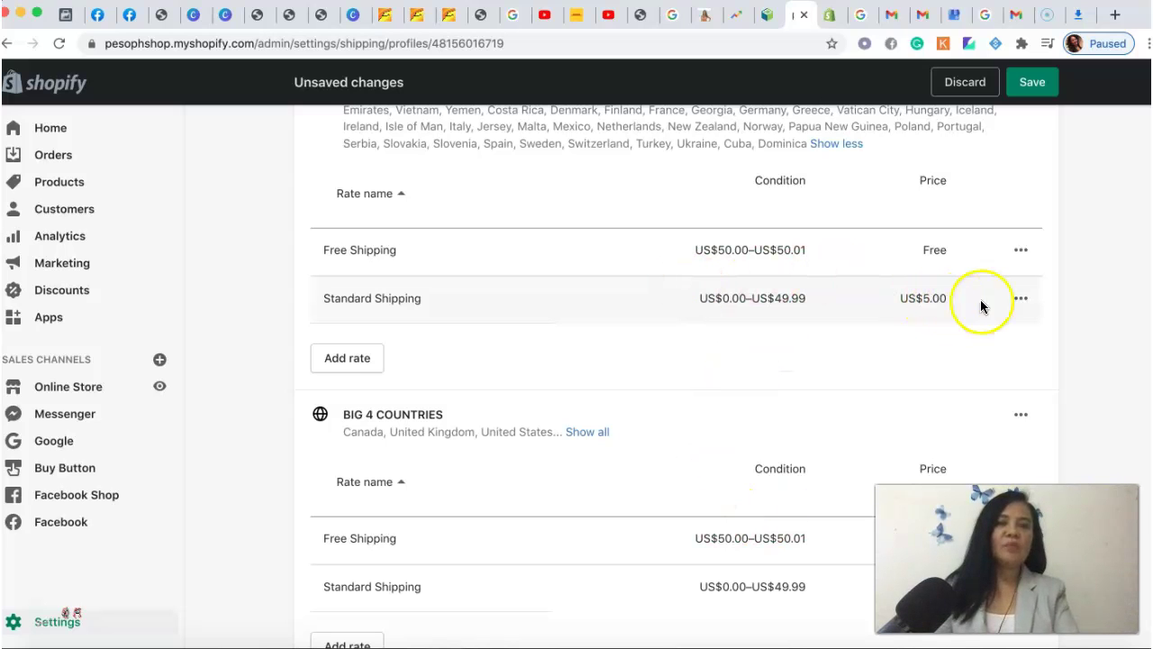
Open the ASIA zone's Standard Shipping rate for editing and review its minimum order price.
click(1022, 299)
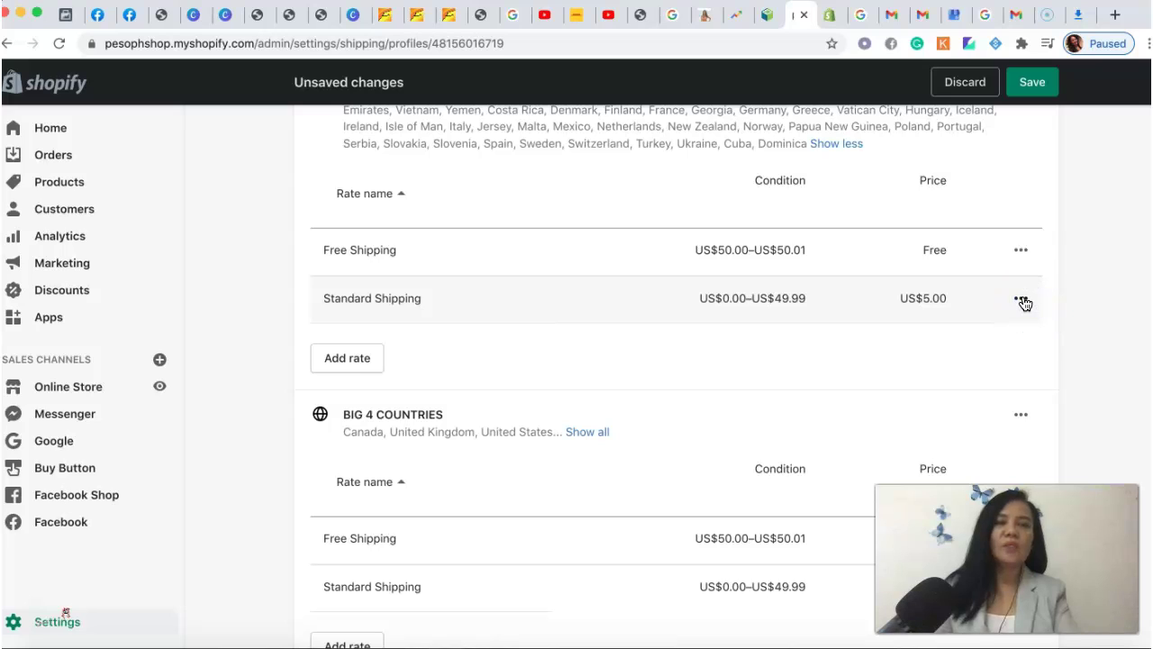
click(1007, 340)
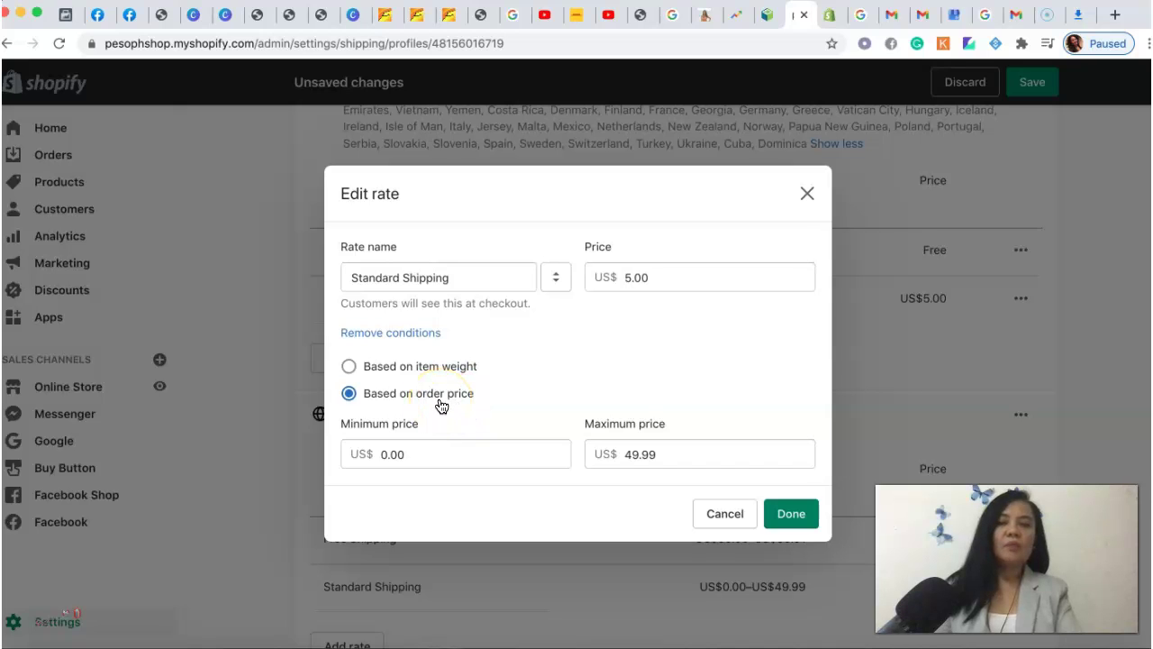
click(421, 454)
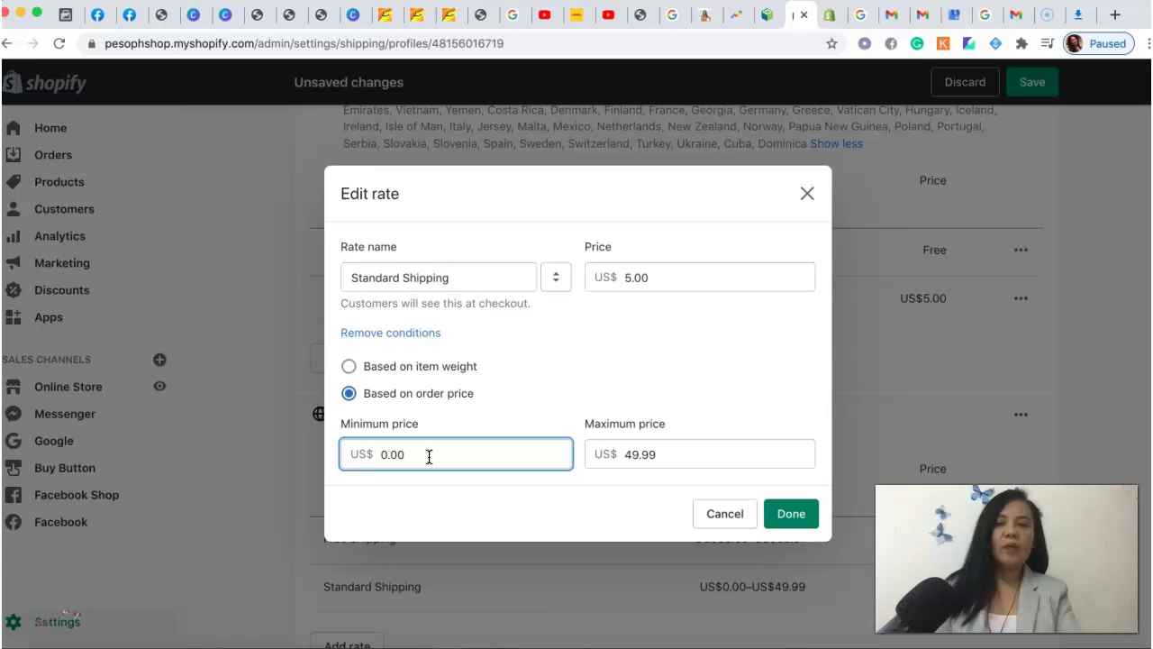
click(382, 456)
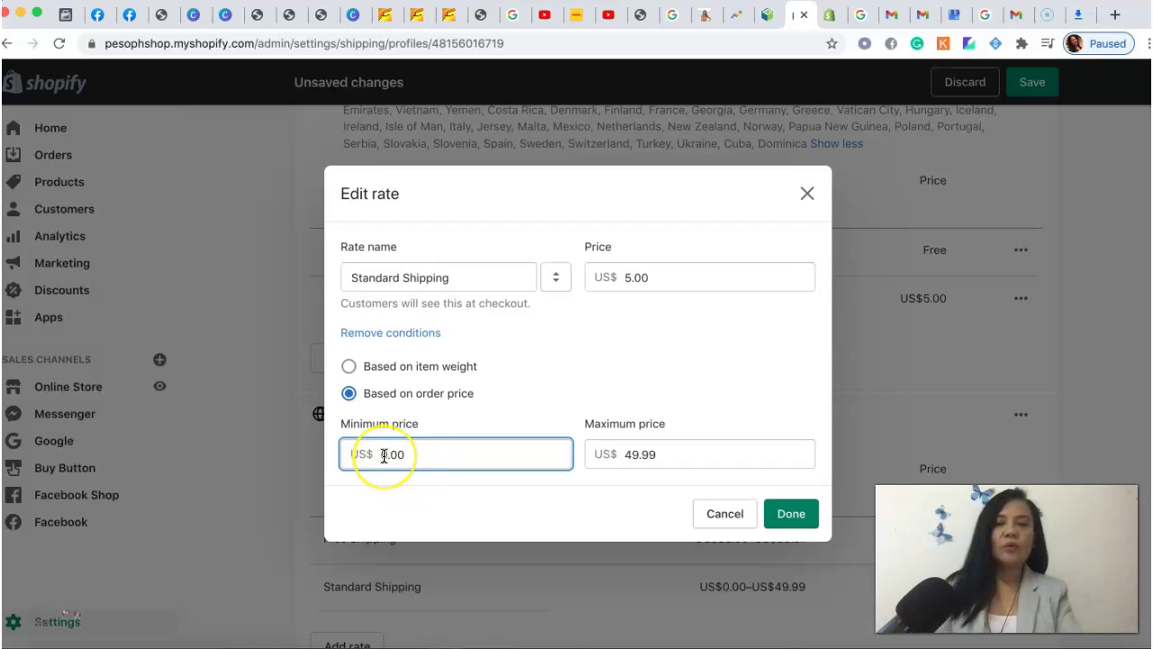
click(412, 456)
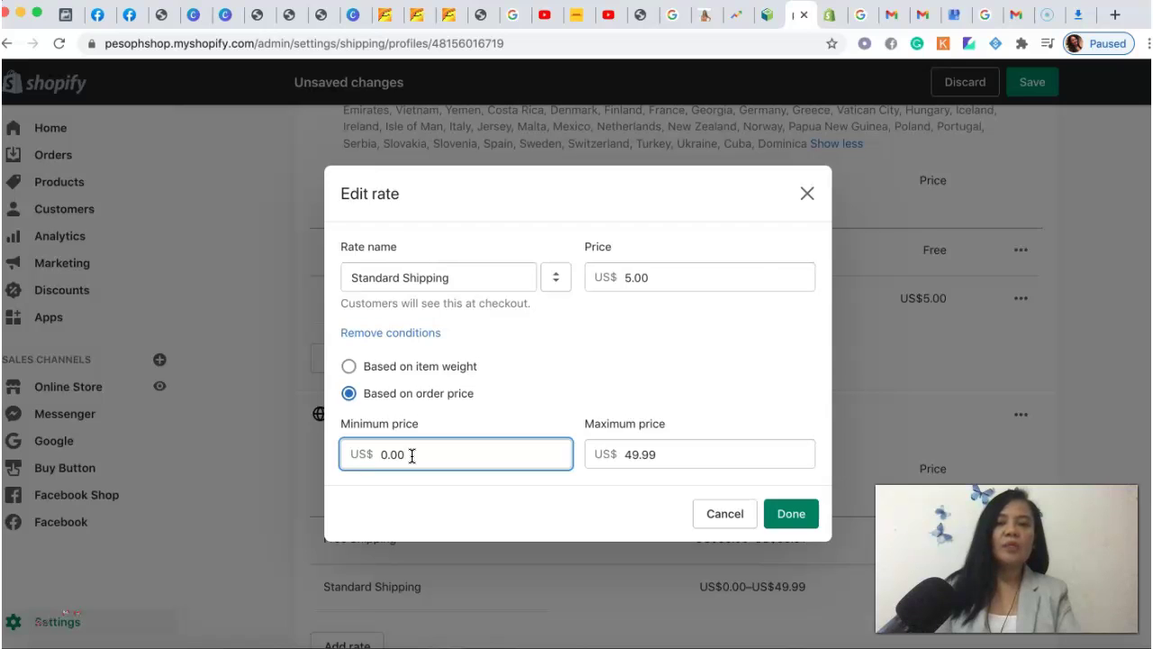
click(426, 456)
click(456, 452)
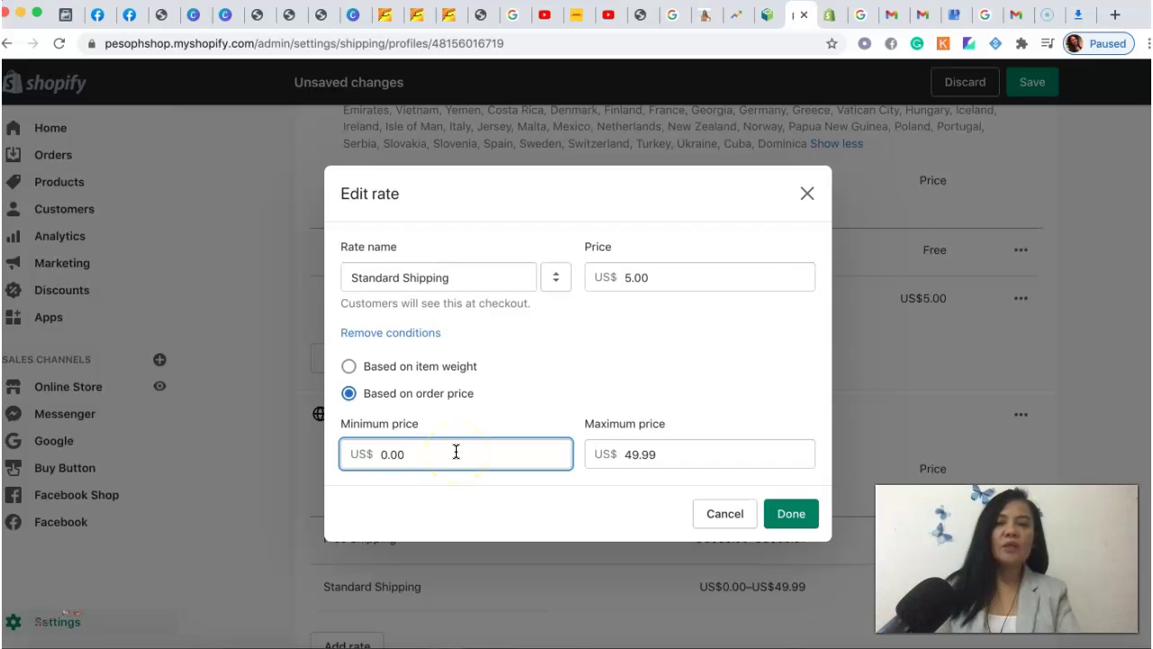
click(471, 455)
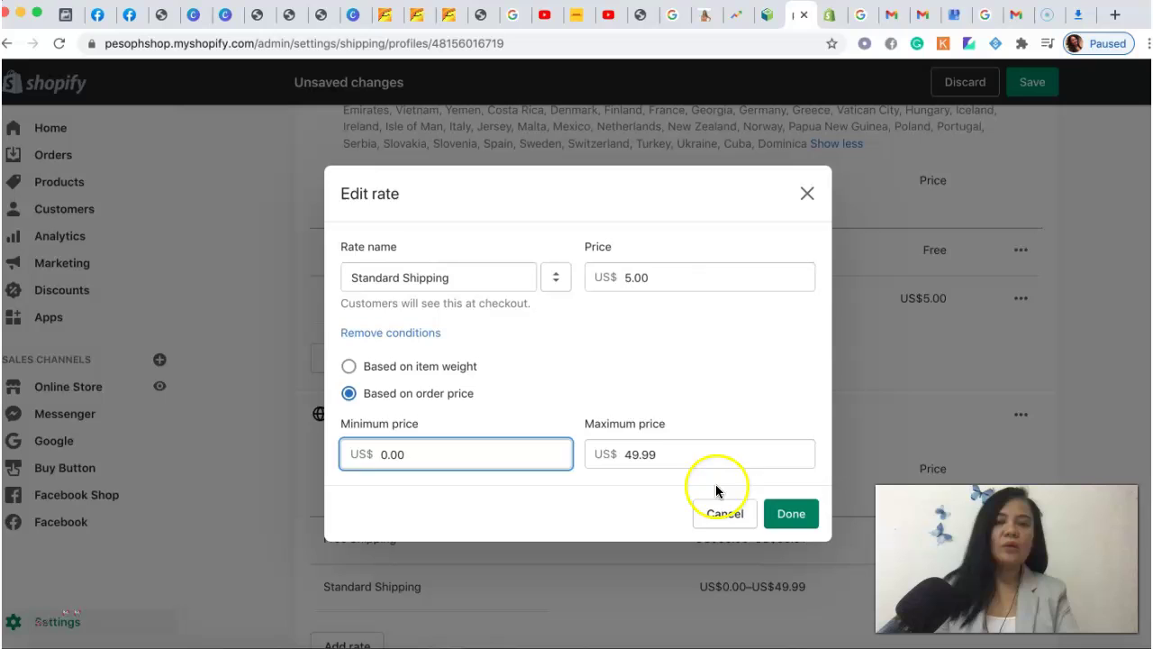
Set the Standard Shipping rate's maximum order price to US$ 30.99 and apply the rate changes.
click(669, 458)
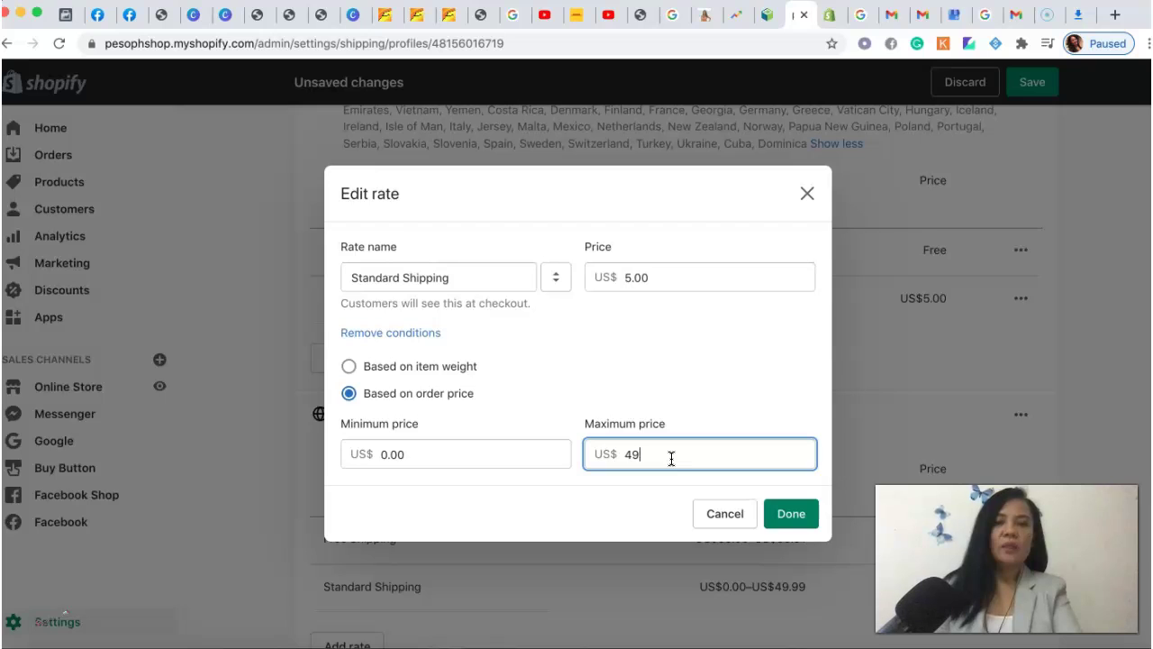
key(BackSpace)
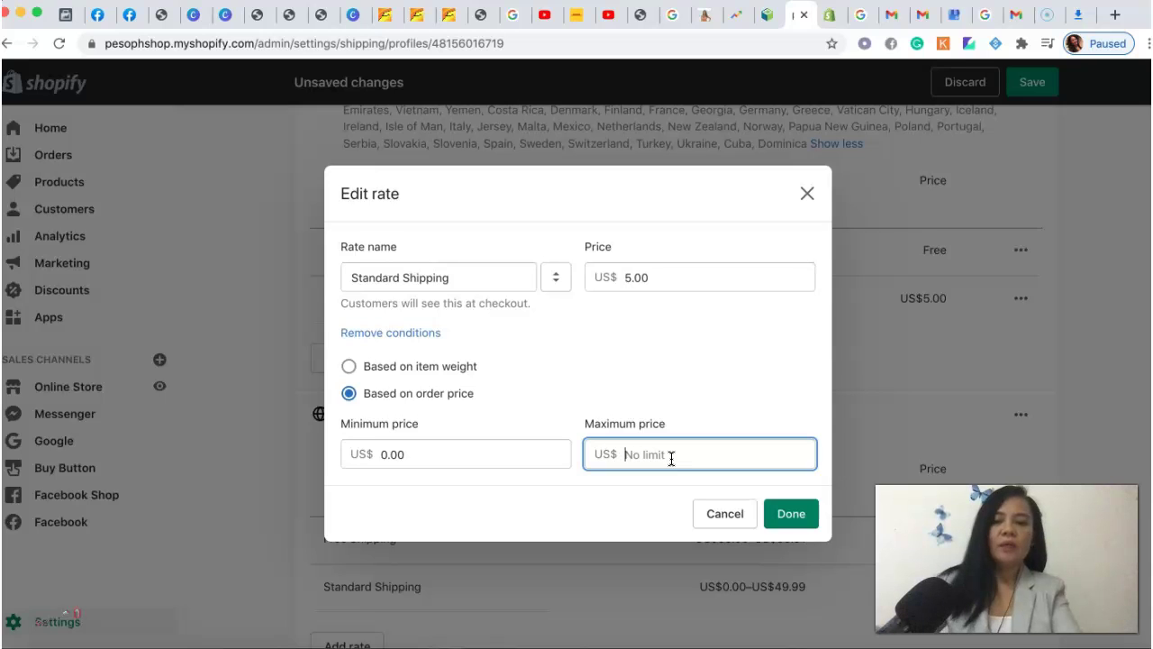
text(30)
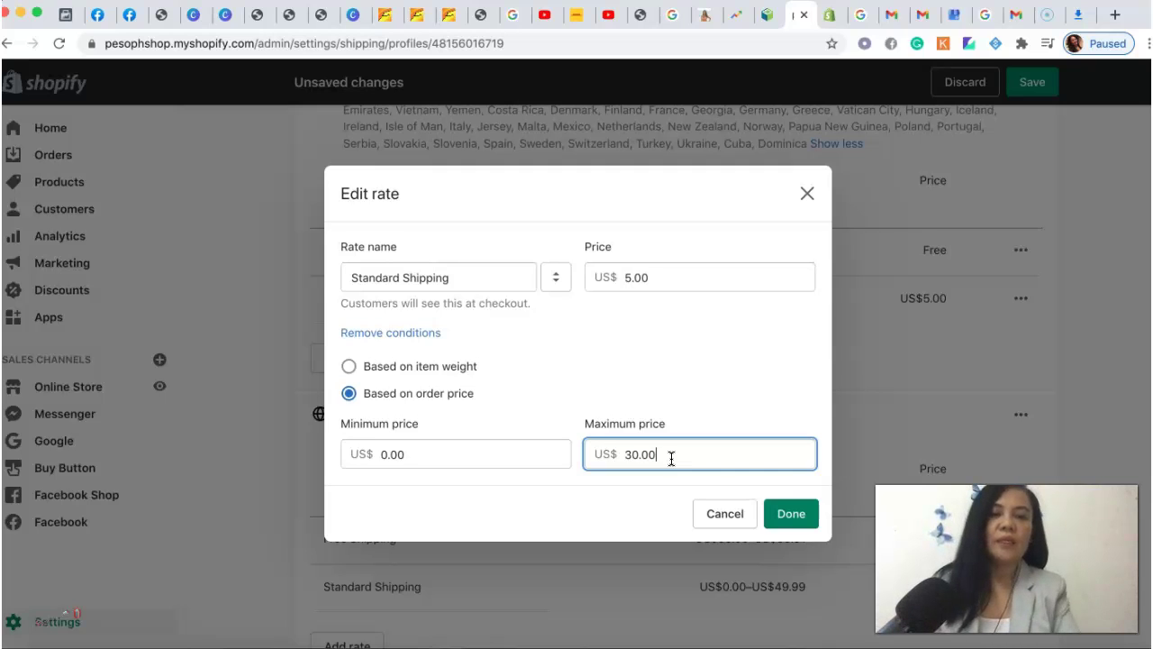
key(BackSpace)
key(BackSpace)
text(99)
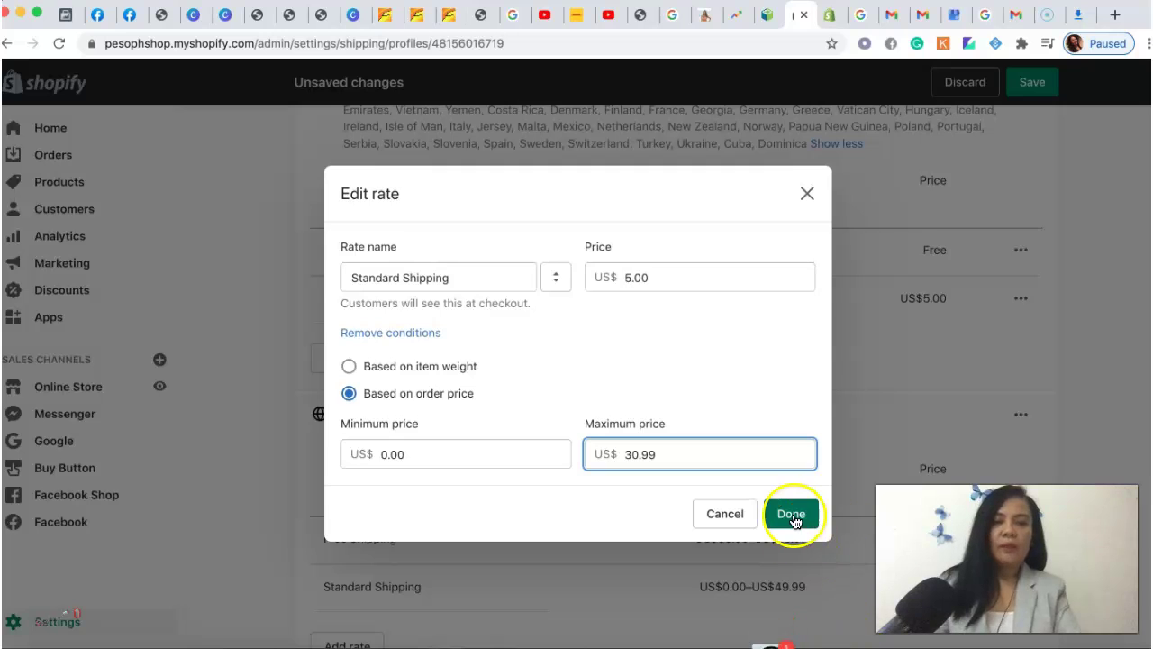
click(793, 516)
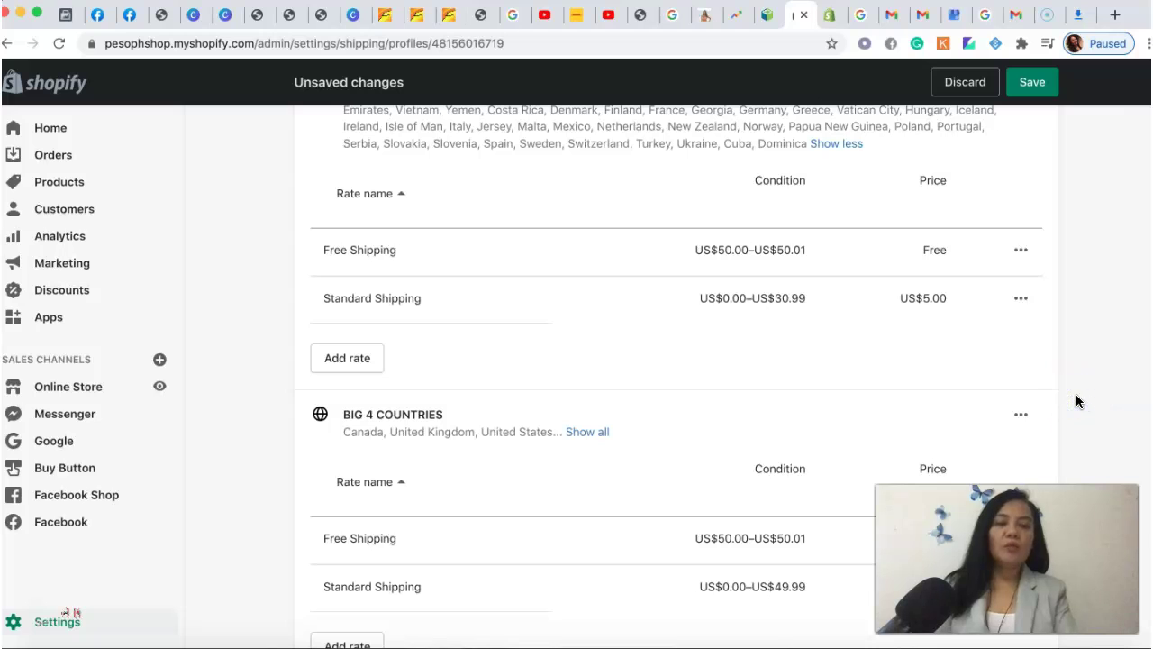
Check the BIG 4 COUNTRIES zone's Free Shipping rate and save the shipping profile changes.
scroll(1078, 400, down, 2)
scroll(1078, 400, down, 2)
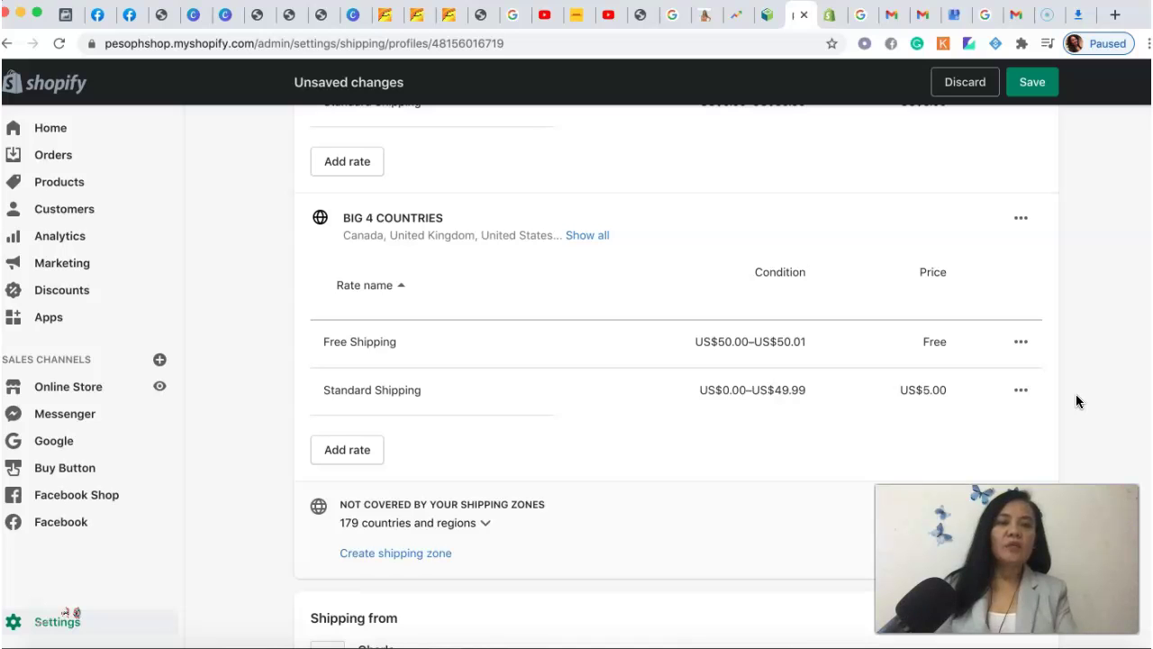
click(1020, 342)
click(987, 382)
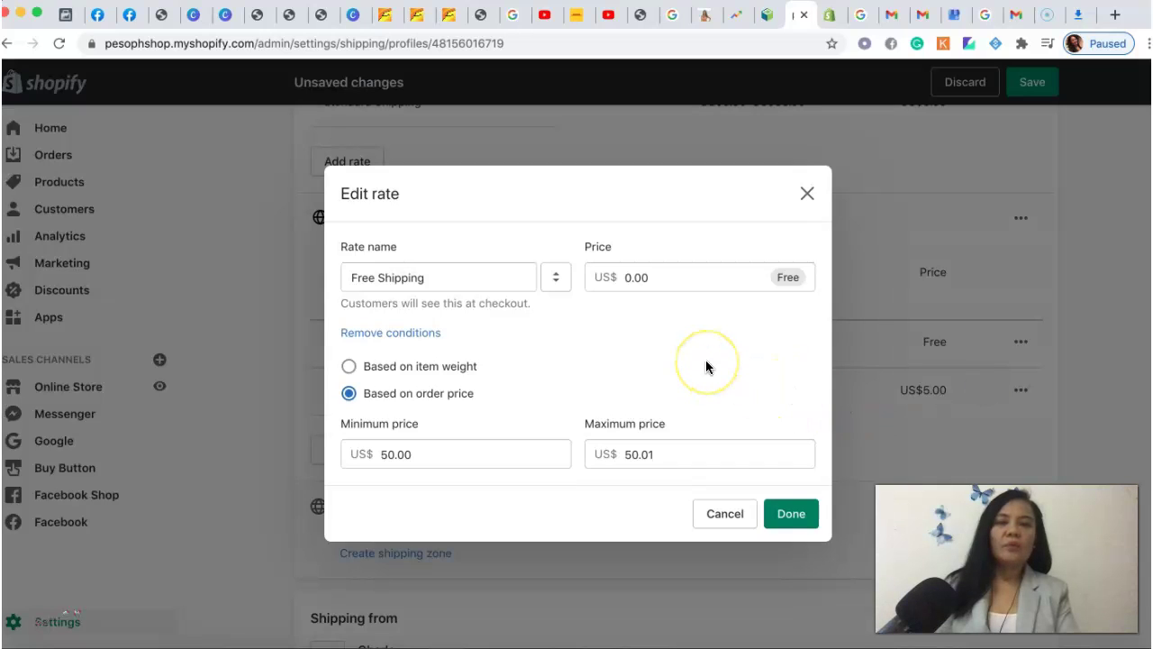
click(807, 195)
click(1044, 92)
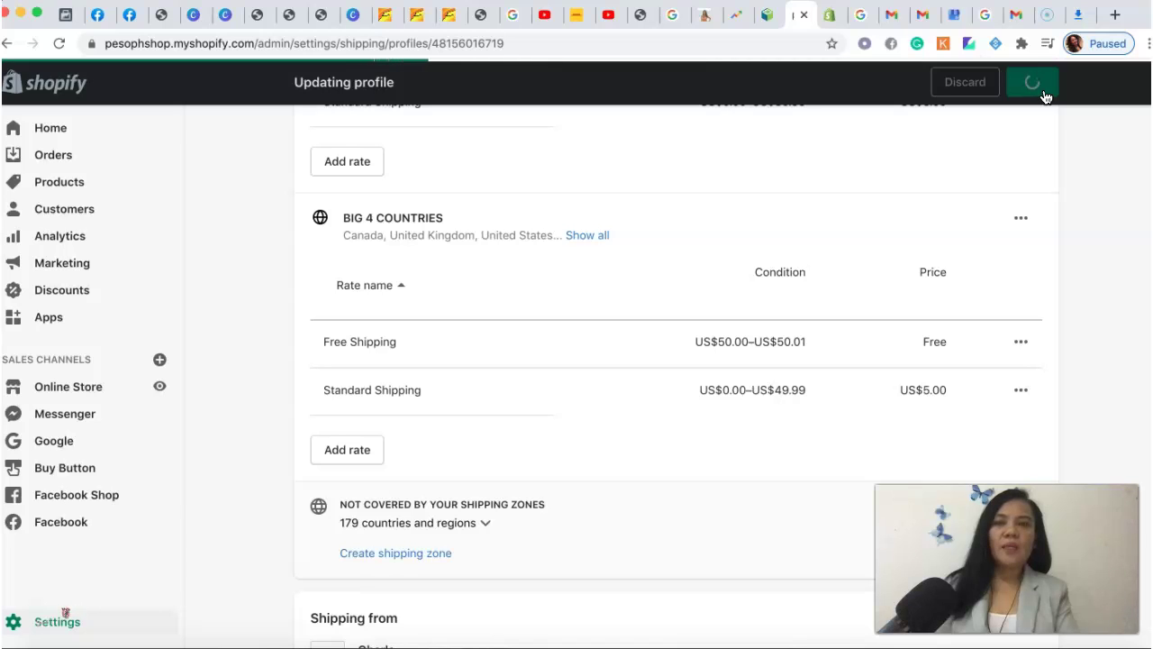
Open the installed Free Shipping Bar app and start editing the bar named My First Free Shipping Bar.
click(61, 328)
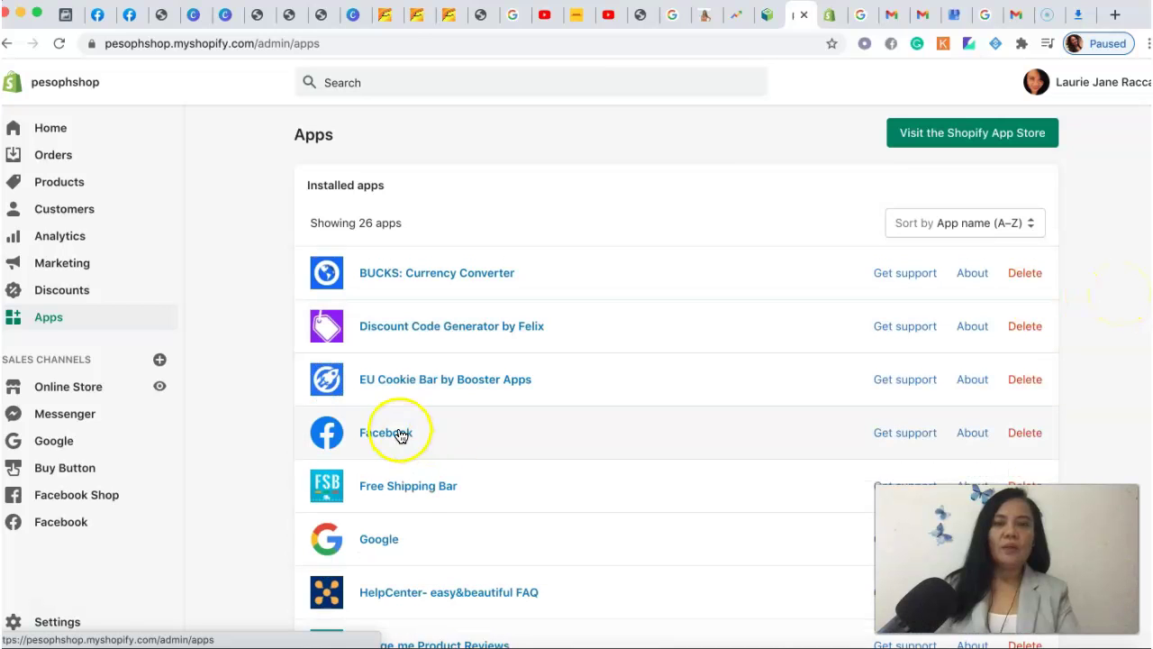
click(424, 485)
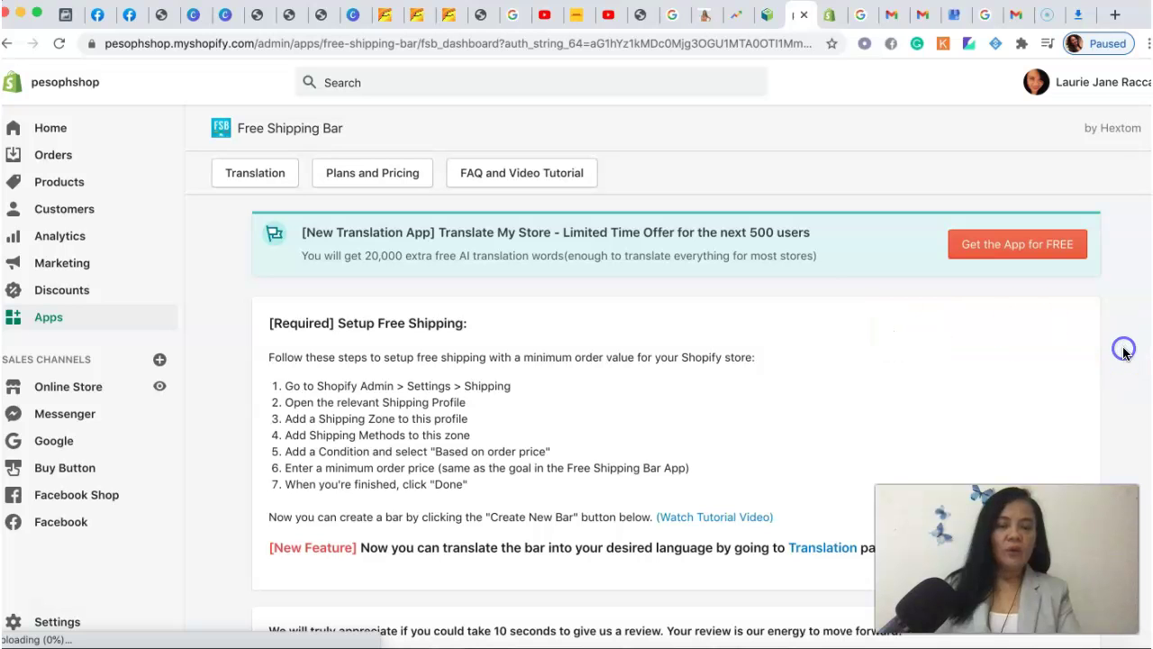
scroll(1123, 353, down, 4)
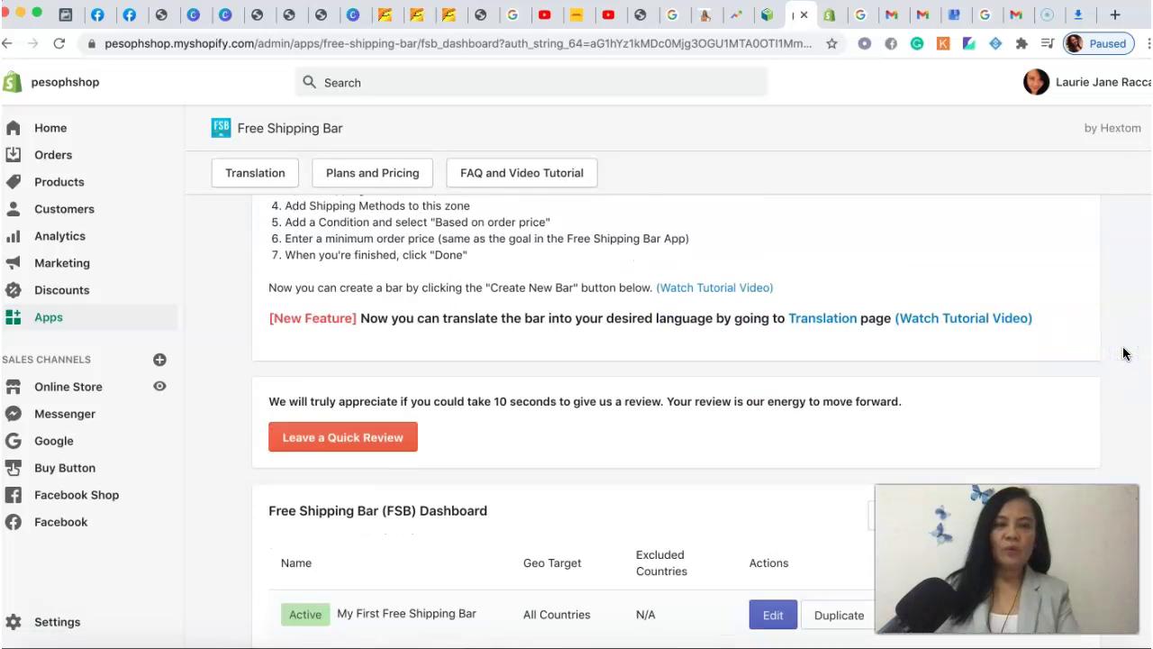
scroll(1124, 353, down, 3)
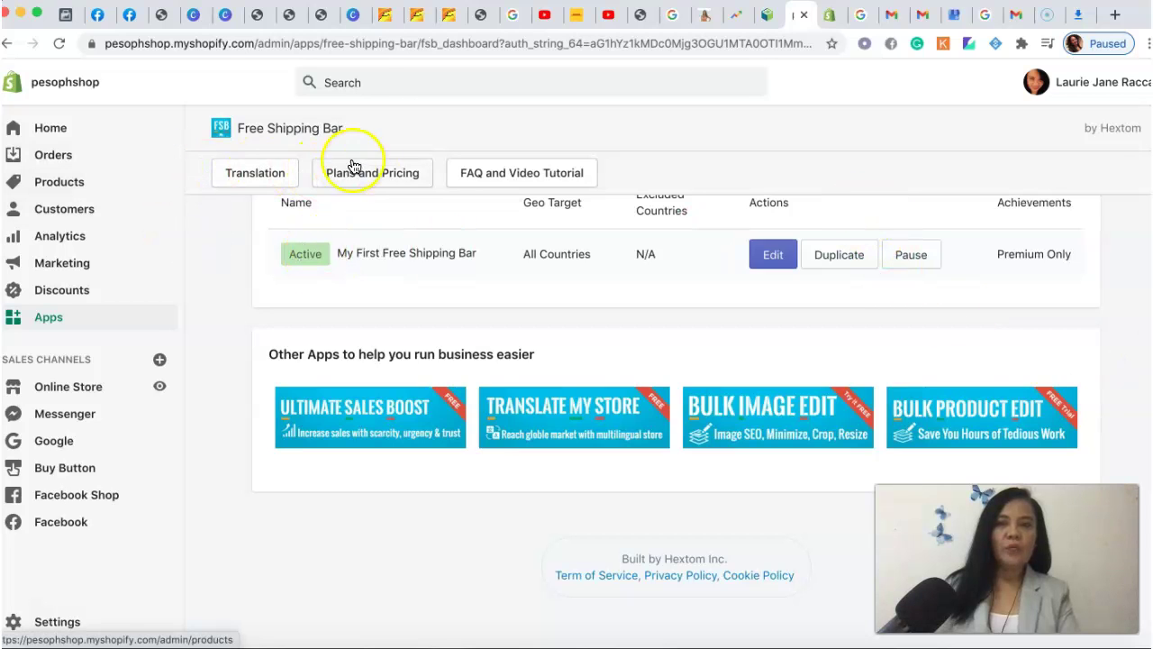
click(773, 255)
Examine the bar's templates, preview, free shipping goal, and initial, progress and goal-achieved messages.
scroll(777, 260, down, 2)
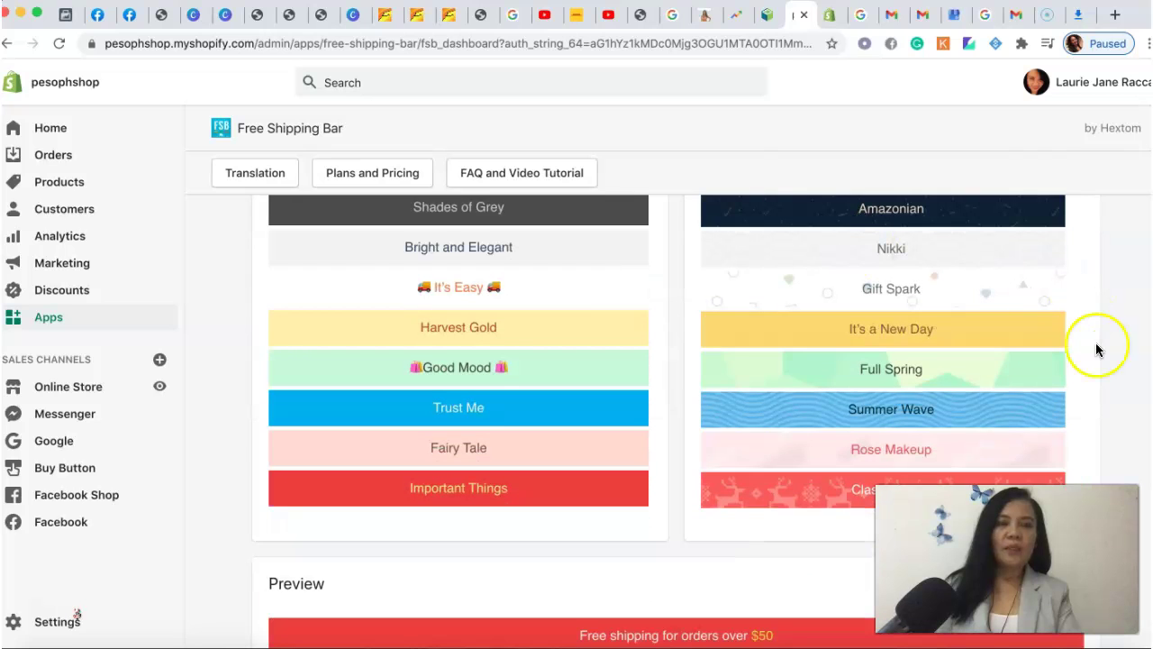
scroll(1103, 347, down, 2)
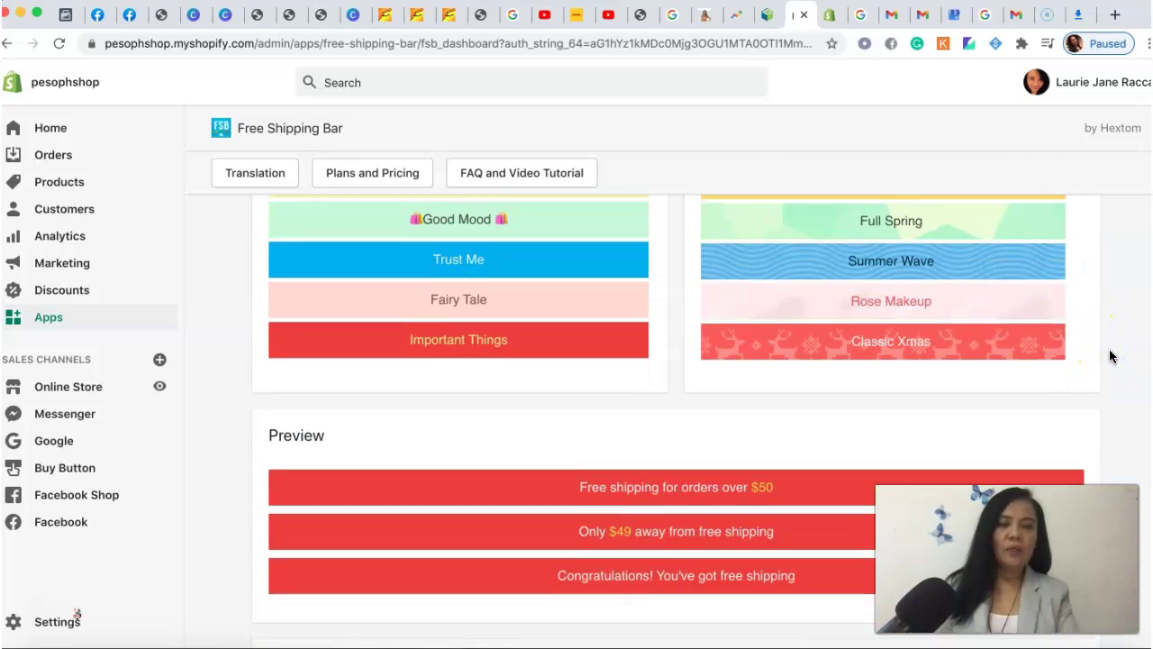
scroll(1110, 357, down, 8)
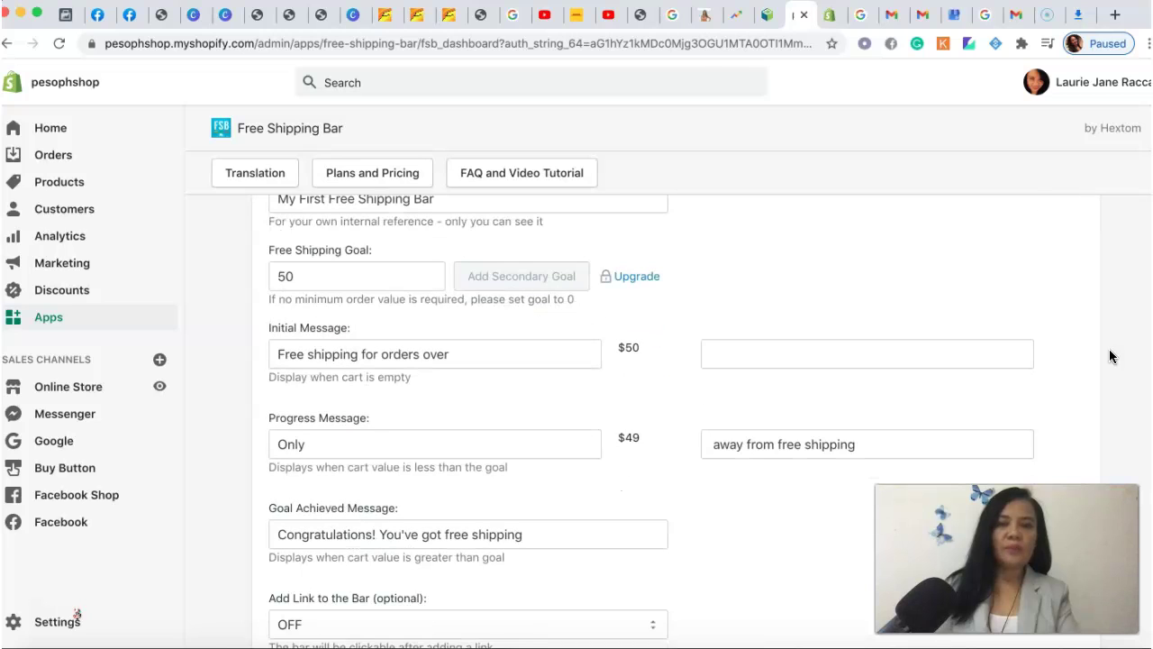
scroll(1110, 357, down, 2)
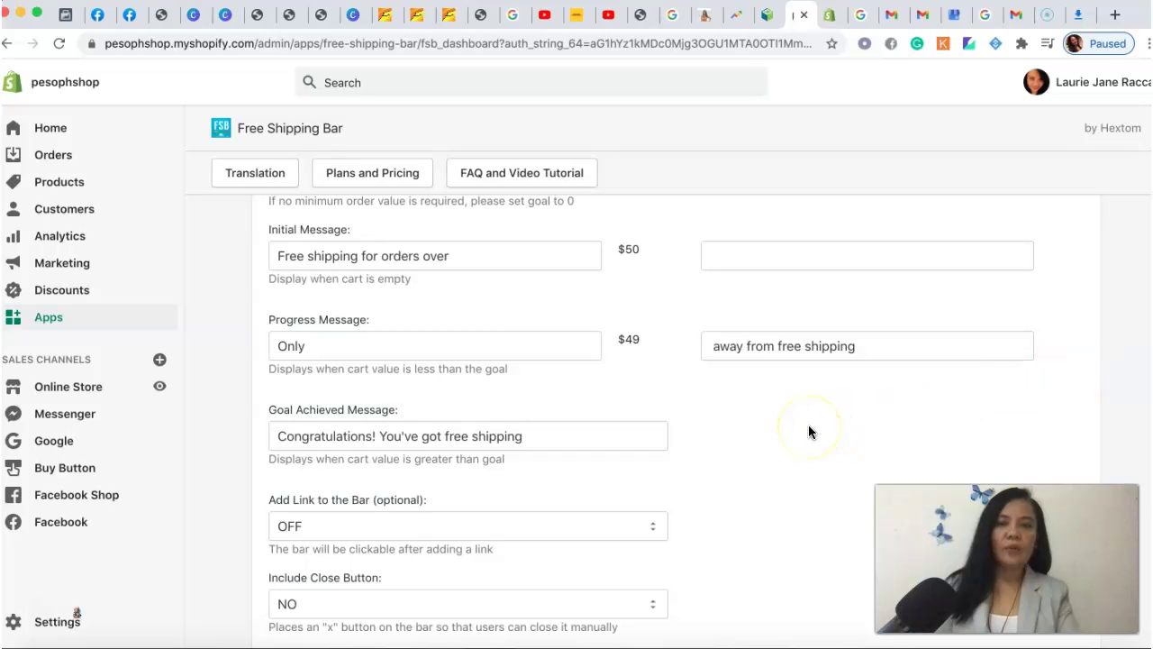
click(666, 346)
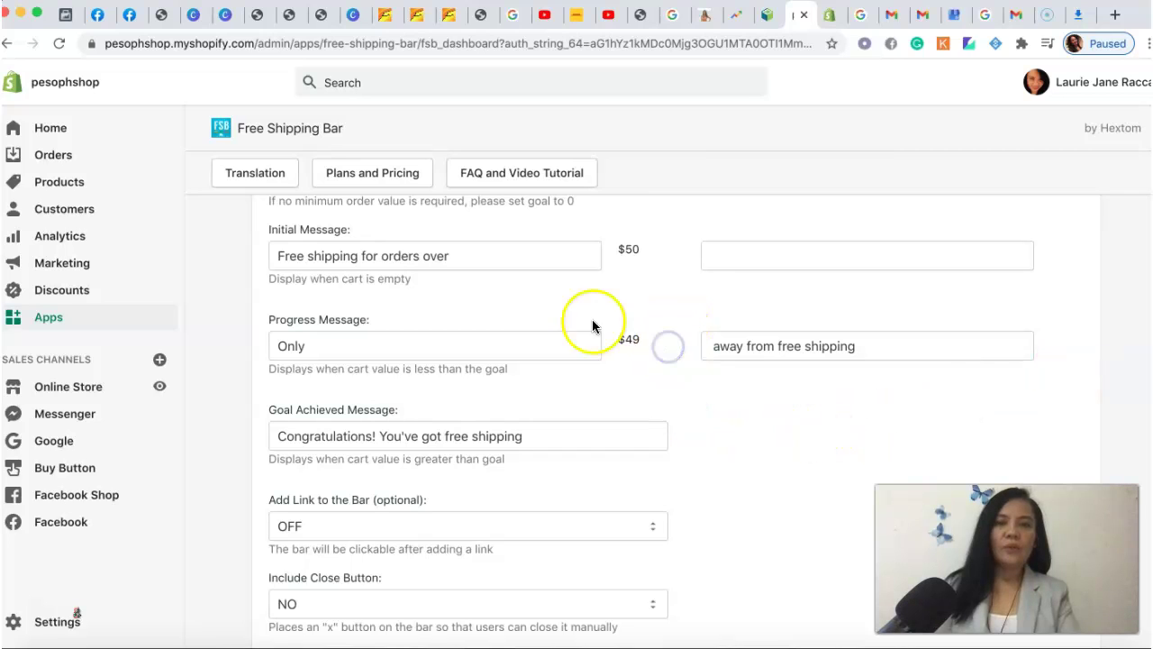
click(652, 255)
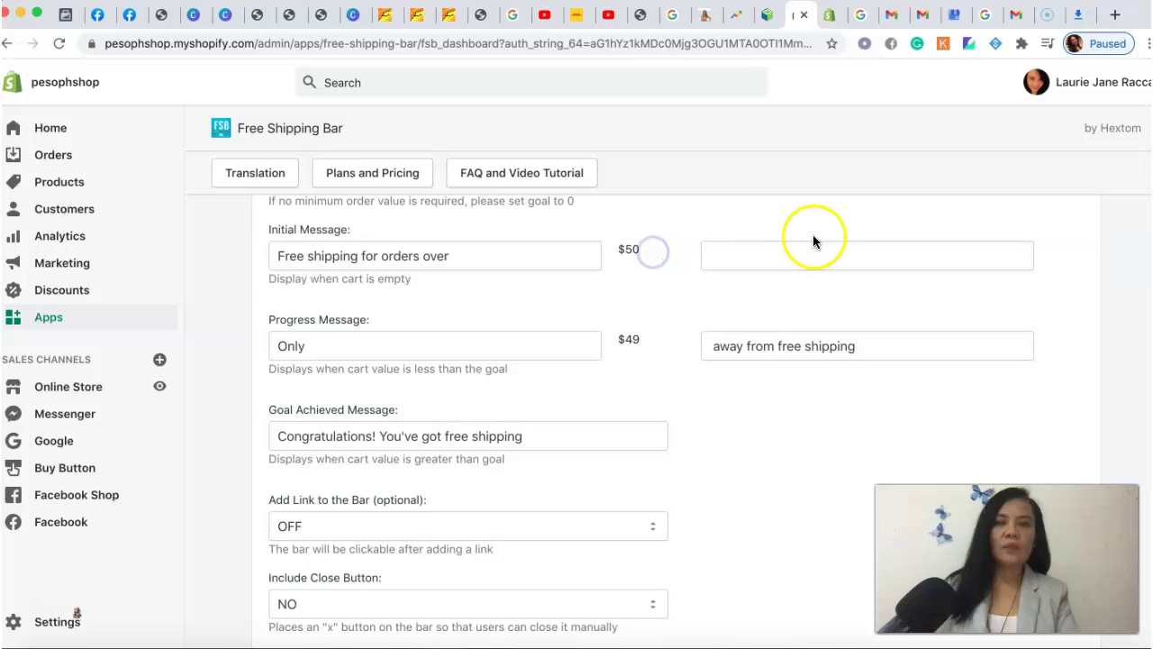
scroll(815, 240, up, 1)
scroll(814, 241, up, 1)
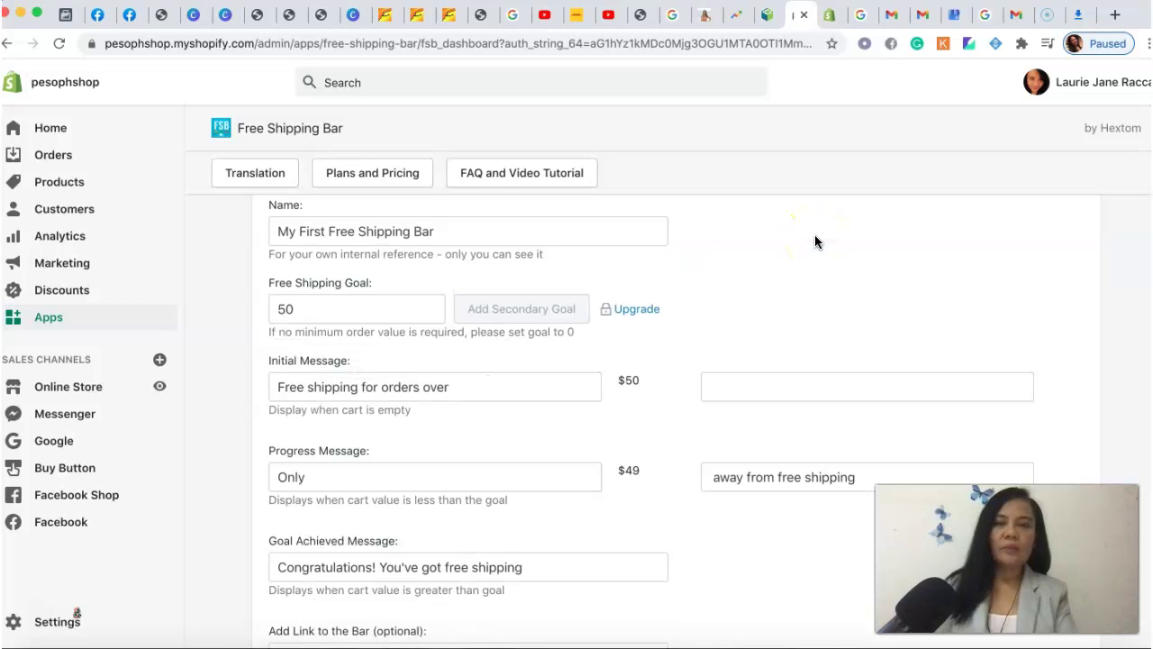
click(308, 307)
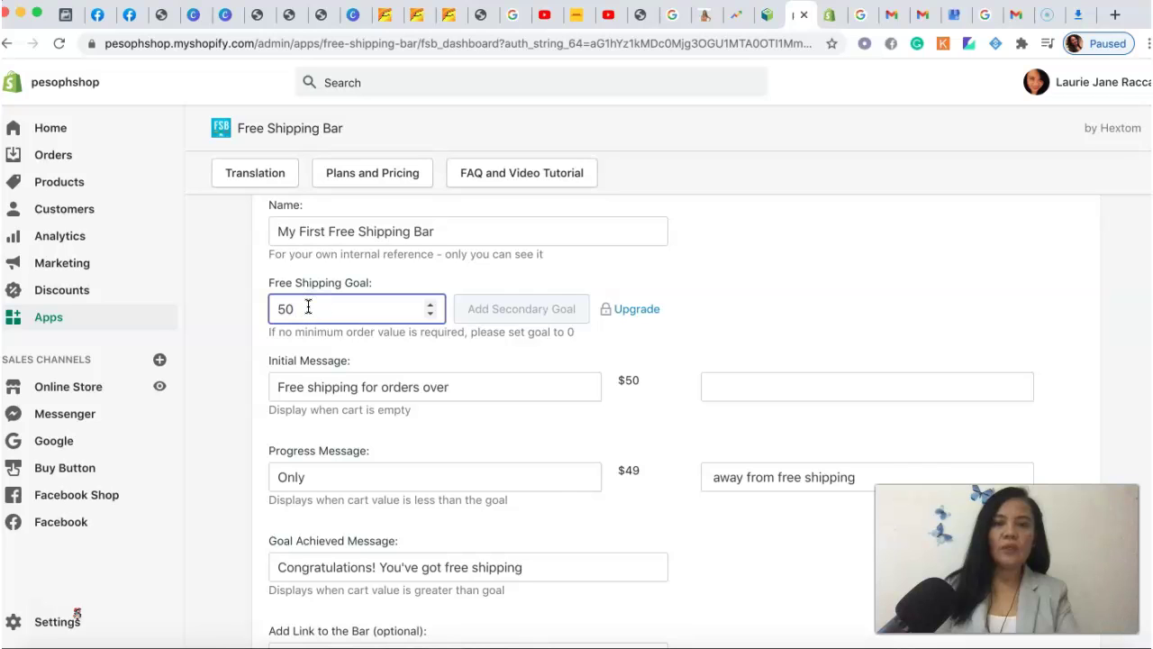
Set the bar's free shipping goal to 50.01 and check the wording of its progress message.
text(.01)
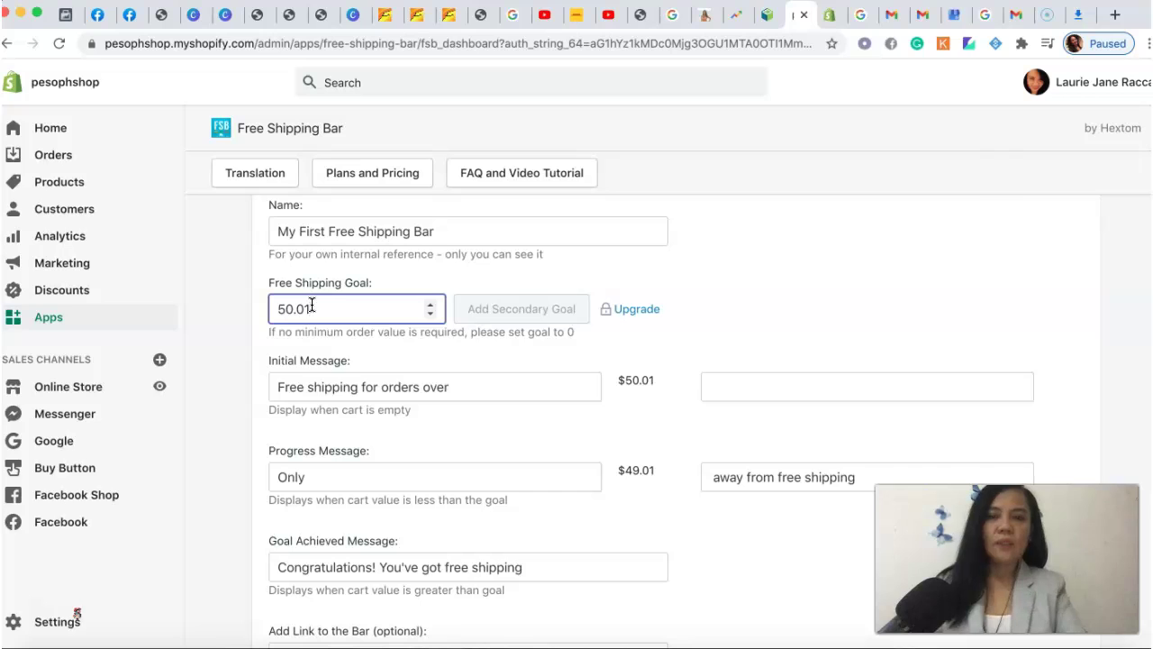
click(409, 478)
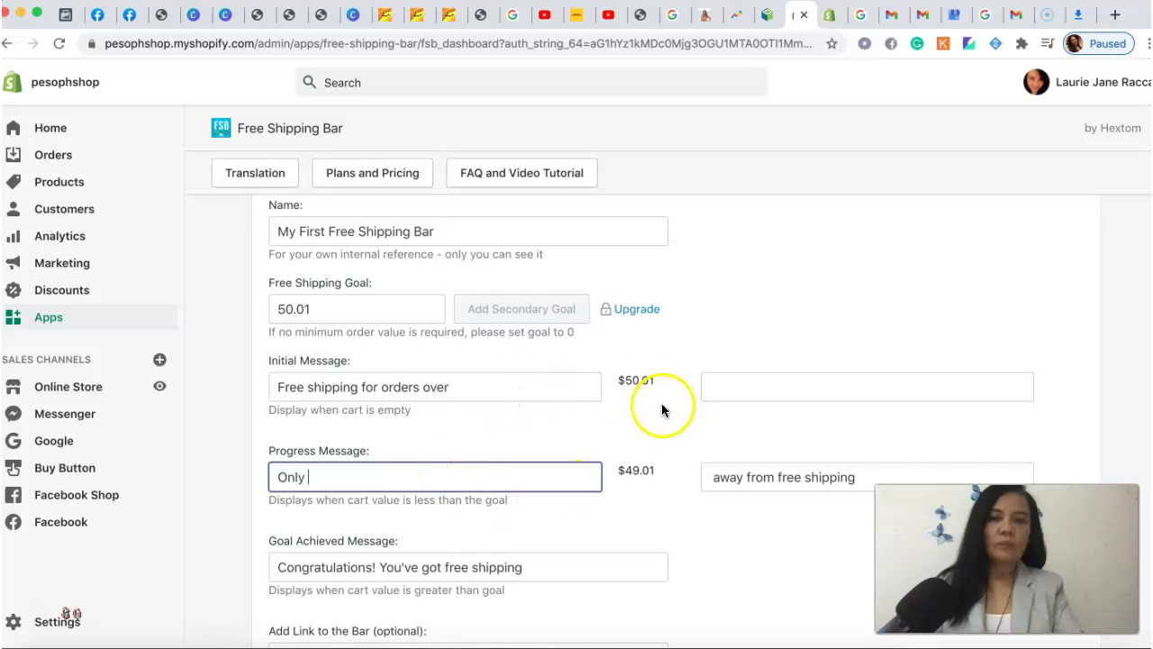
click(660, 475)
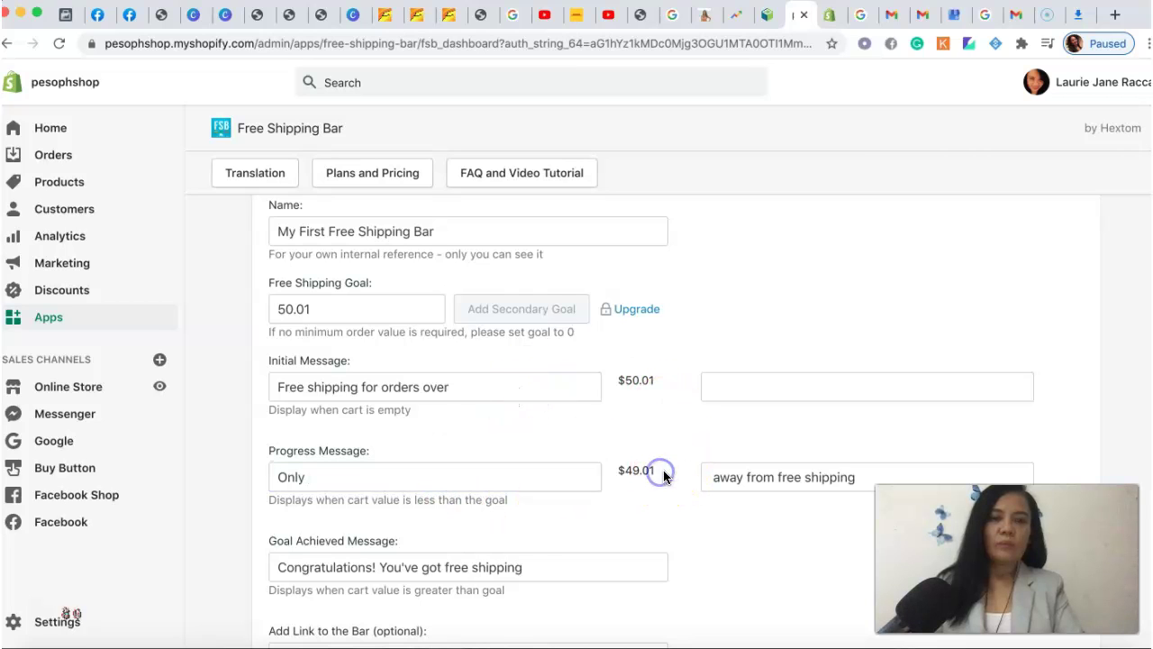
click(863, 477)
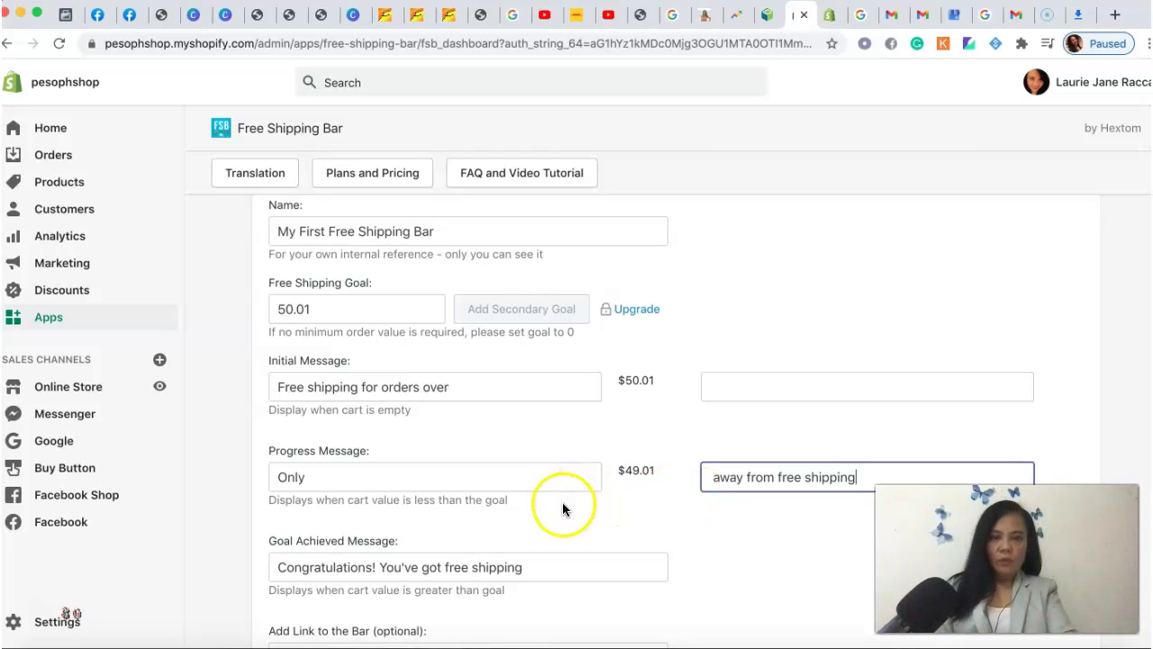
click(502, 482)
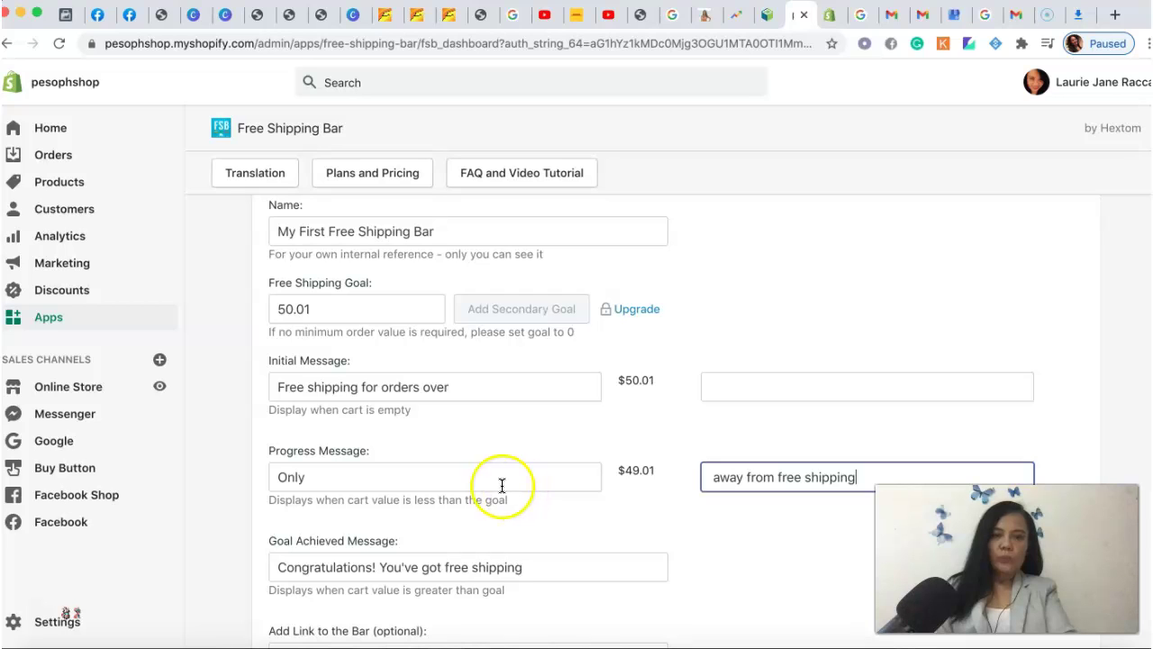
click(498, 465)
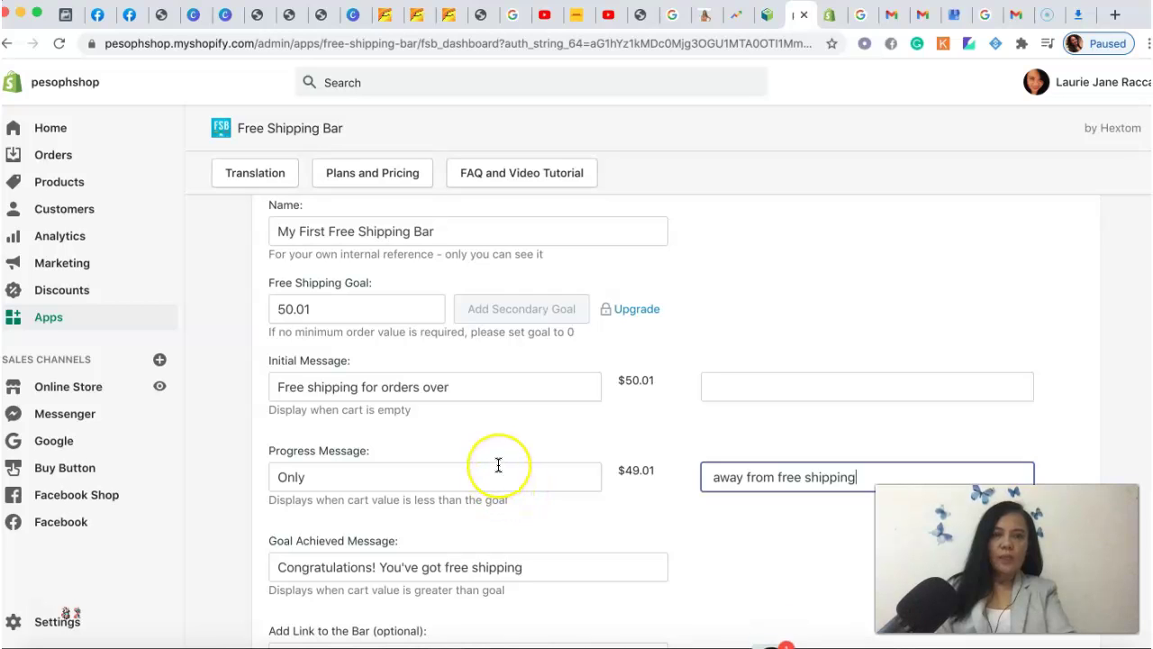
click(499, 465)
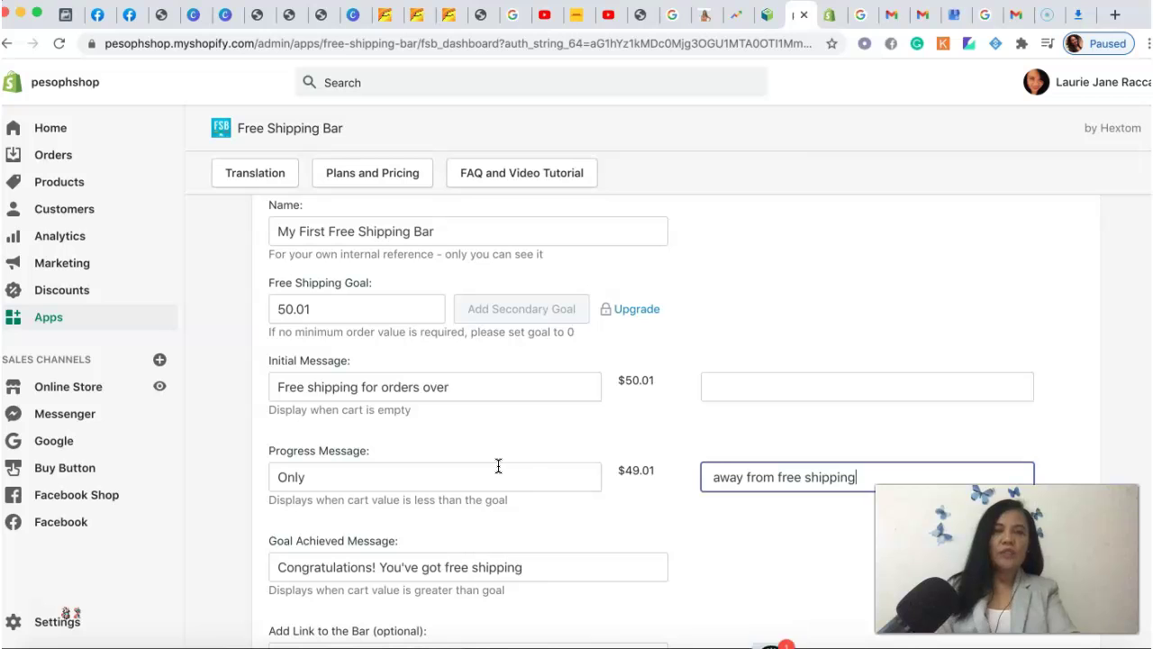
click(827, 15)
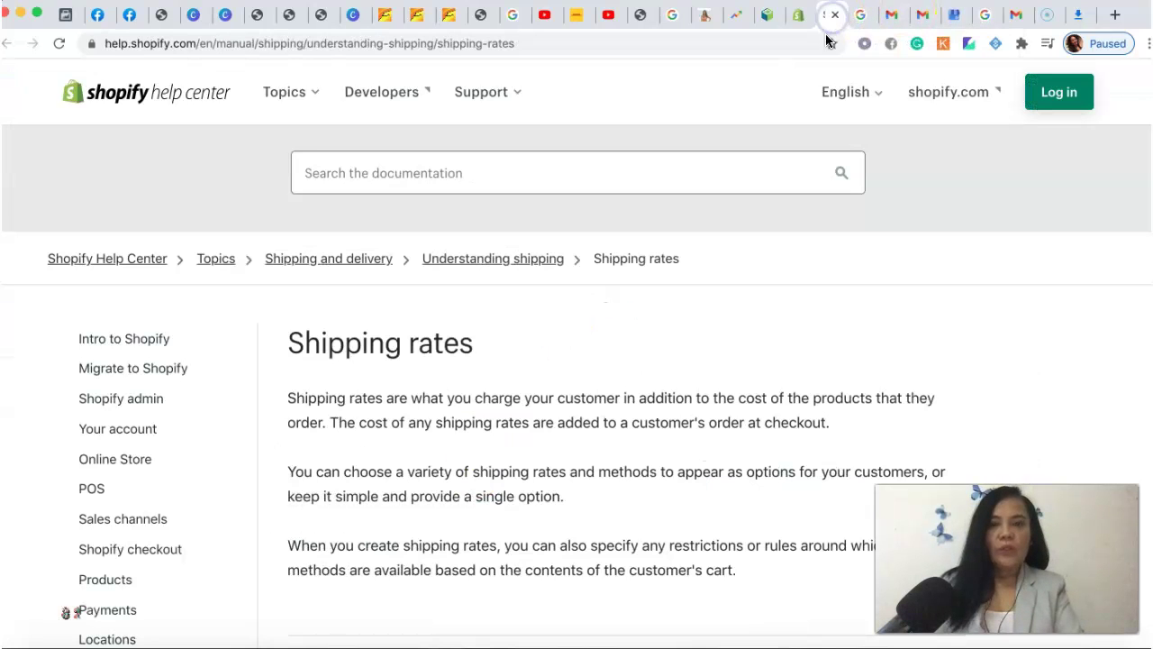
click(800, 14)
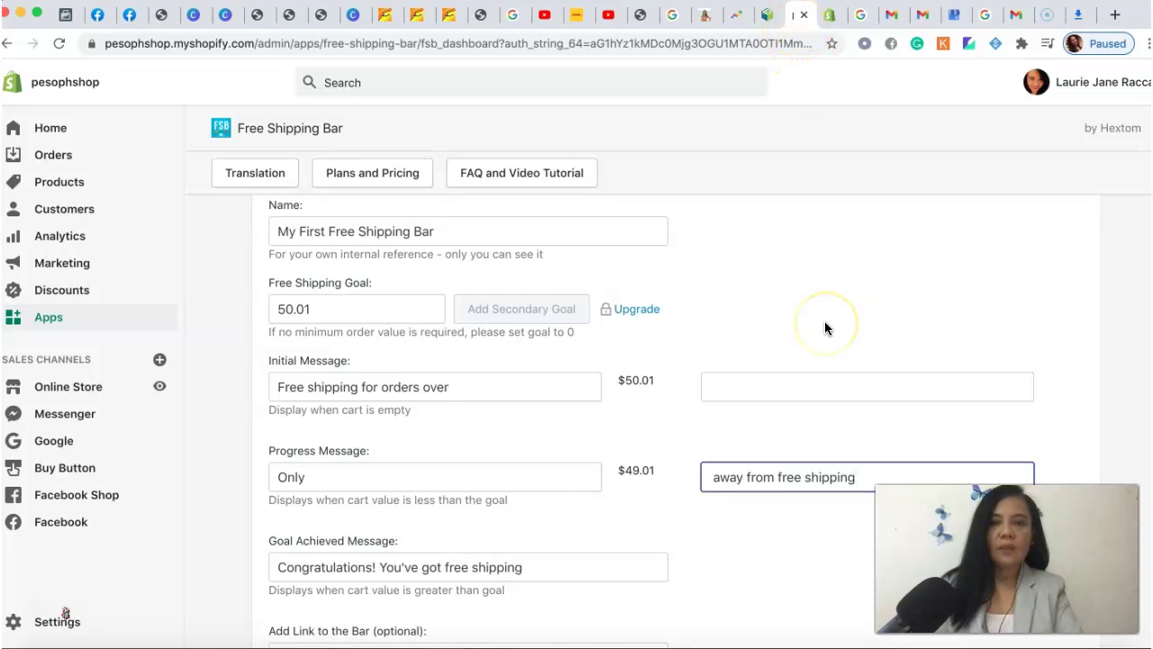
Look through the bar's remaining style and targeting settings, and save the bar without writing a review.
click(1089, 397)
scroll(1089, 397, down, 4)
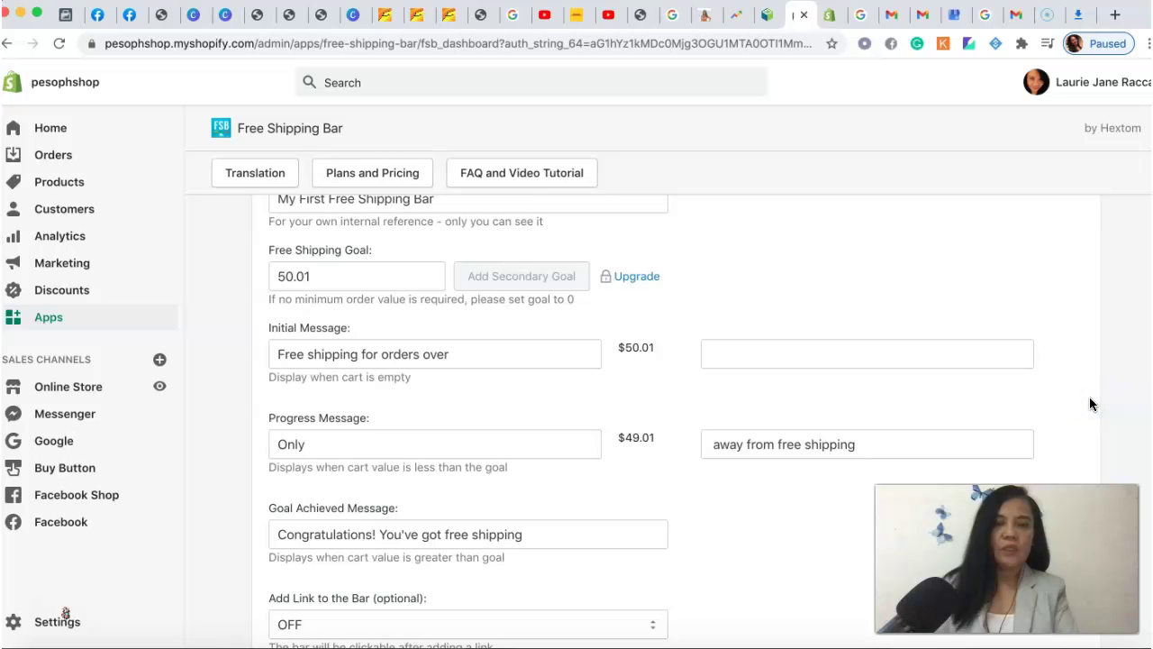
scroll(1089, 404, up, 5)
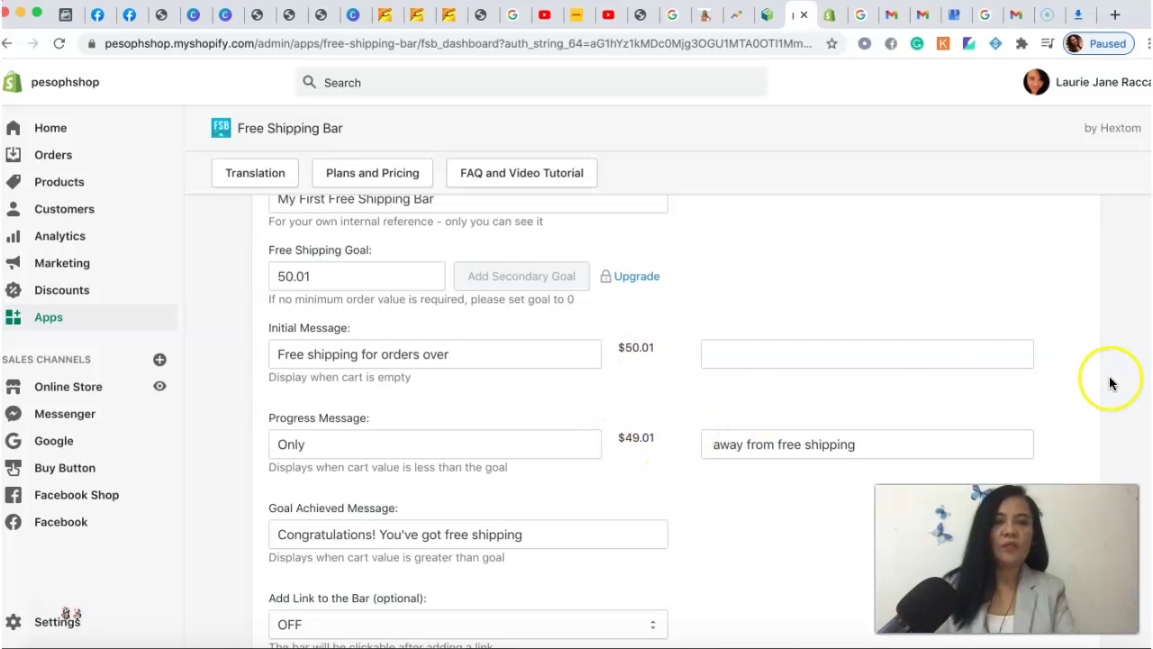
scroll(1077, 408, down, 6)
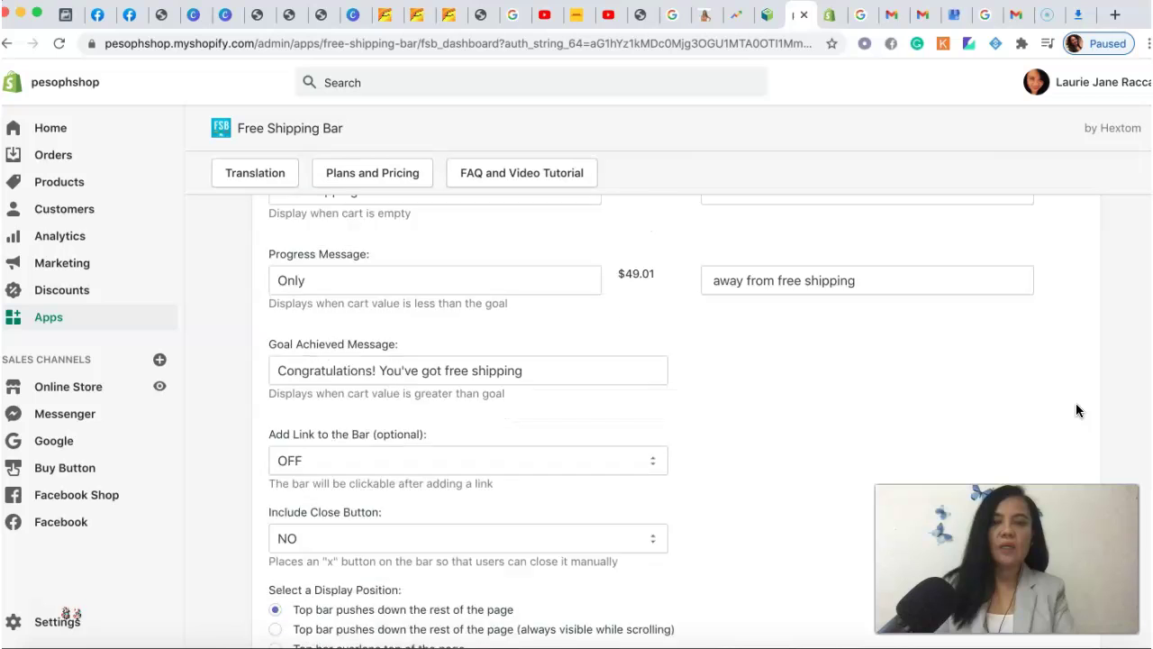
scroll(1077, 406, down, 8)
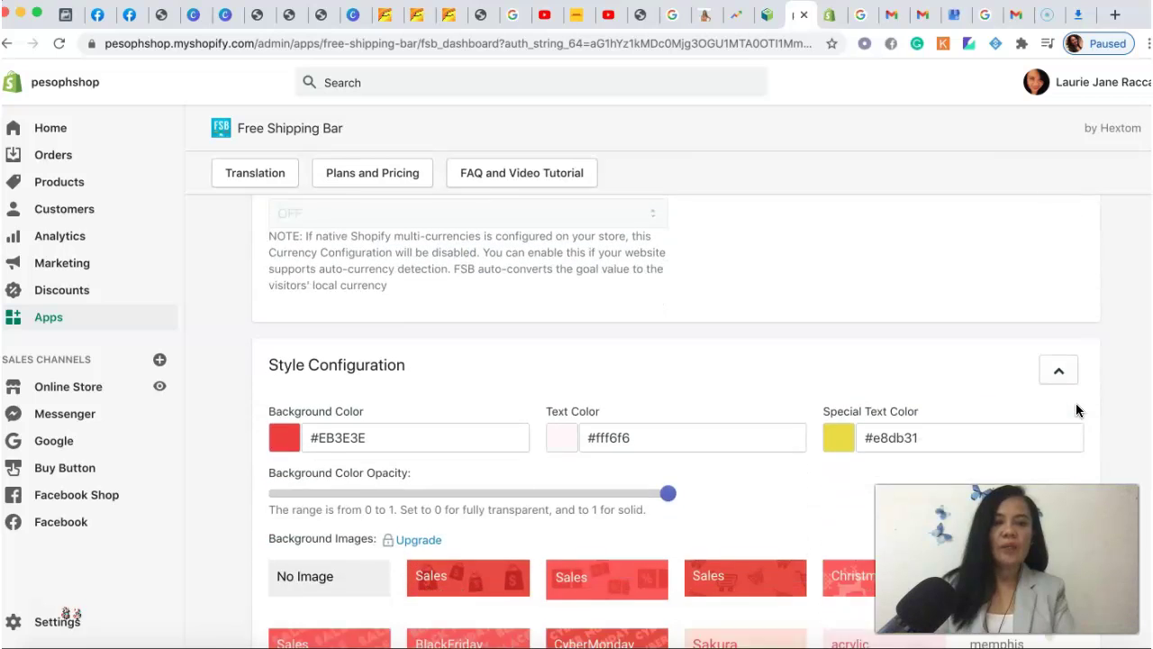
scroll(1077, 410, down, 8)
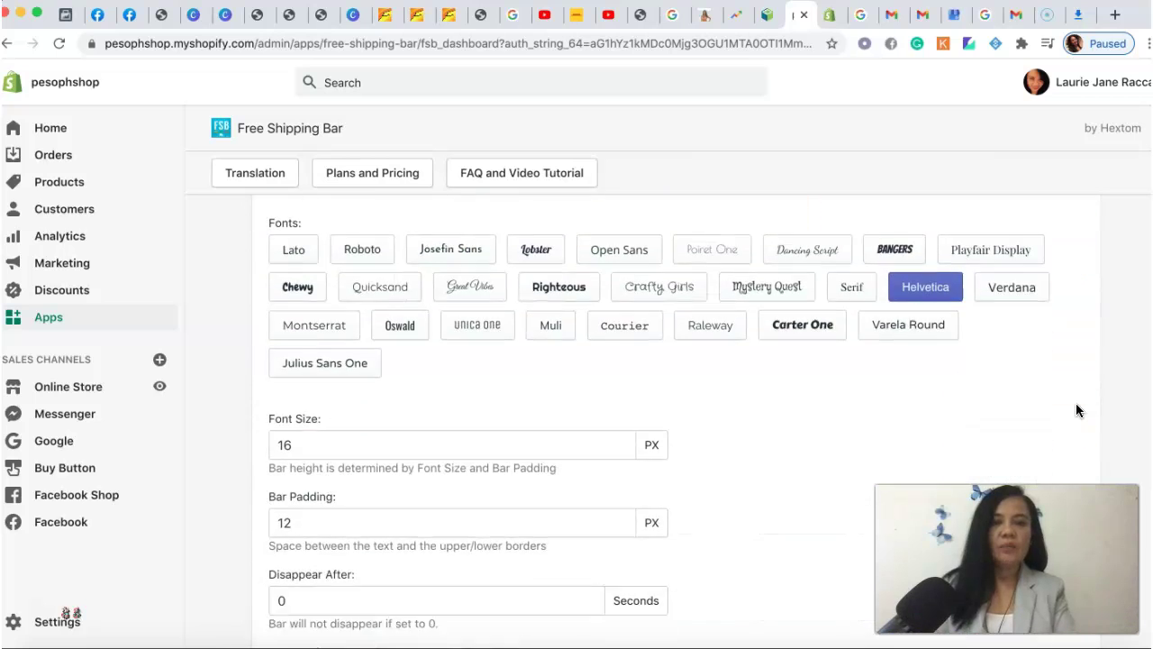
scroll(1076, 409, down, 8)
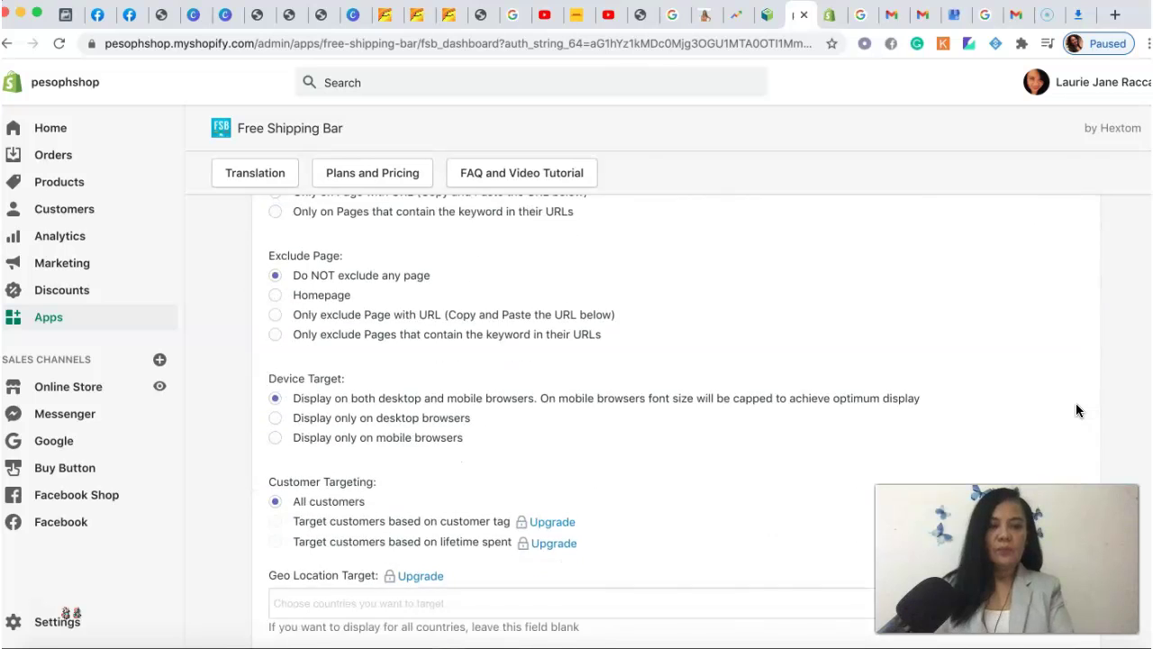
scroll(1076, 410, down, 5)
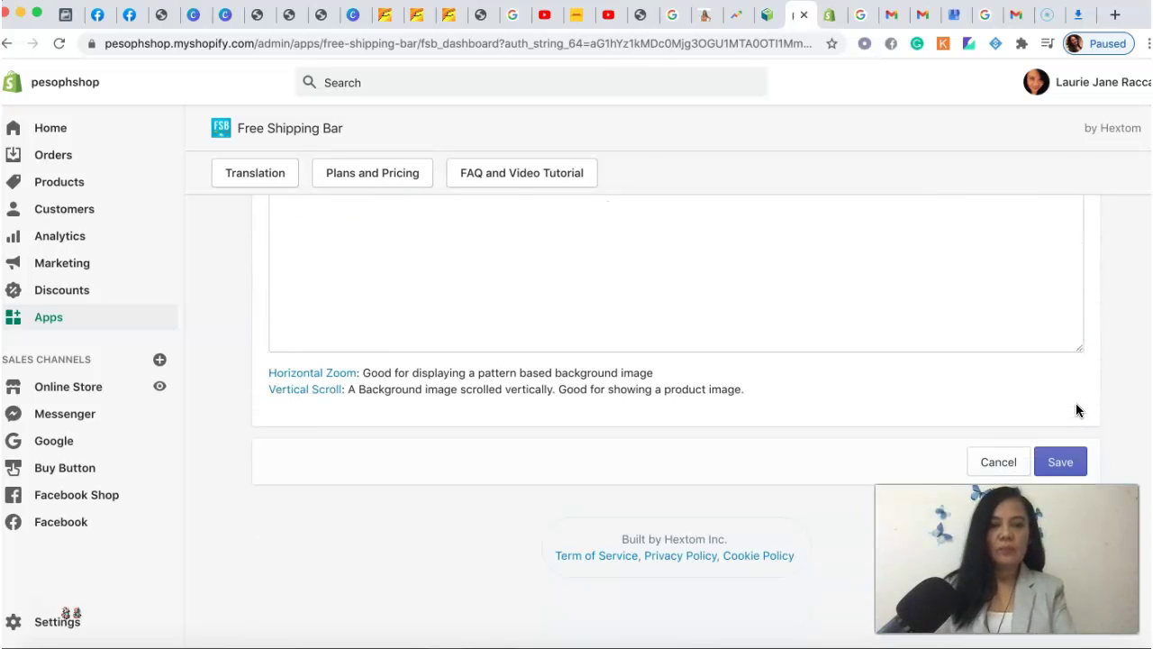
click(1063, 450)
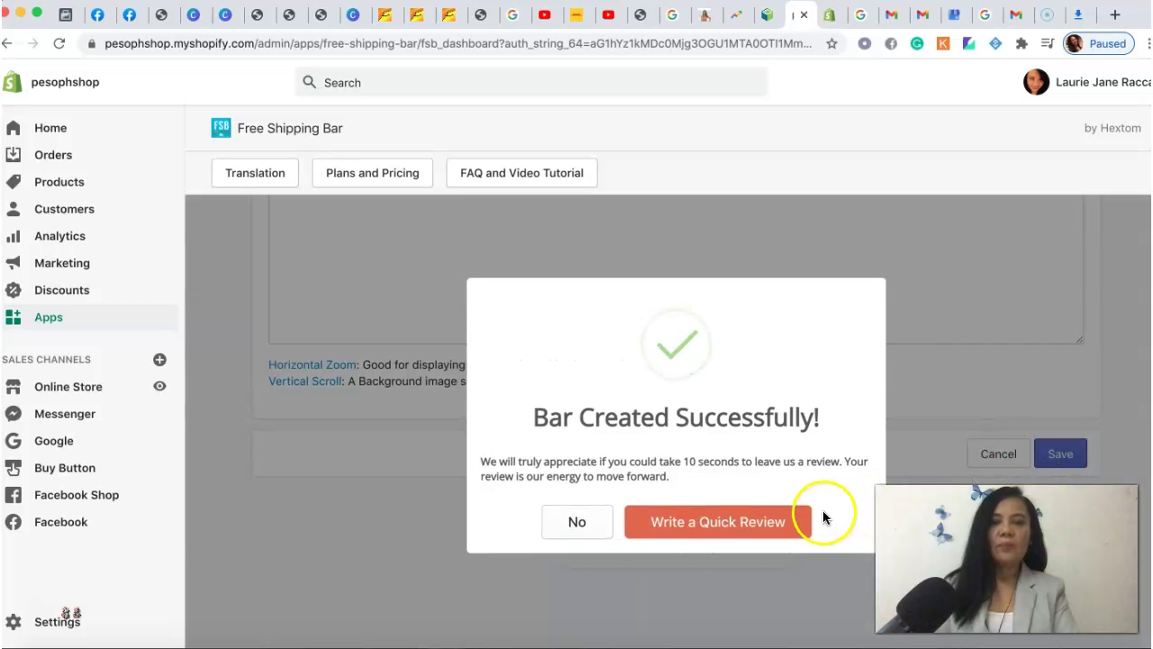
click(586, 523)
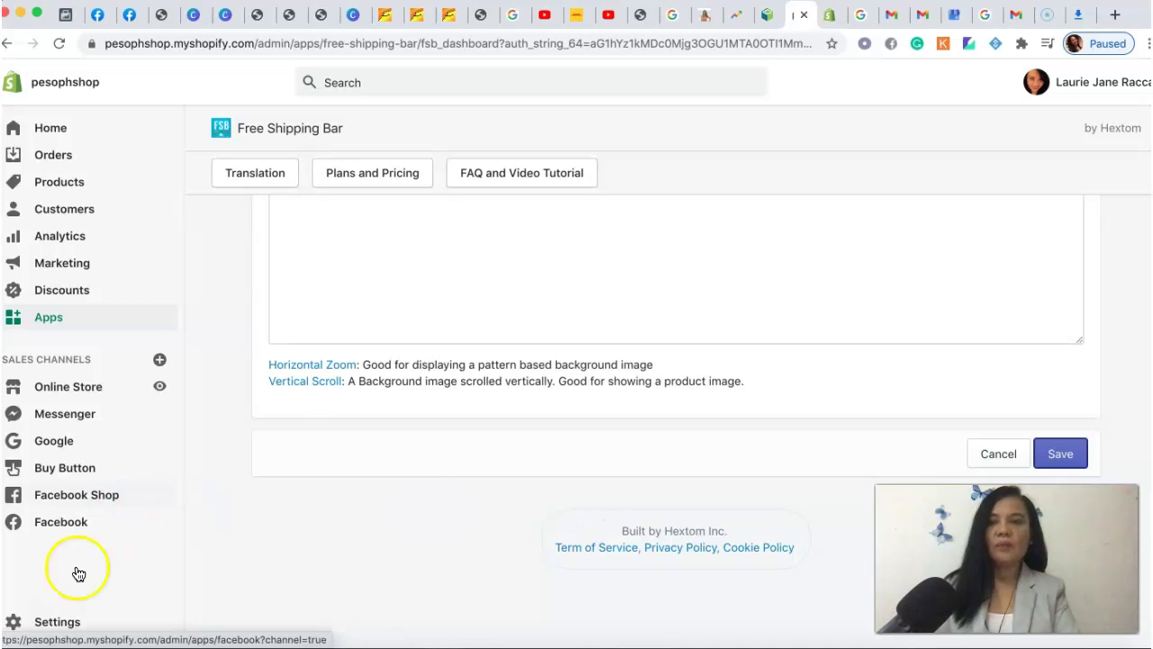
Open the rates of the ALL PRODUCTS shipping profile from the store's shipping and delivery settings.
click(13, 621)
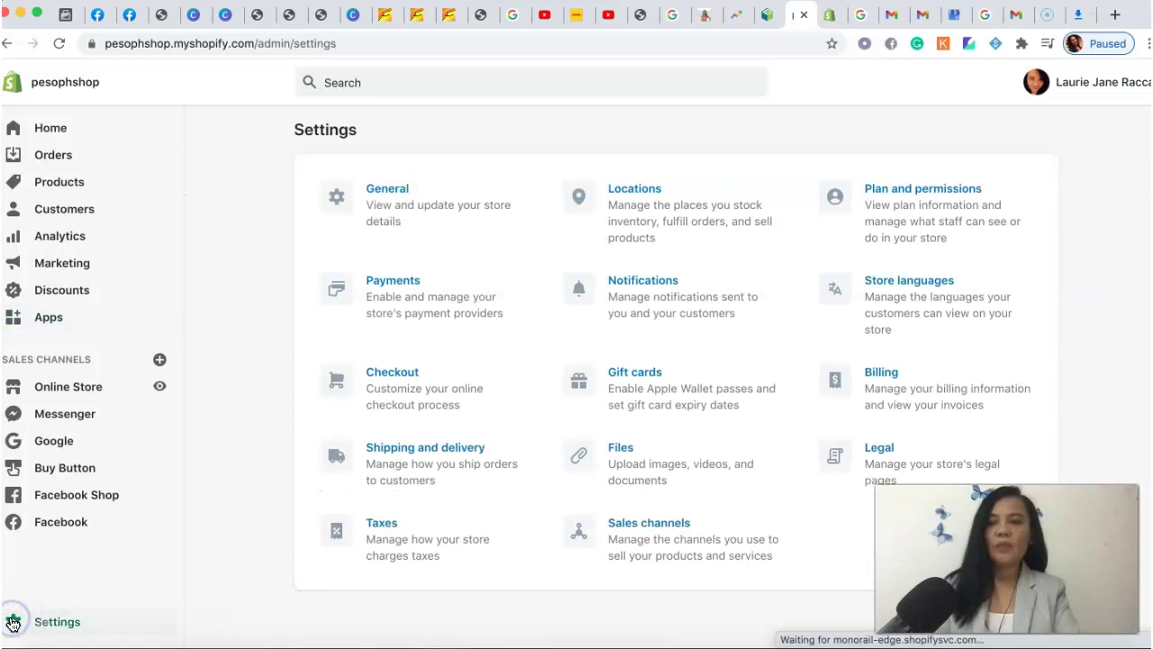
click(393, 448)
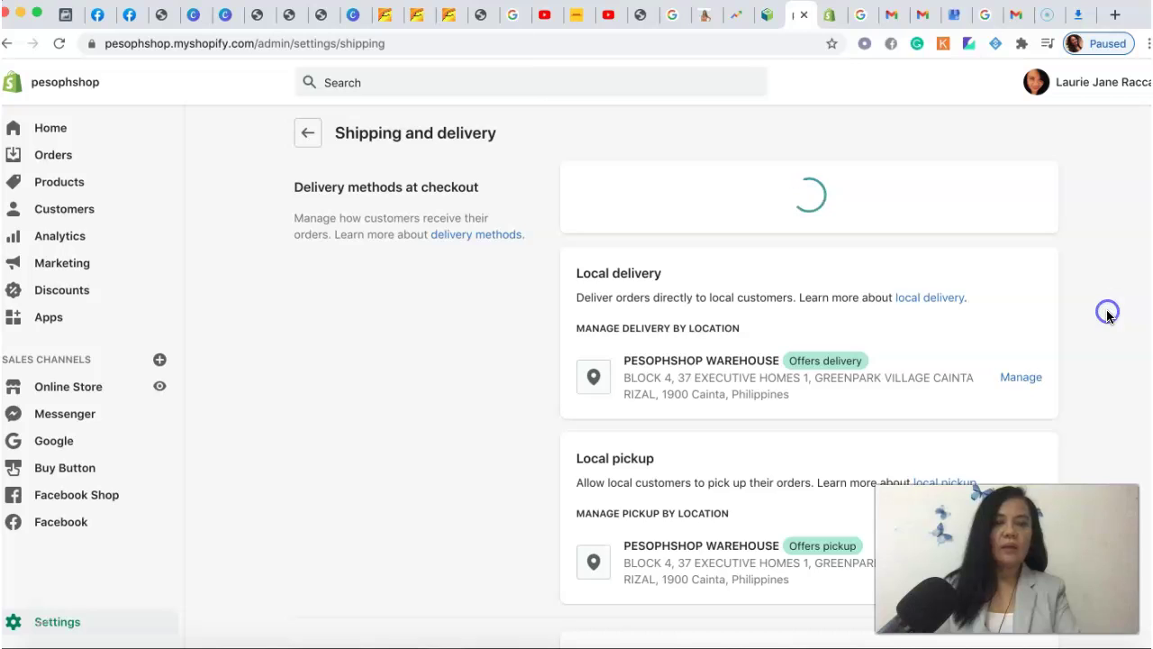
scroll(1109, 315, down, 2)
scroll(1108, 315, down, 4)
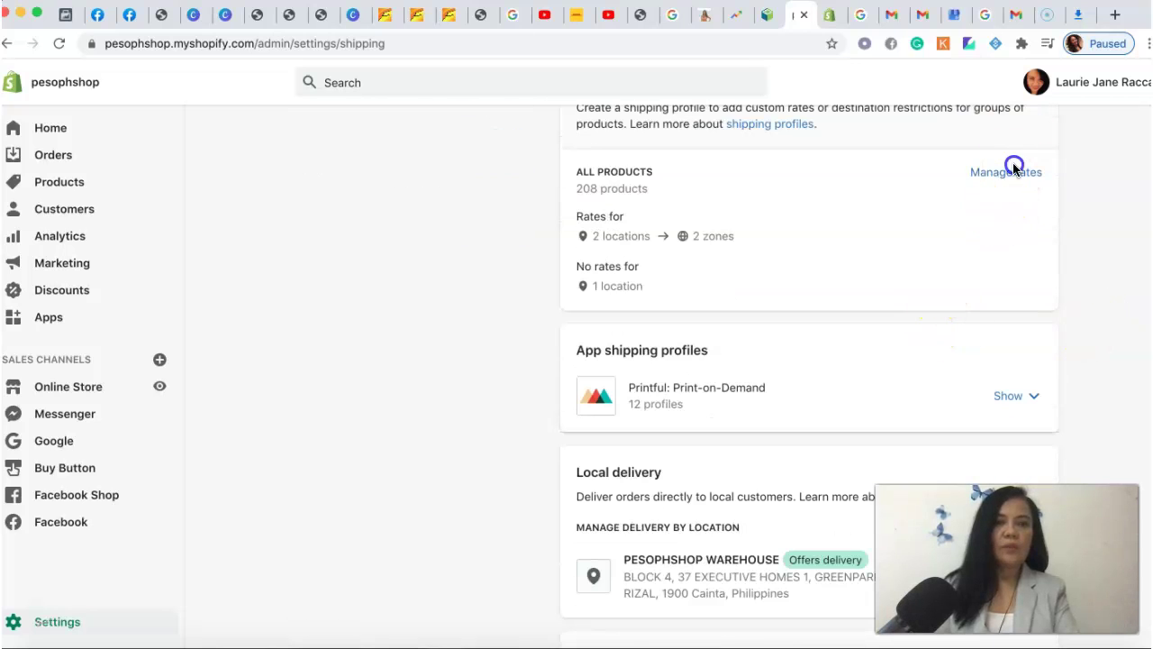
click(1009, 172)
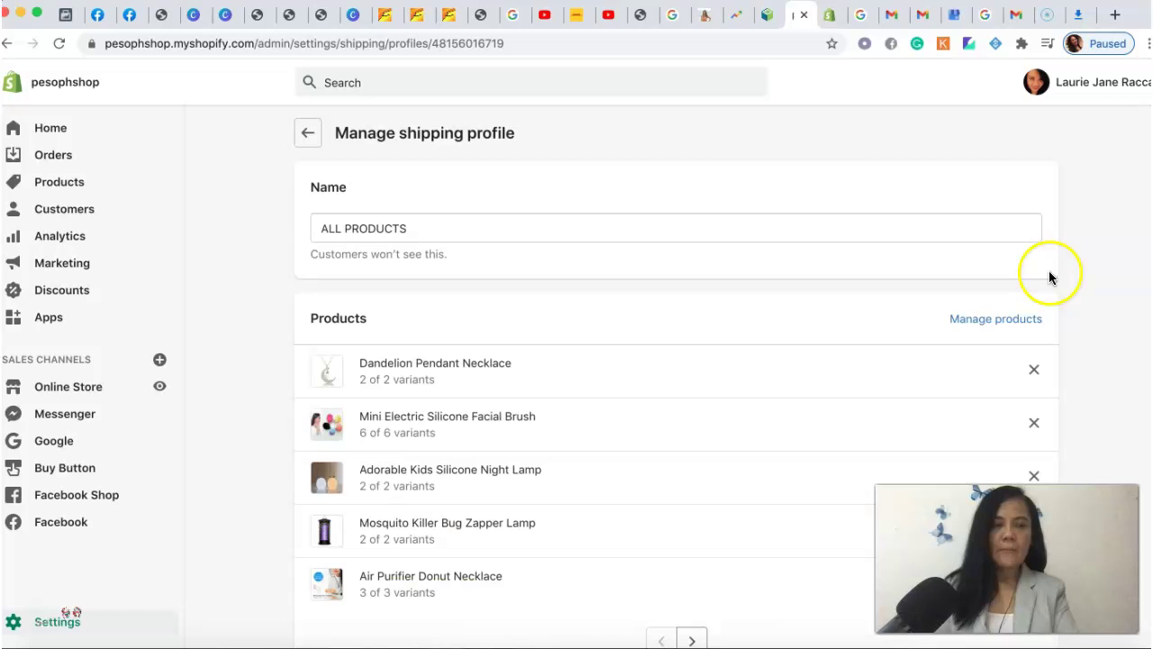
Open the ASIA zone's Free Shipping rate for editing.
scroll(1095, 309, down, 5)
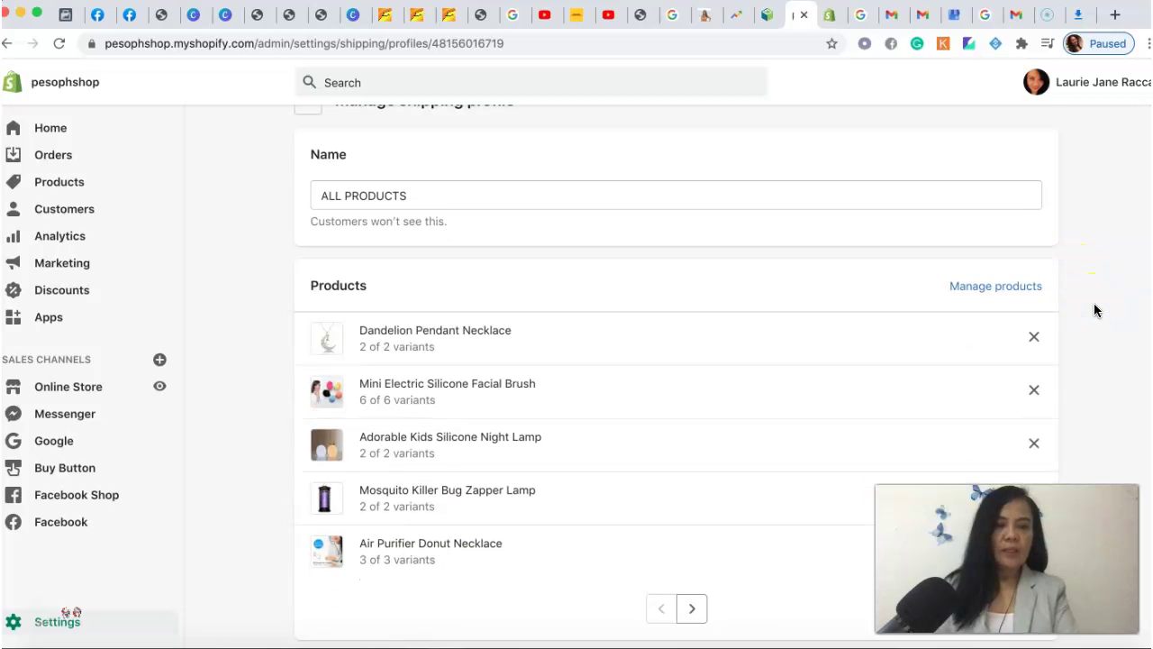
scroll(1095, 309, down, 5)
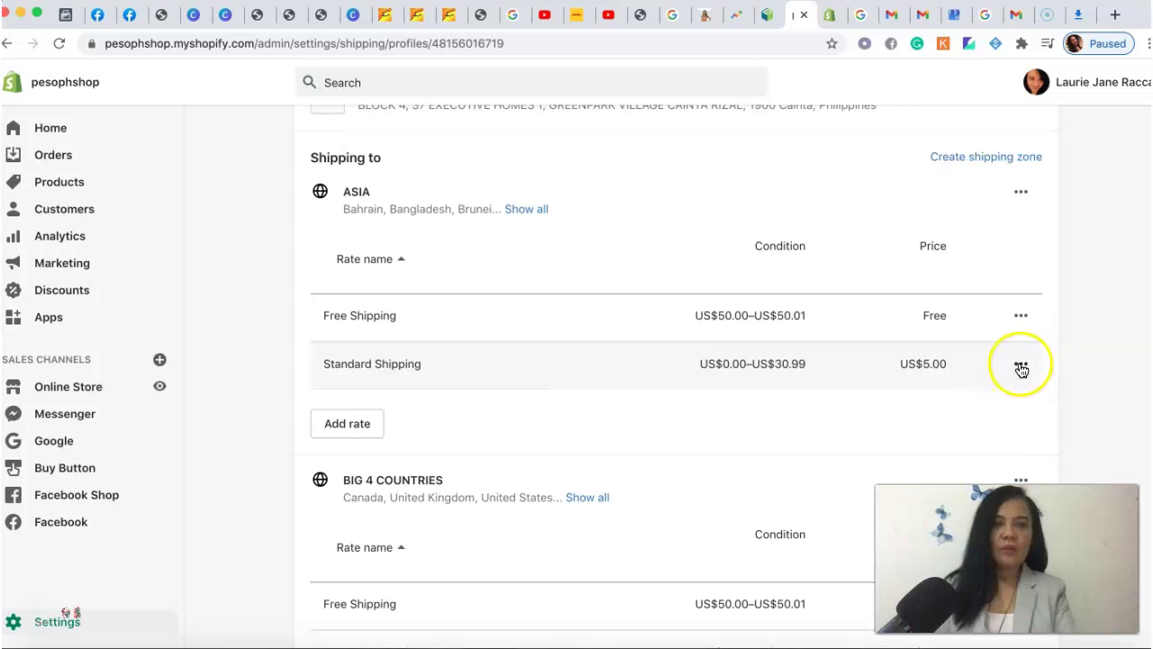
click(1022, 319)
click(1004, 354)
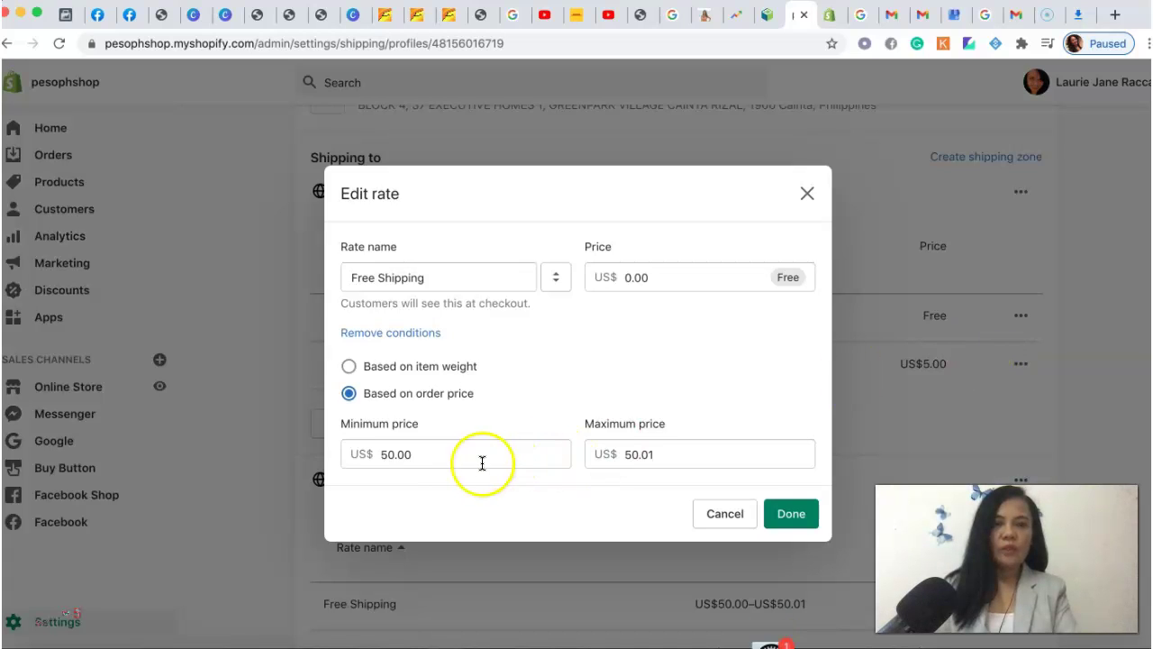
Try to set the ASIA Free Shipping rate's maximum order price to US$ 49.01.
click(672, 455)
click(627, 455)
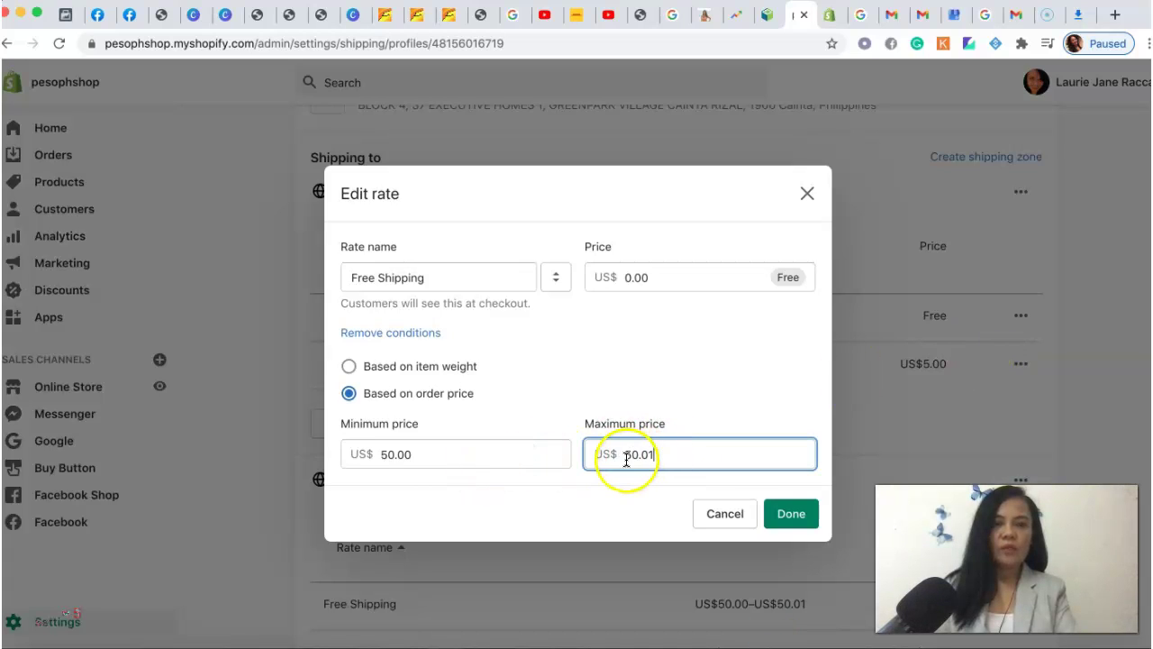
double_click(637, 455)
key(BackSpace)
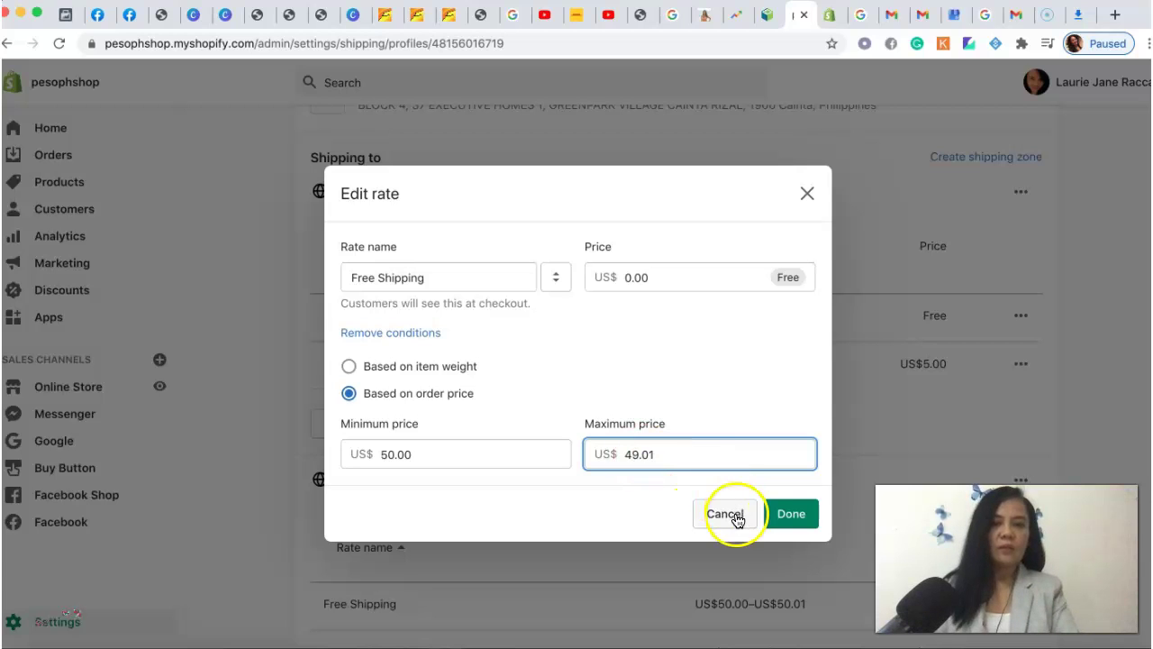
click(796, 514)
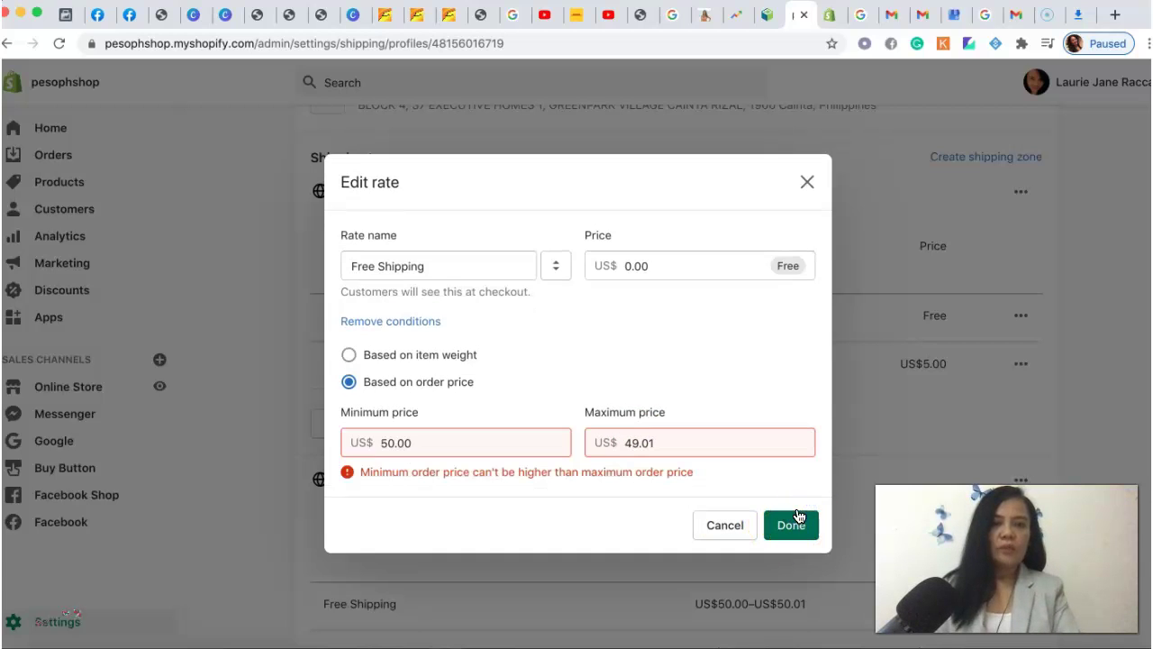
Set the ASIA Free Shipping rate's order price range to a US$ 49.01 minimum and US$ 50.00 maximum, and apply it.
click(665, 439)
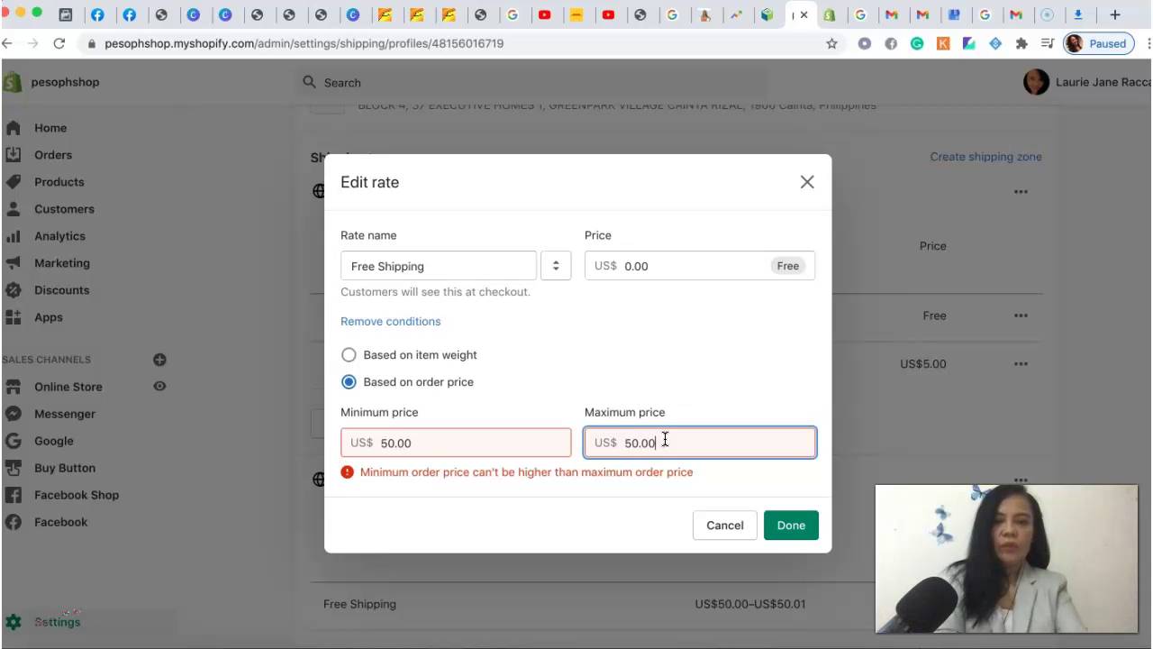
click(420, 443)
key(BackSpace)
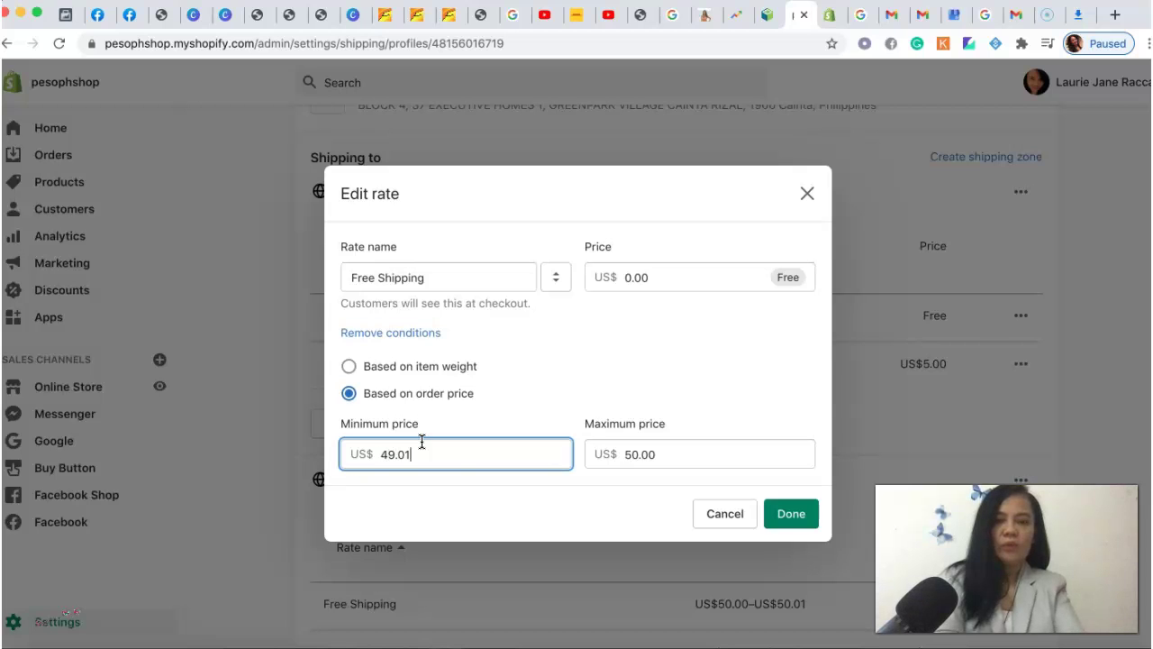
click(778, 513)
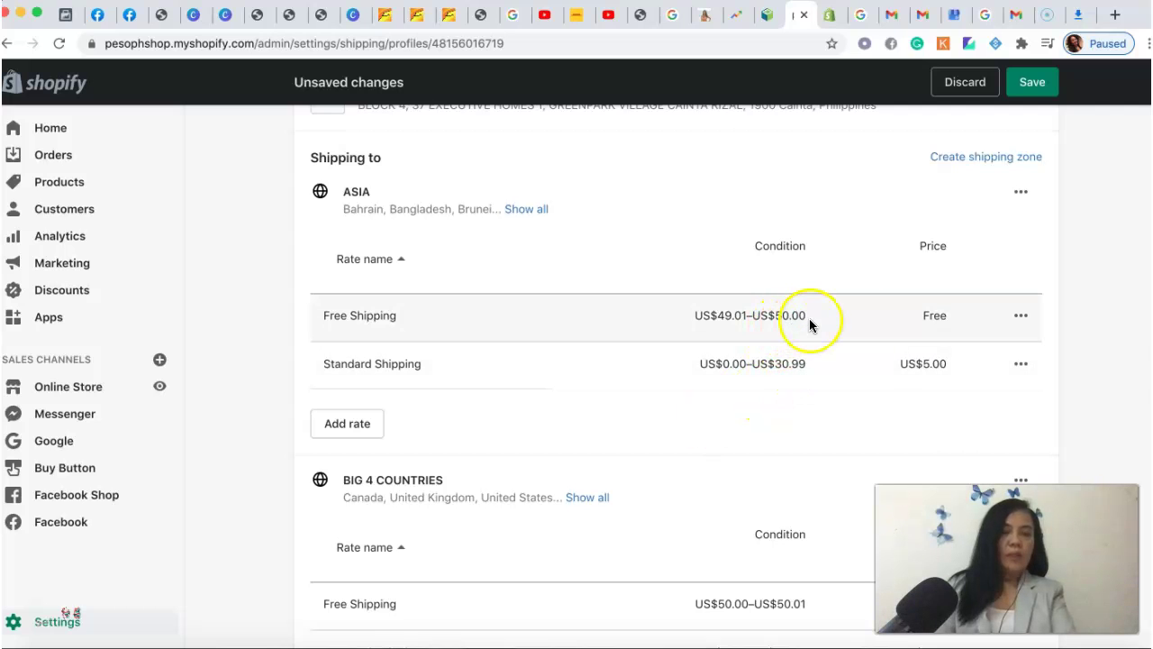
Set the BIG 4 COUNTRIES Free Shipping rate's order price range to US$ 49.01 minimum and US$ 50.00 maximum, and save the profile.
scroll(1083, 356, down, 3)
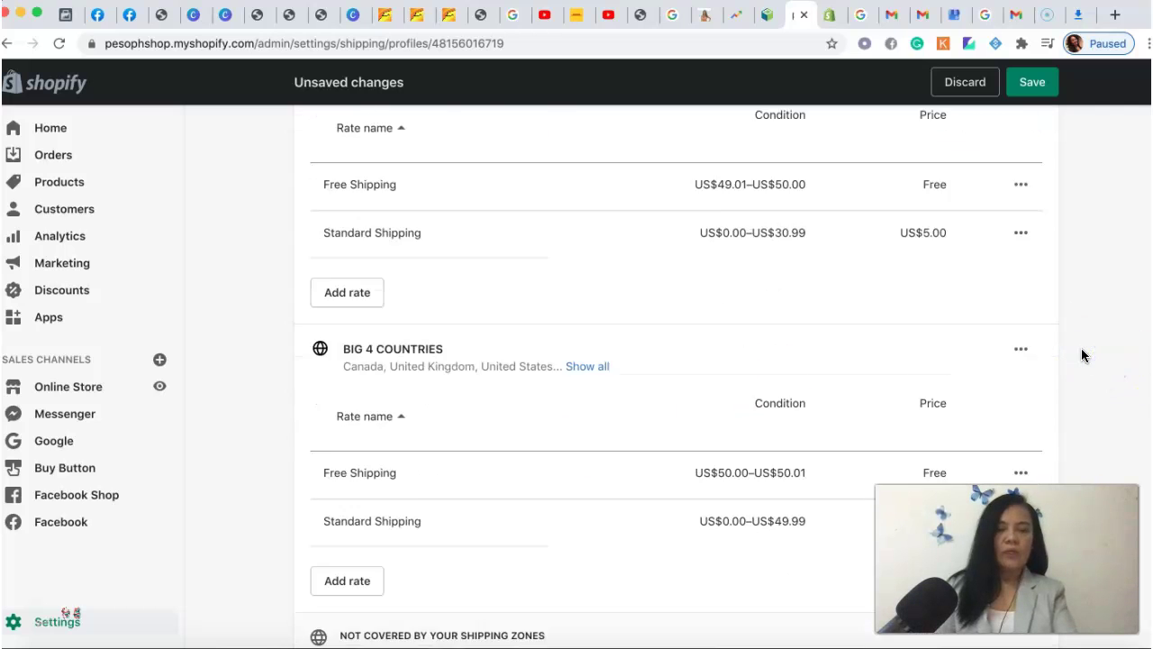
scroll(1084, 356, down, 3)
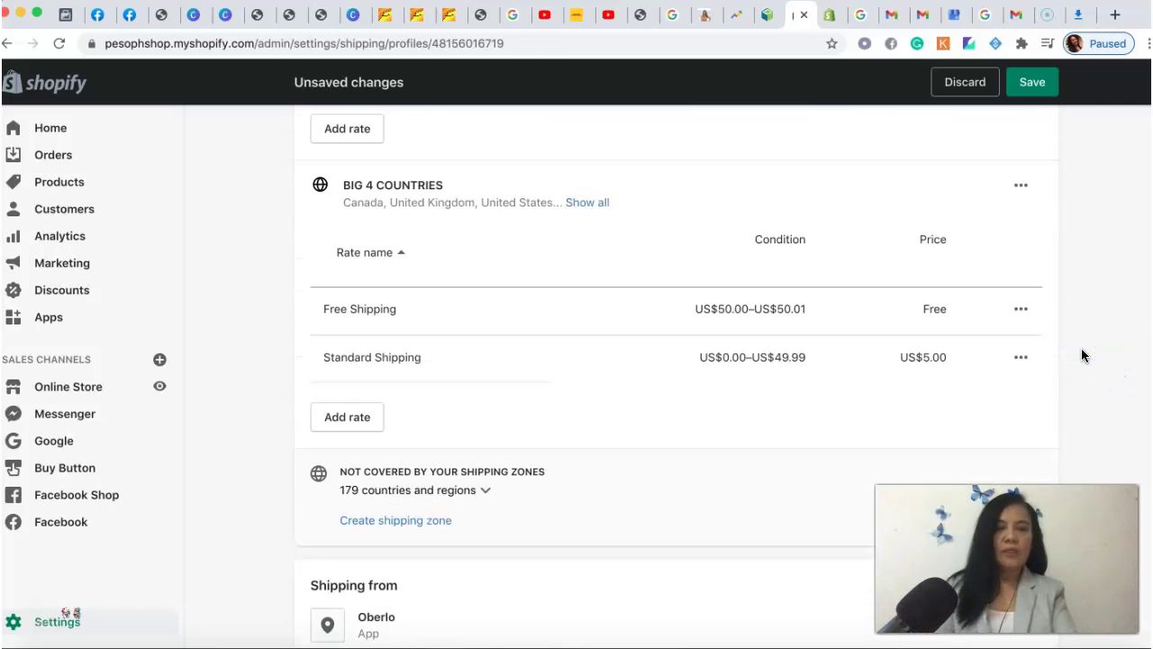
click(1020, 308)
click(1004, 357)
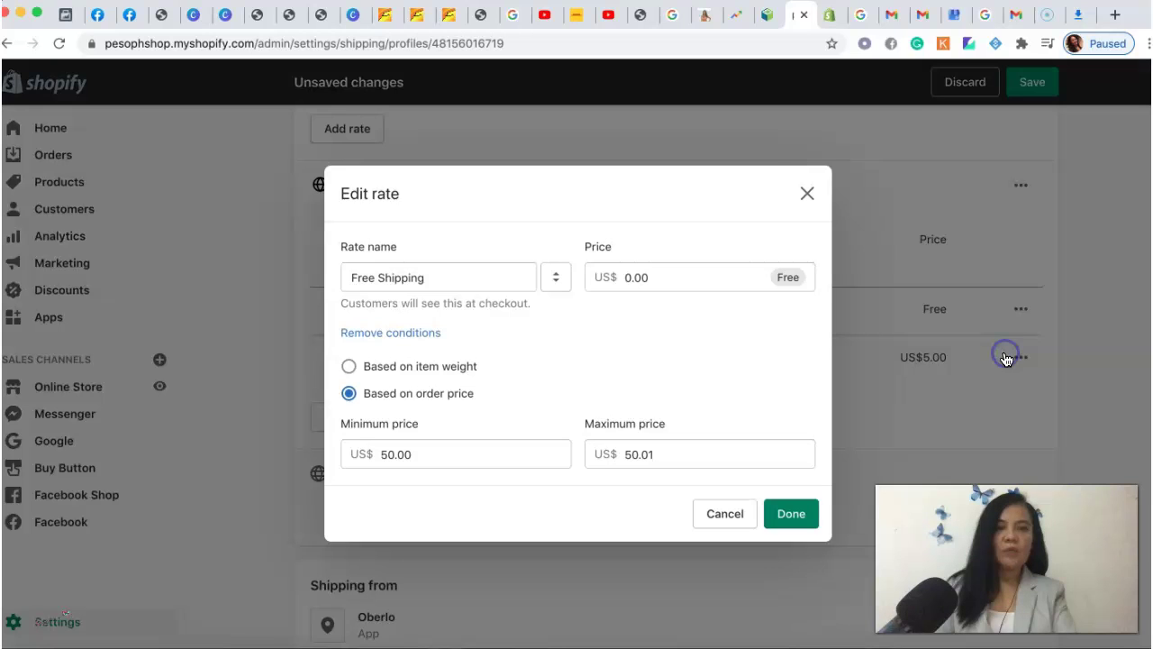
click(473, 455)
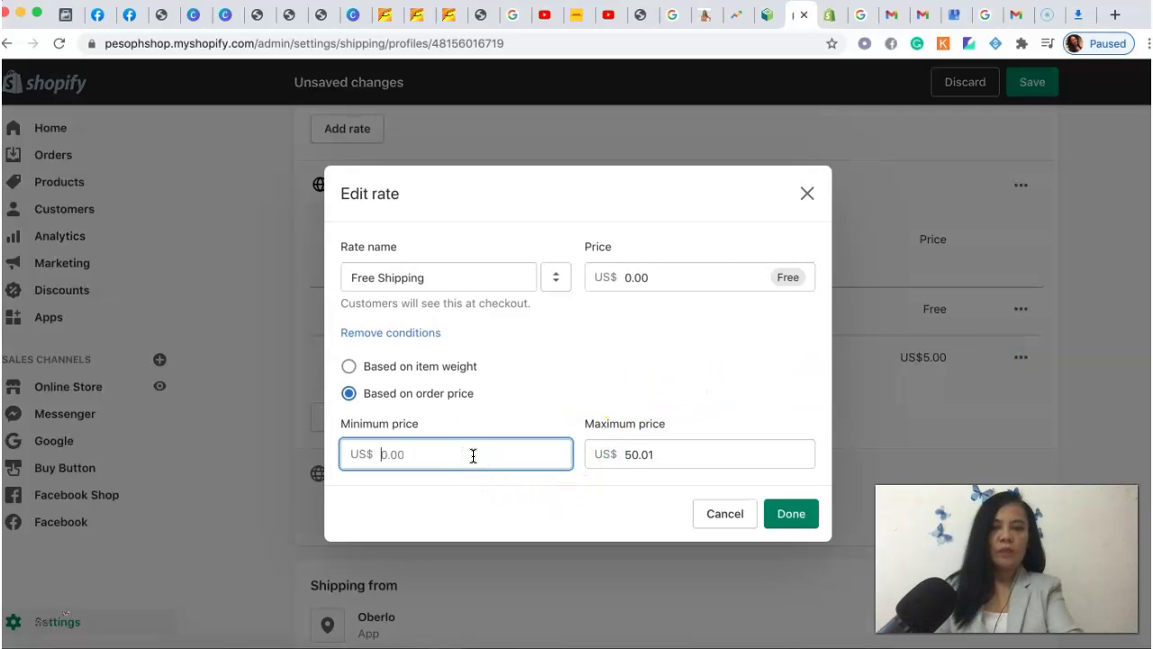
text(49.01)
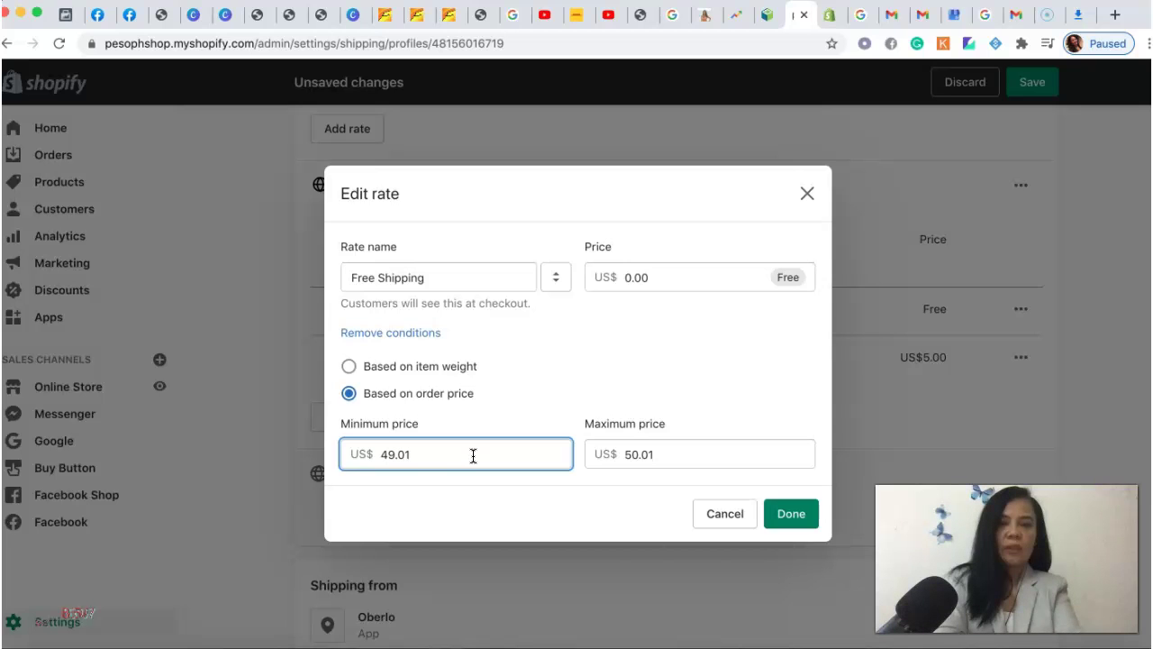
click(652, 454)
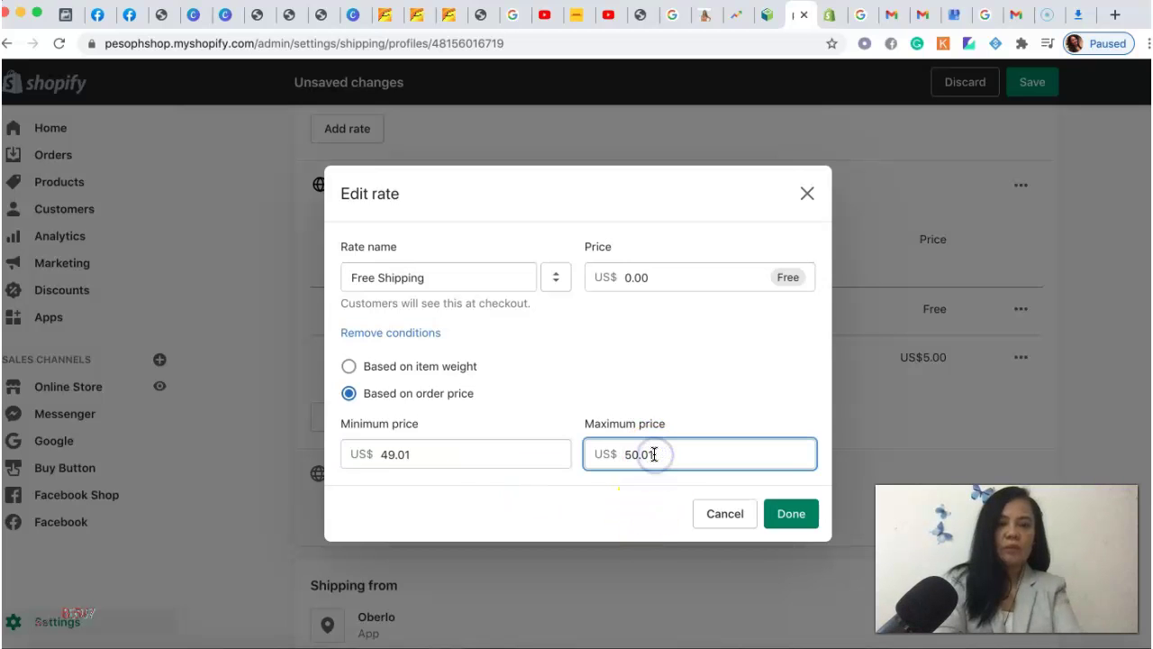
click(804, 522)
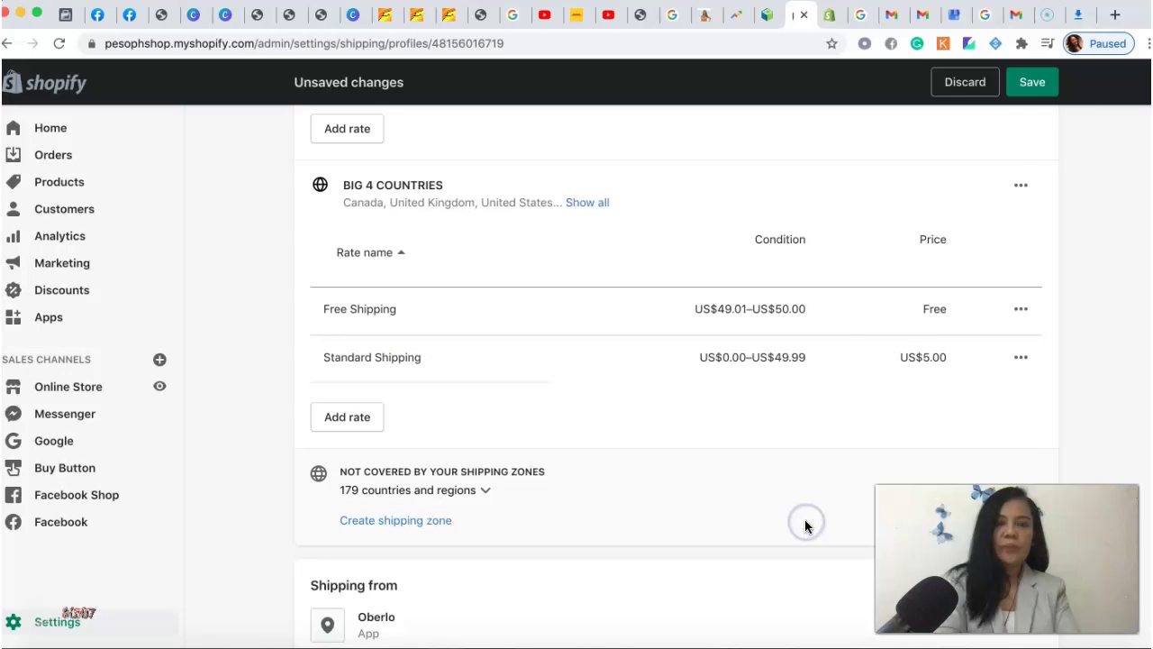
click(1036, 85)
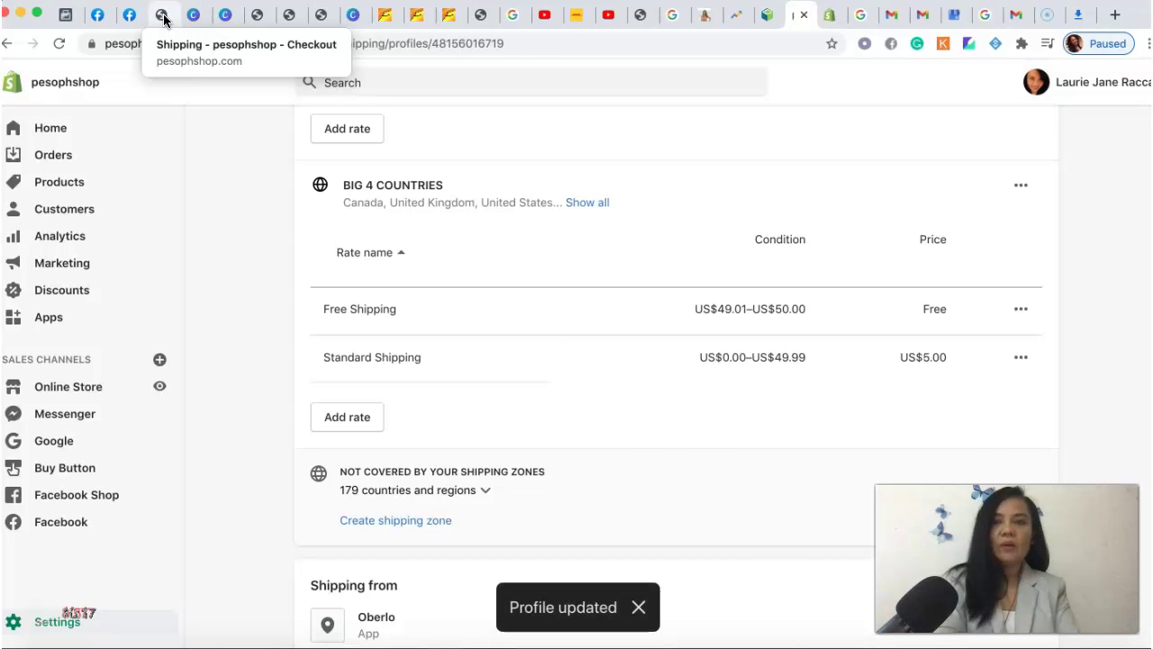
click(164, 18)
click(13, 45)
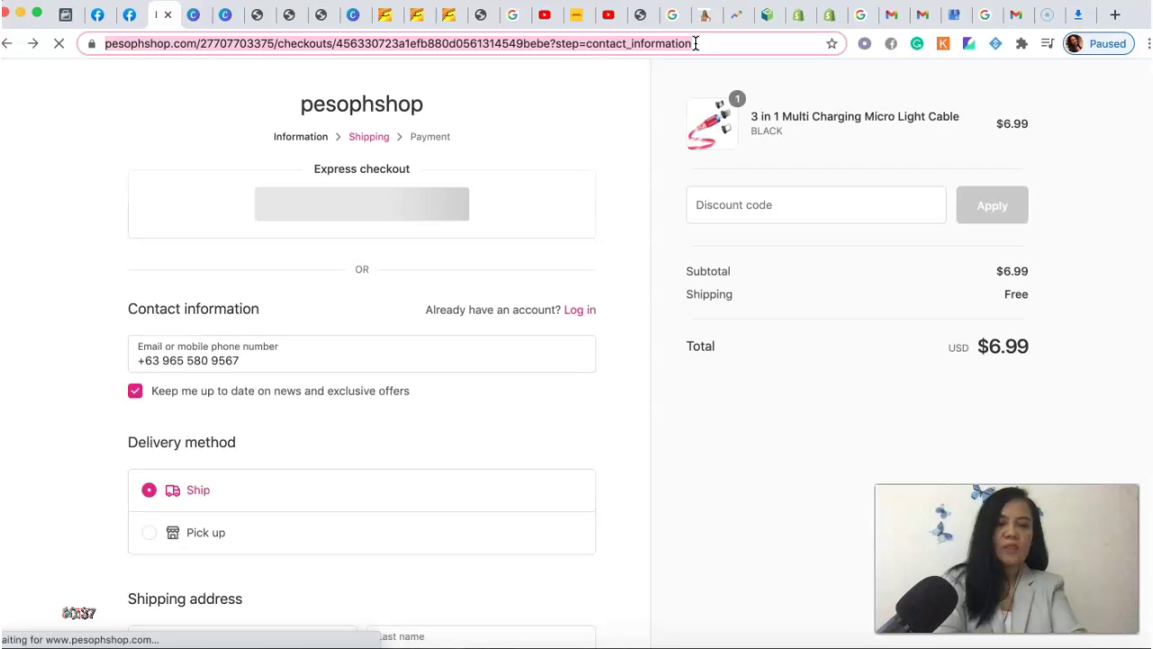
key(BackSpace)
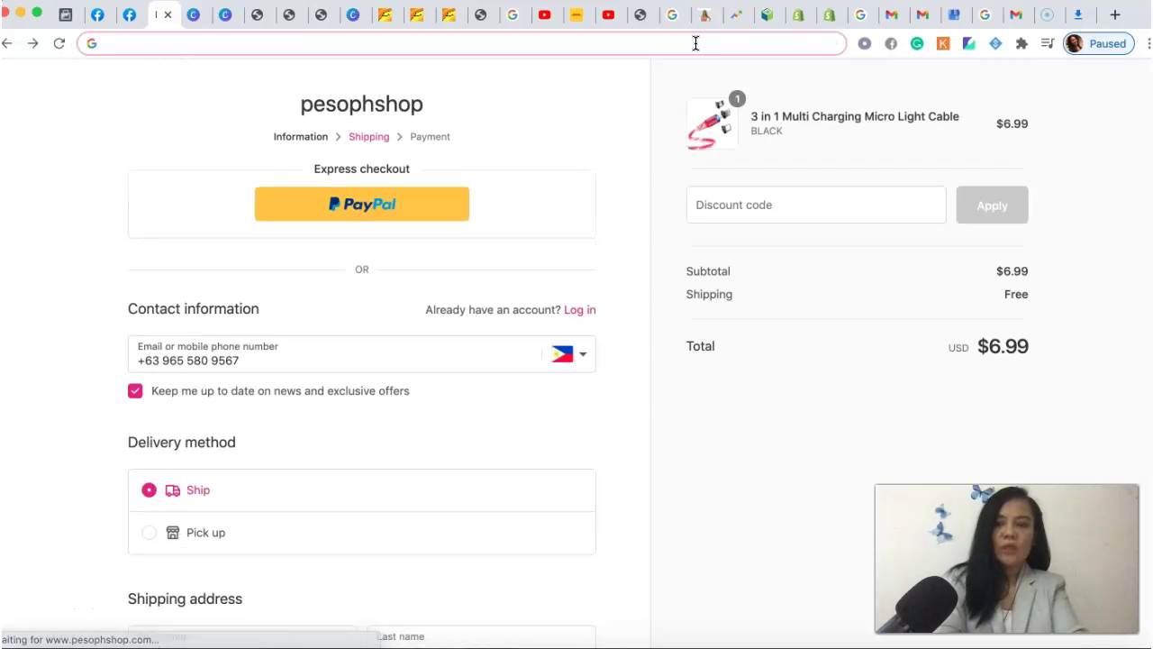
text(WWW)
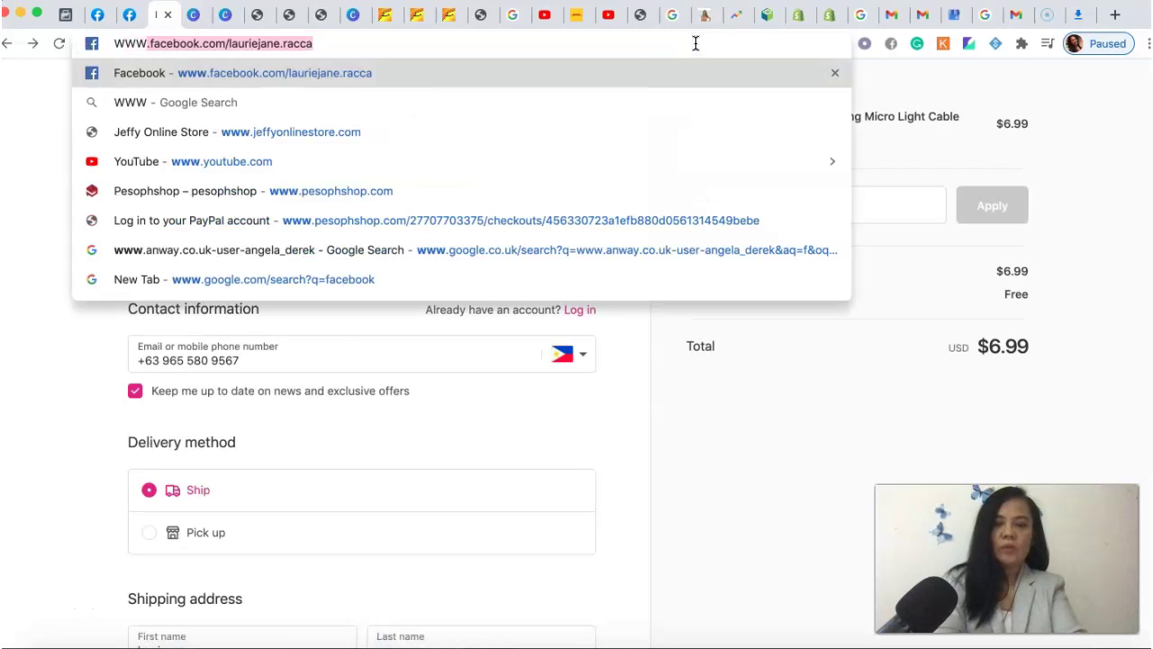
key(BackSpace)
key(BackSpace)
key(BackSpace)
key(BackSpace)
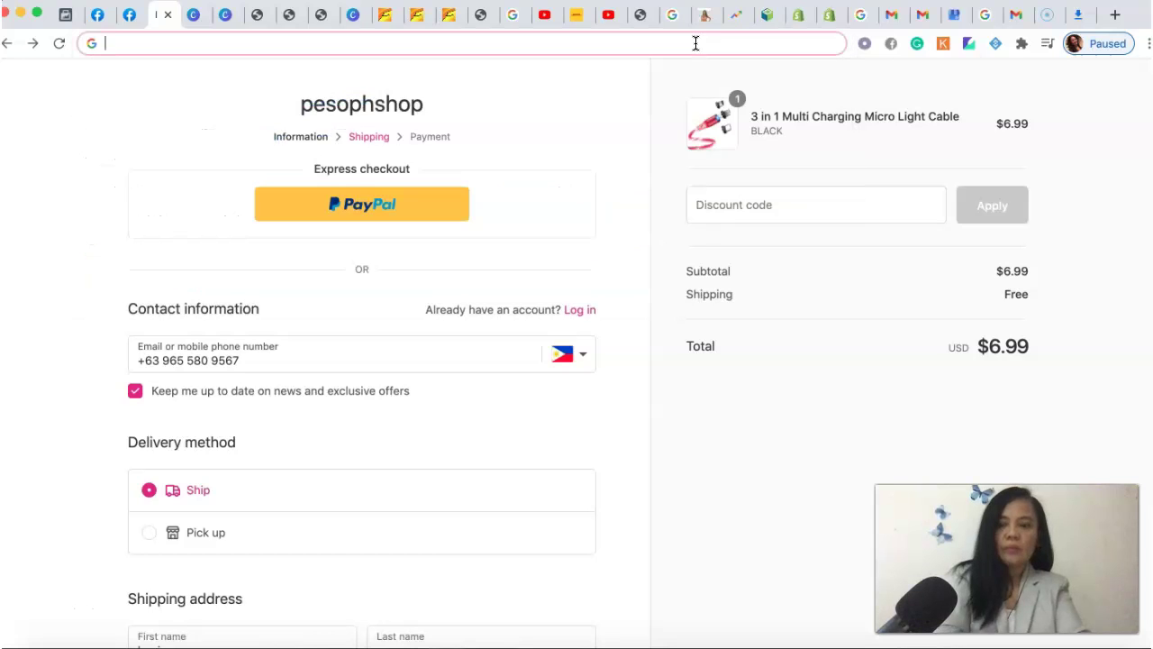
text(www.pesophshop.com)
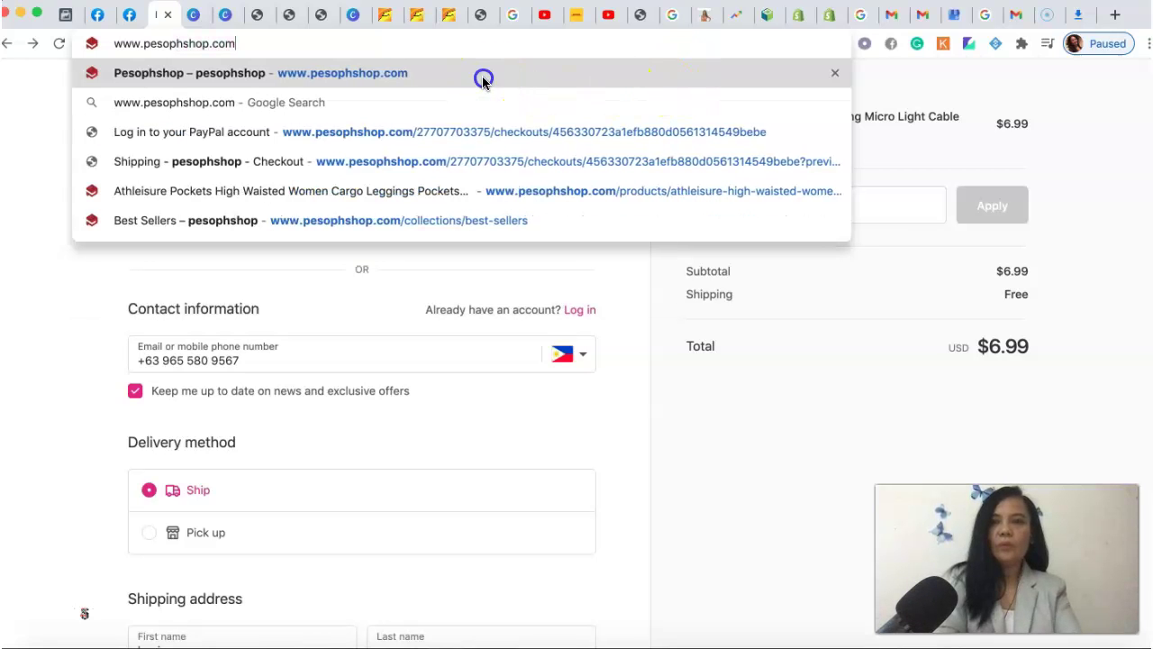
click(482, 80)
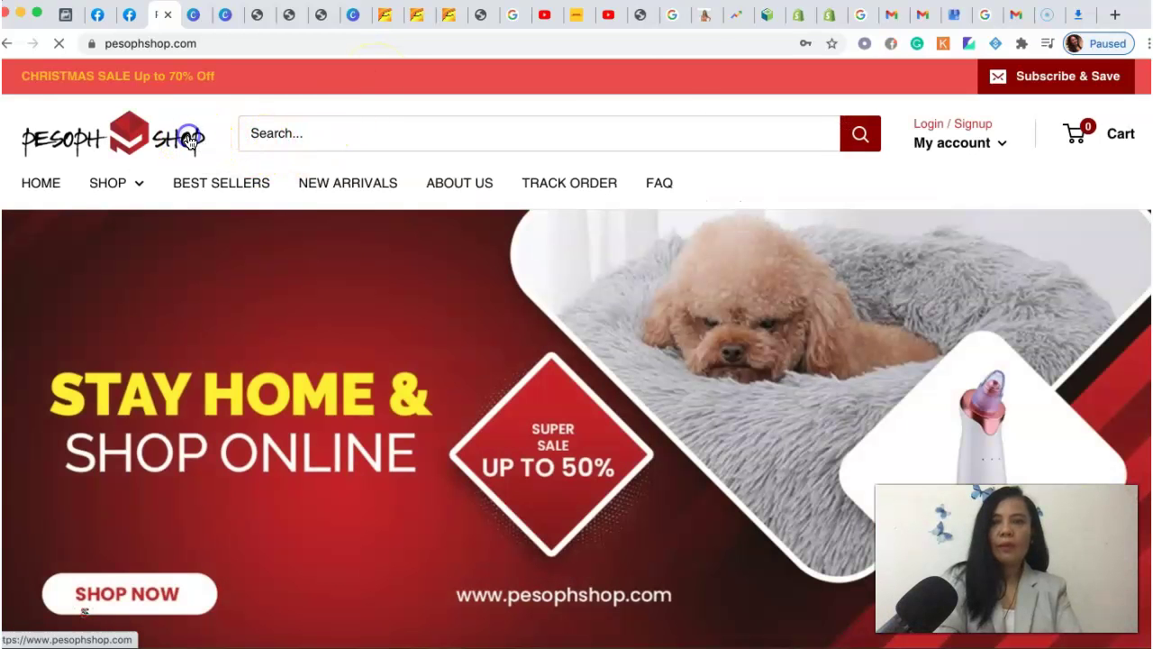
Open the Best Sellers collection from the storefront's home page to check the free shipping announcement.
click(189, 141)
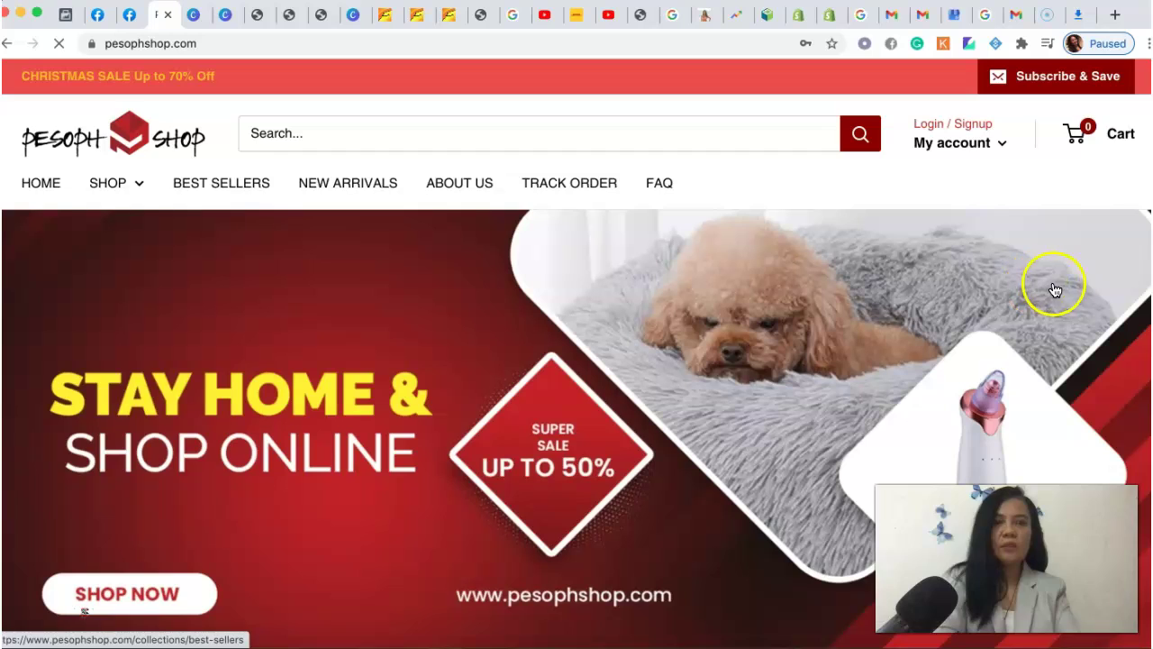
click(1055, 289)
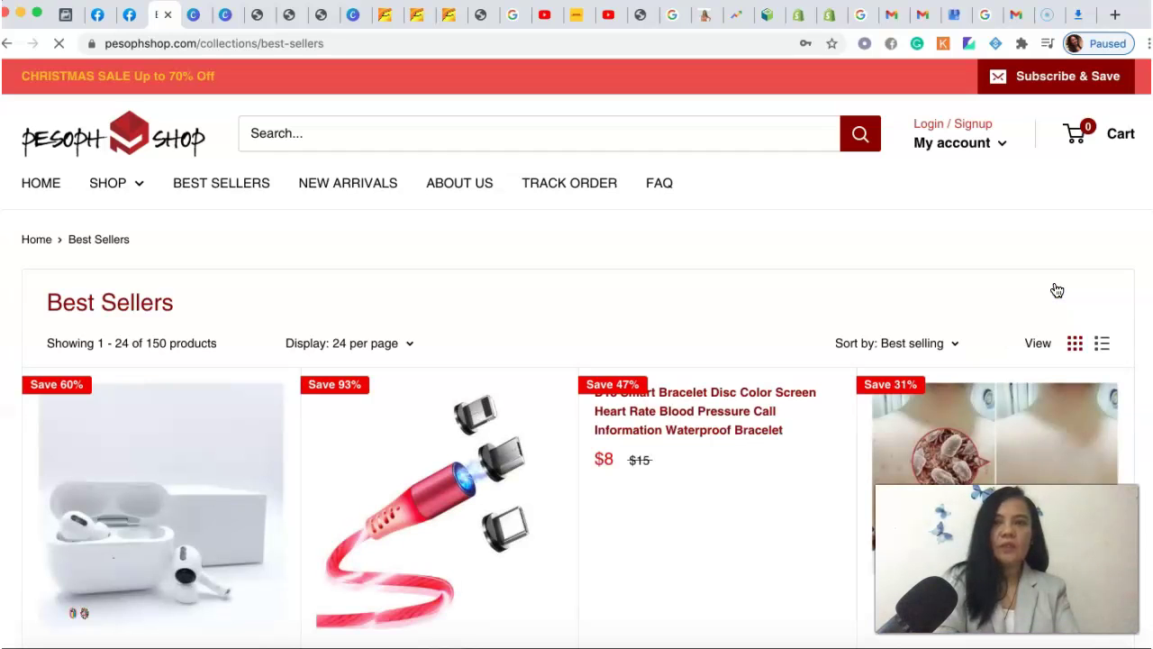
click(944, 201)
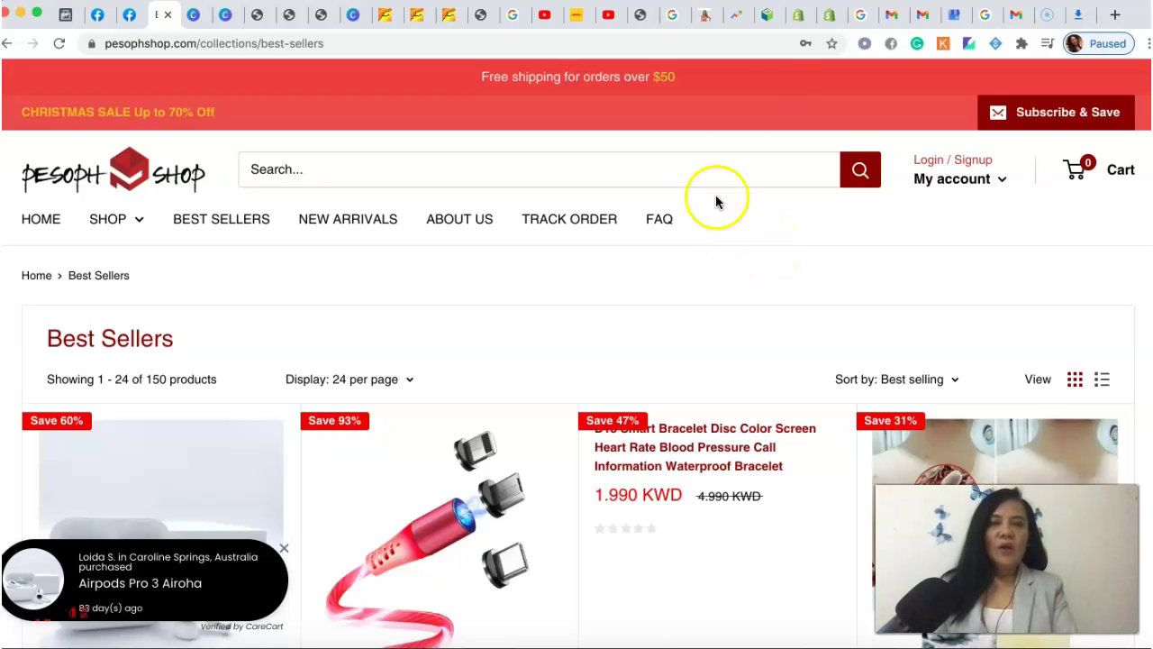
Return to the Shopify admin and open the store's settings overview.
click(799, 15)
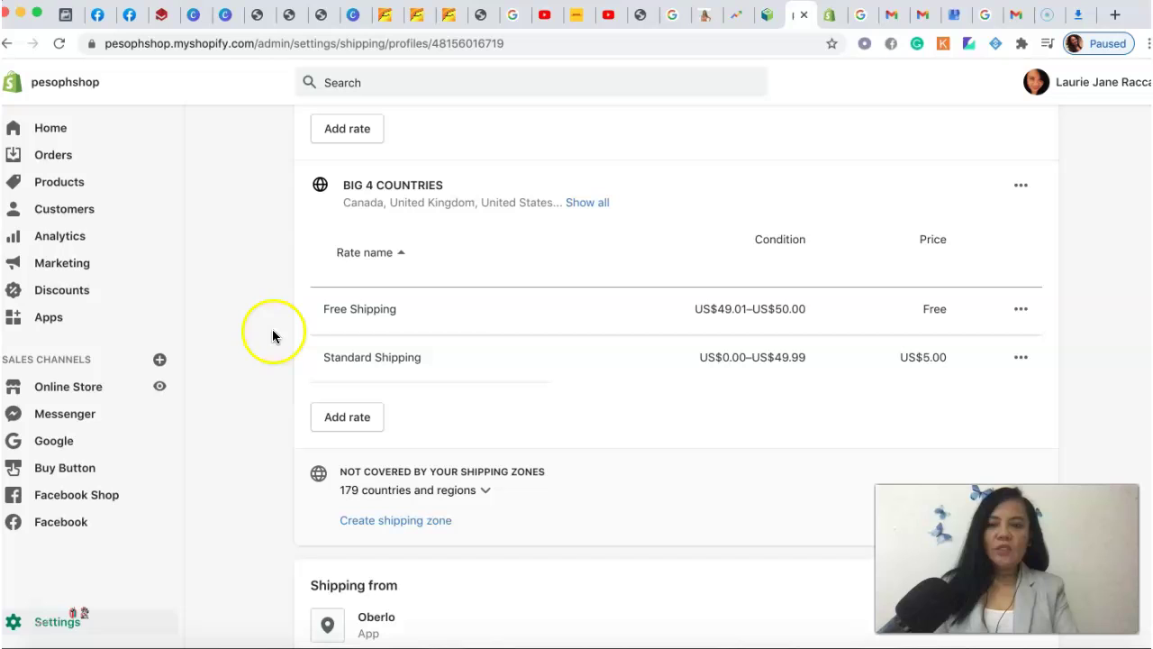
click(12, 628)
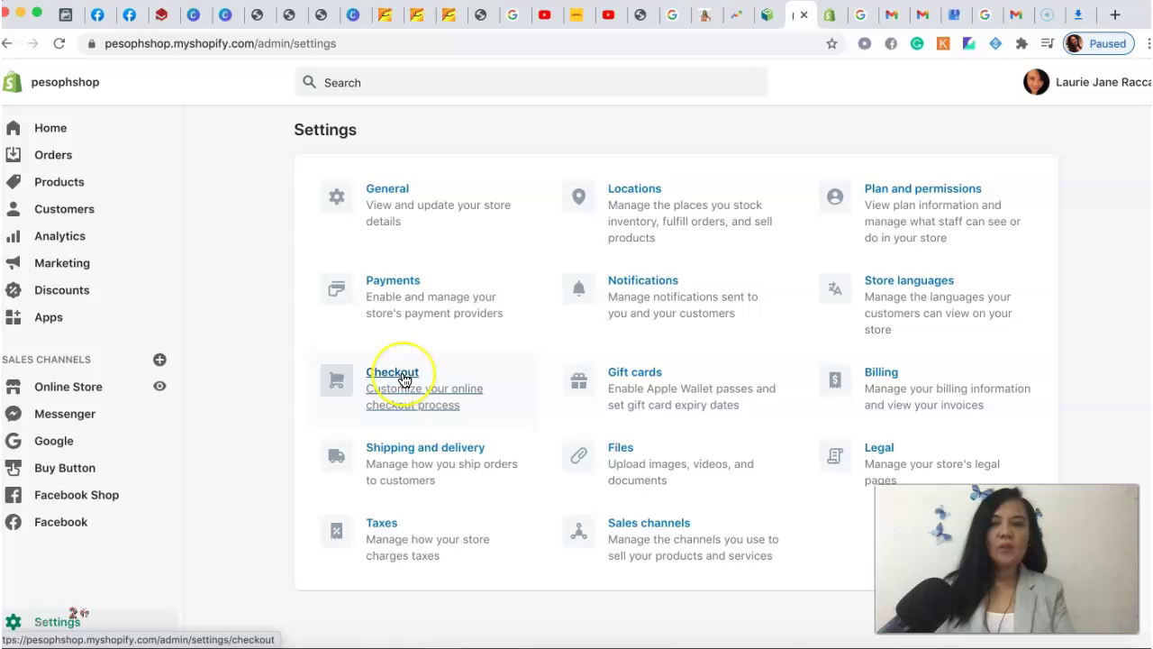
Examine the storefront's Best Sellers collection down to the accepted payment methods in the footer, and return to the Shopify admin settings.
click(161, 15)
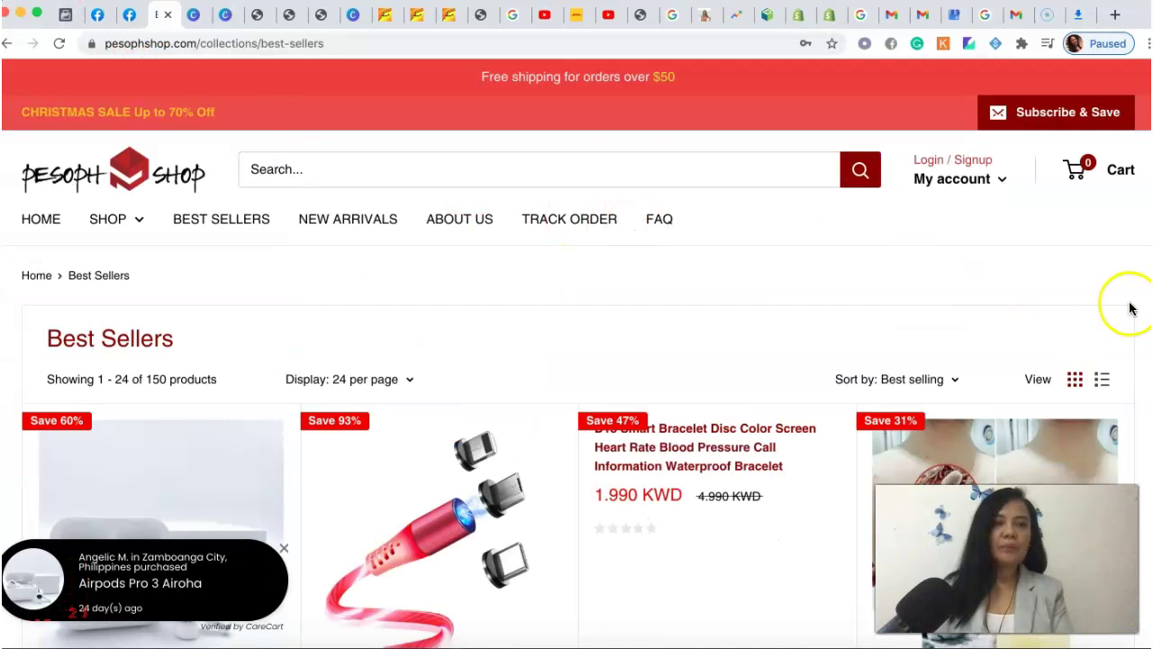
click(176, 175)
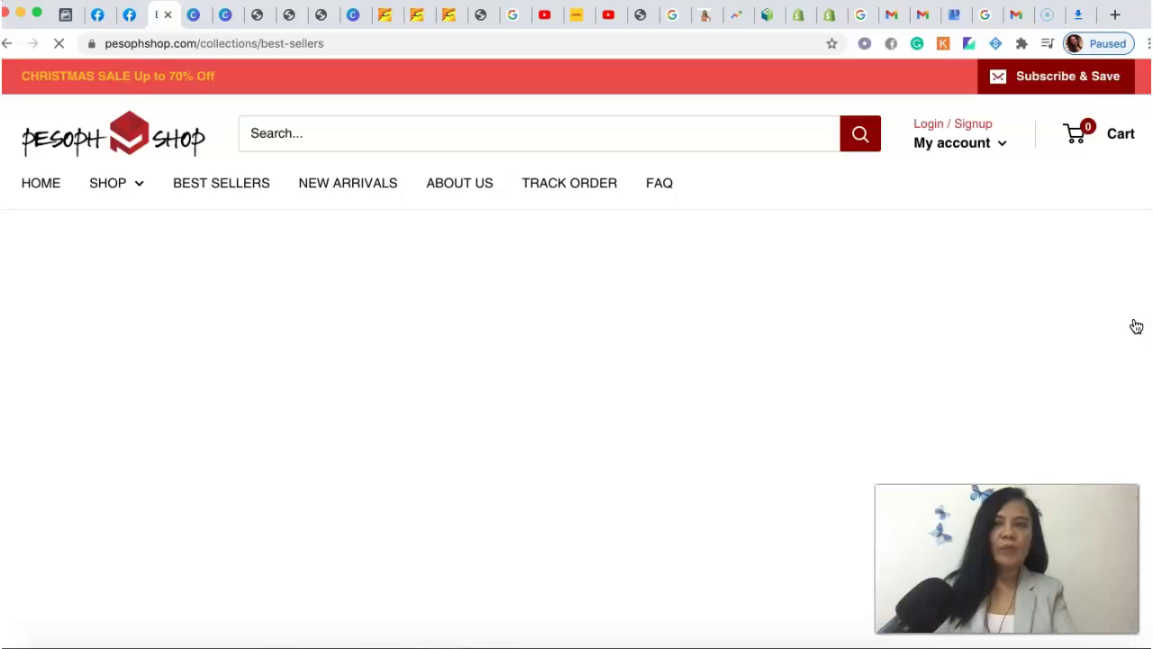
scroll(1136, 326, down, 9)
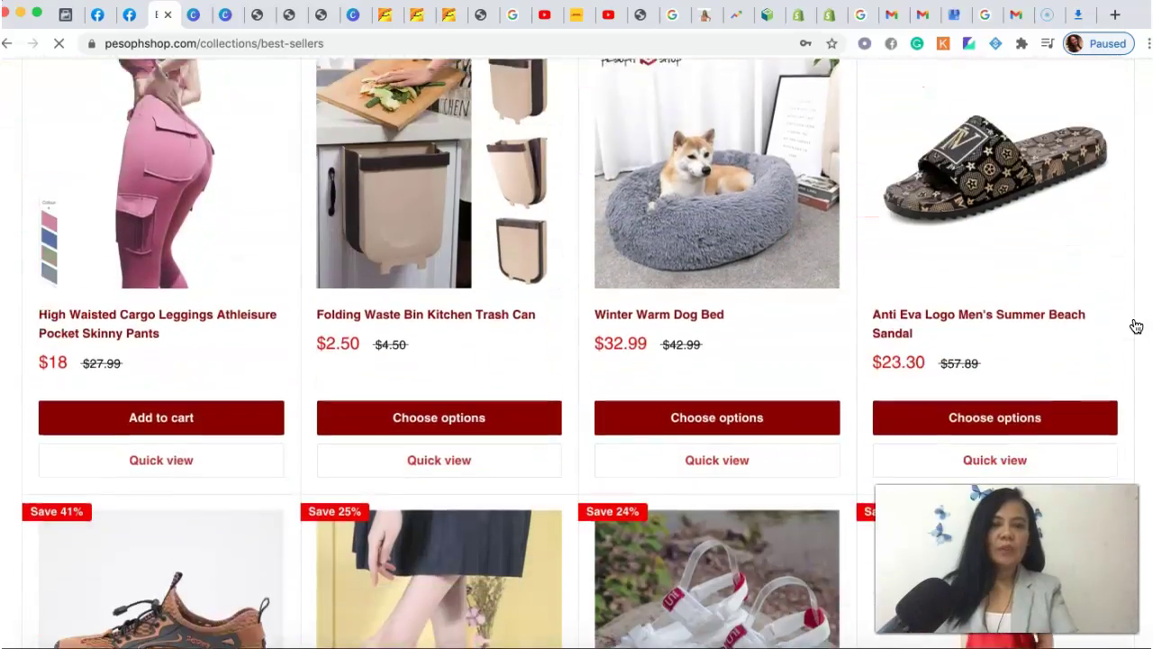
scroll(1136, 326, down, 4)
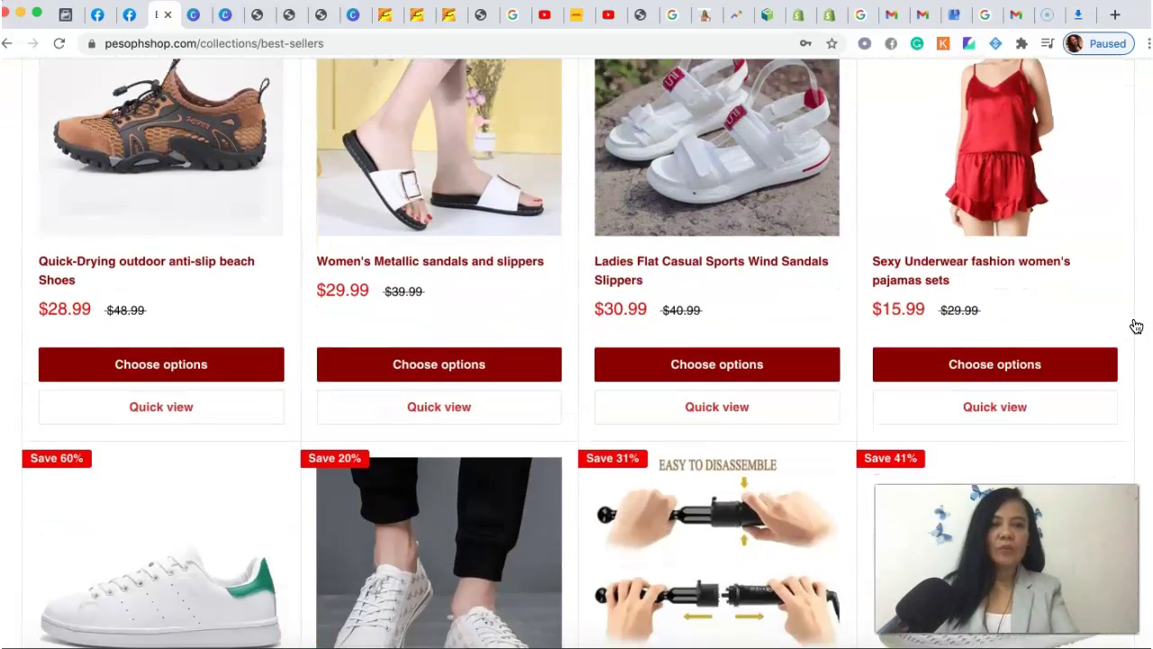
scroll(1137, 326, down, 7)
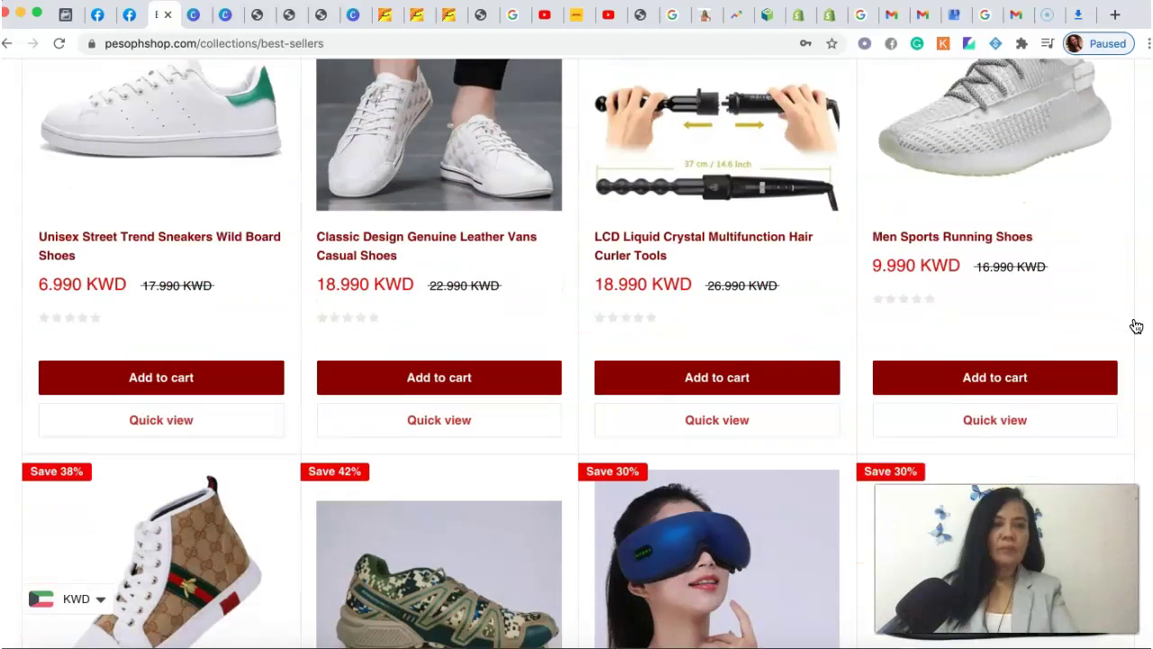
scroll(1136, 326, down, 3)
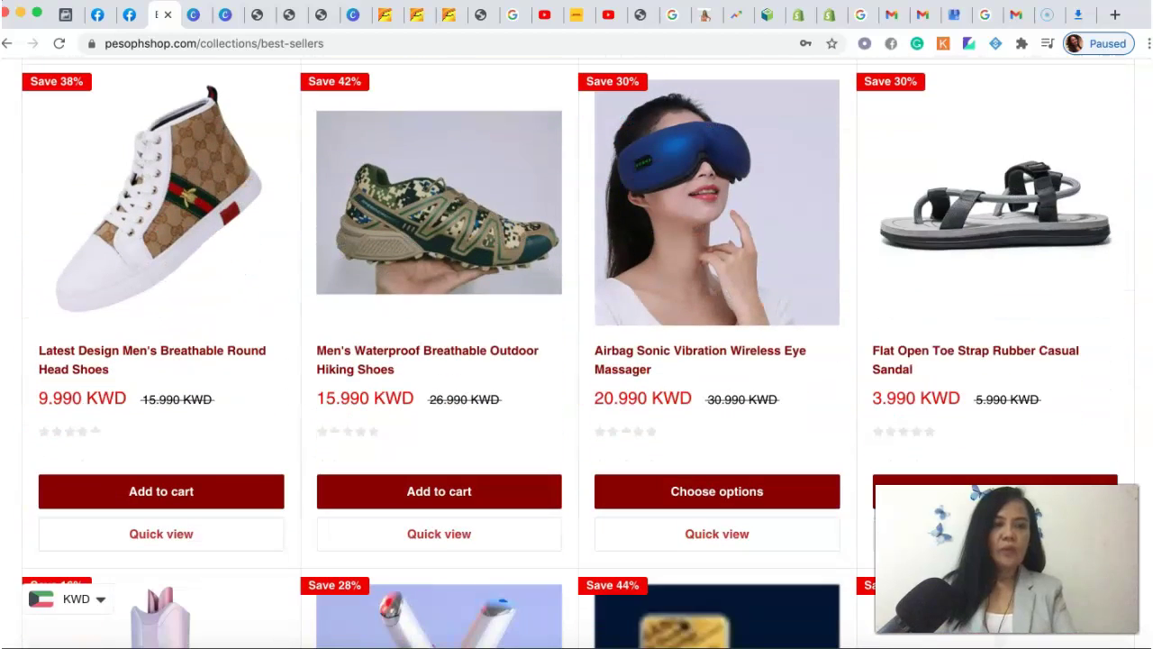
scroll(1136, 326, down, 2)
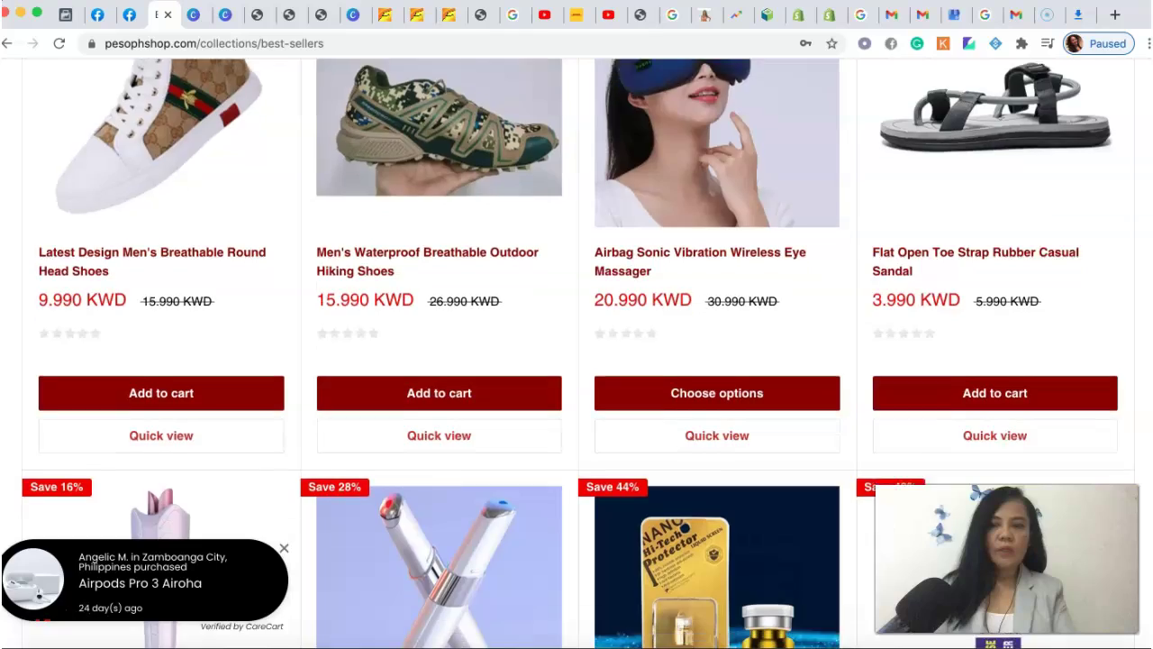
scroll(577, 351, down, 14)
scroll(83, 611, down, 9)
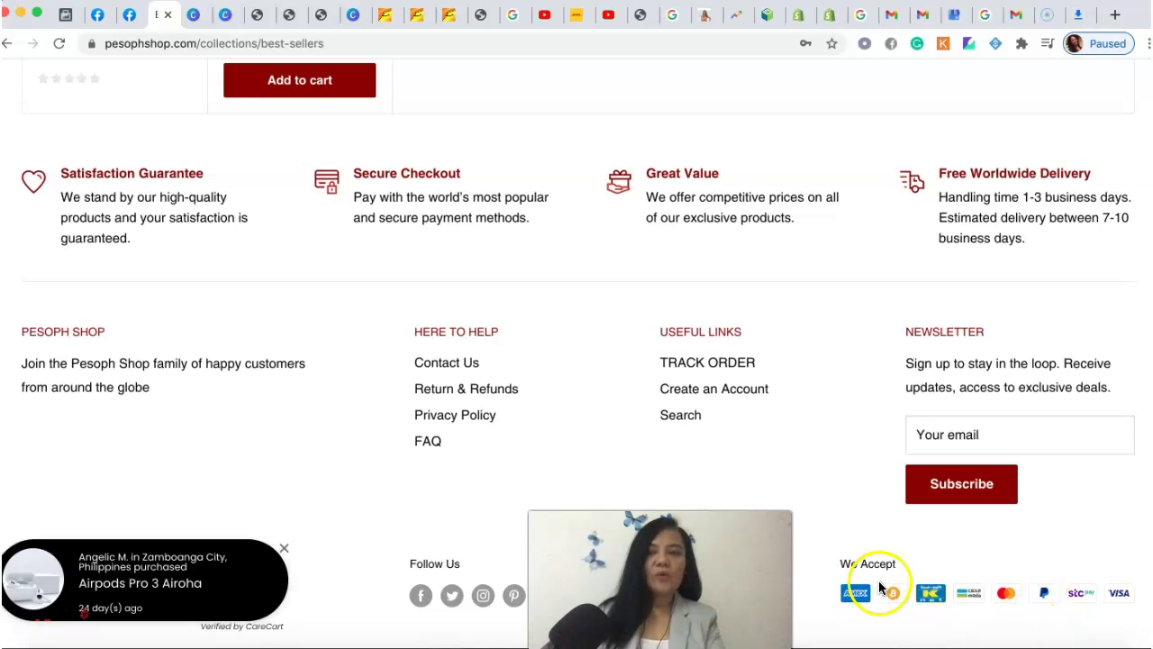
click(799, 16)
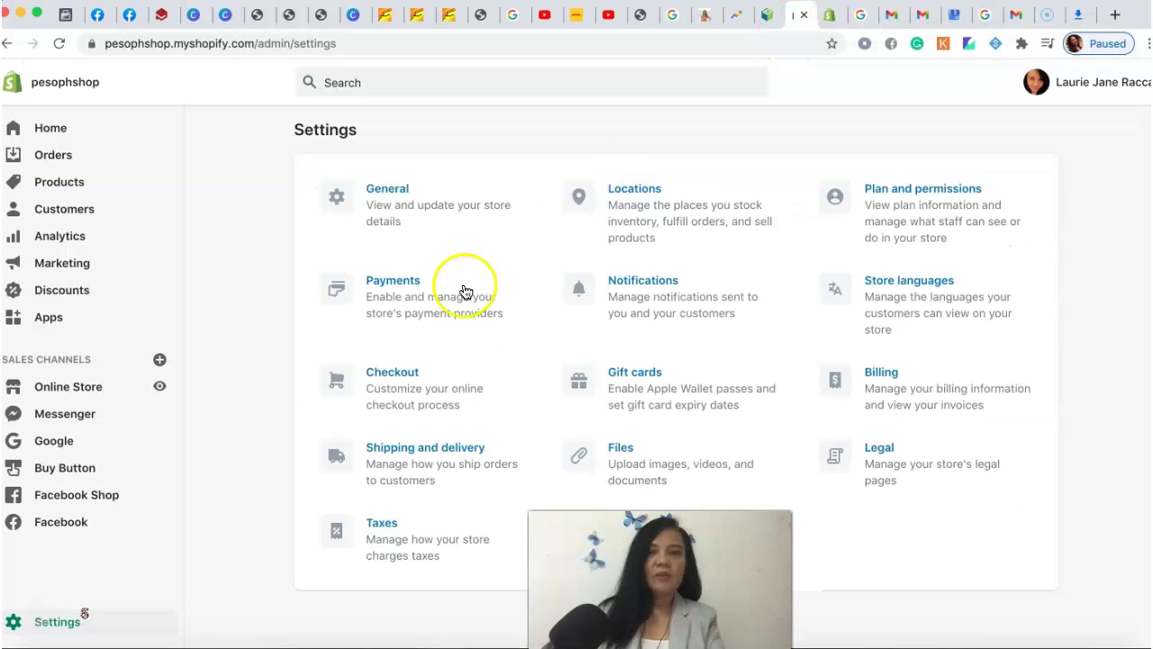